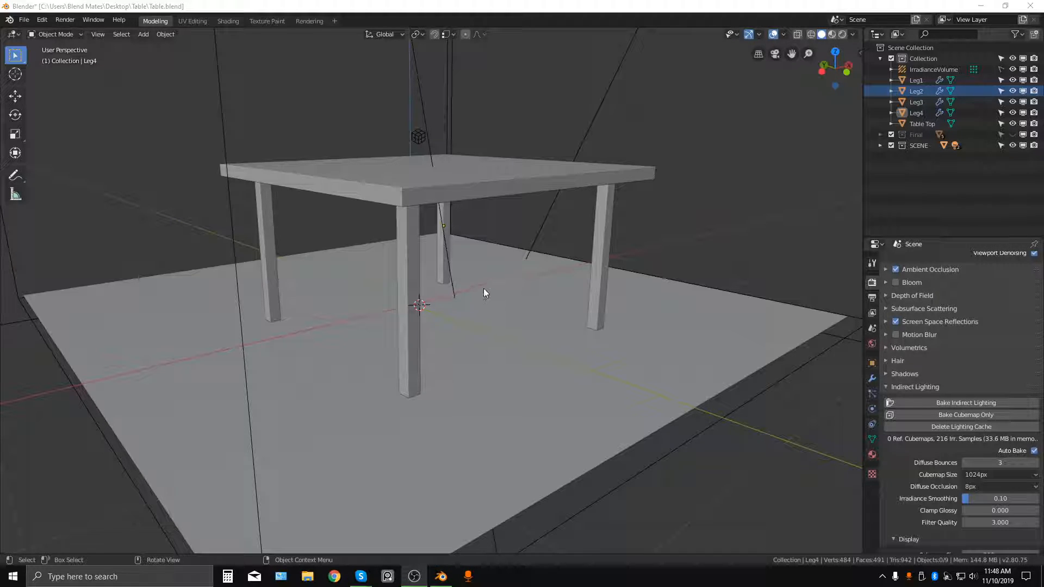
{"action": "middle_click_drag", "start_coordinate": [488, 254], "coordinate": [420, 266]}
{"action": "scroll", "coordinate": [426, 273], "scroll_direction": "up", "scroll_amount": 2}
{"action": "scroll", "coordinate": [416, 274], "scroll_direction": "down", "scroll_amount": 1}
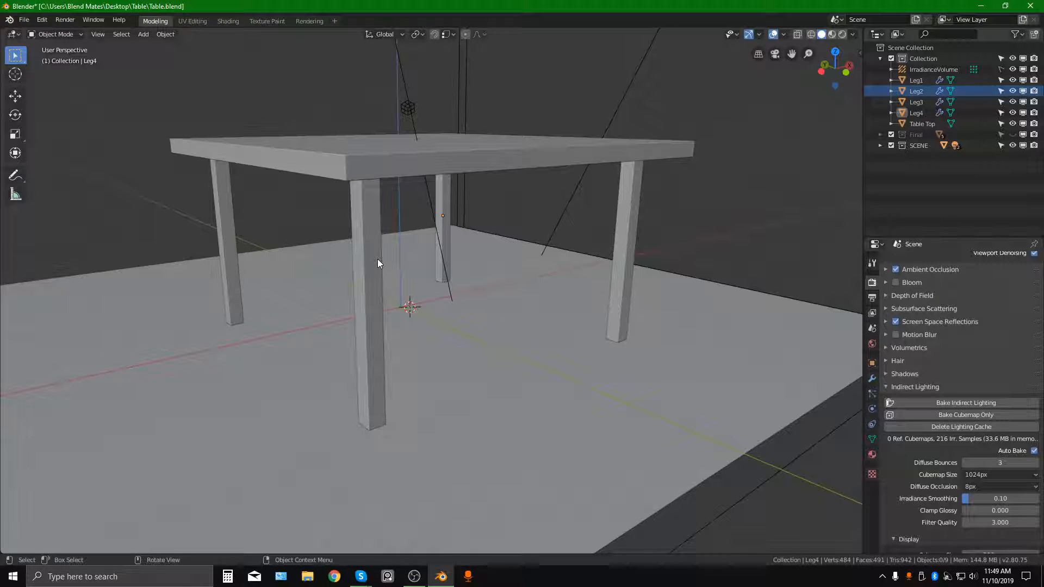
{"action": "middle_click_drag", "start_coordinate": [376, 260], "coordinate": [373, 267]}
{"action": "scroll", "coordinate": [373, 267], "scroll_direction": "up", "scroll_amount": 2}
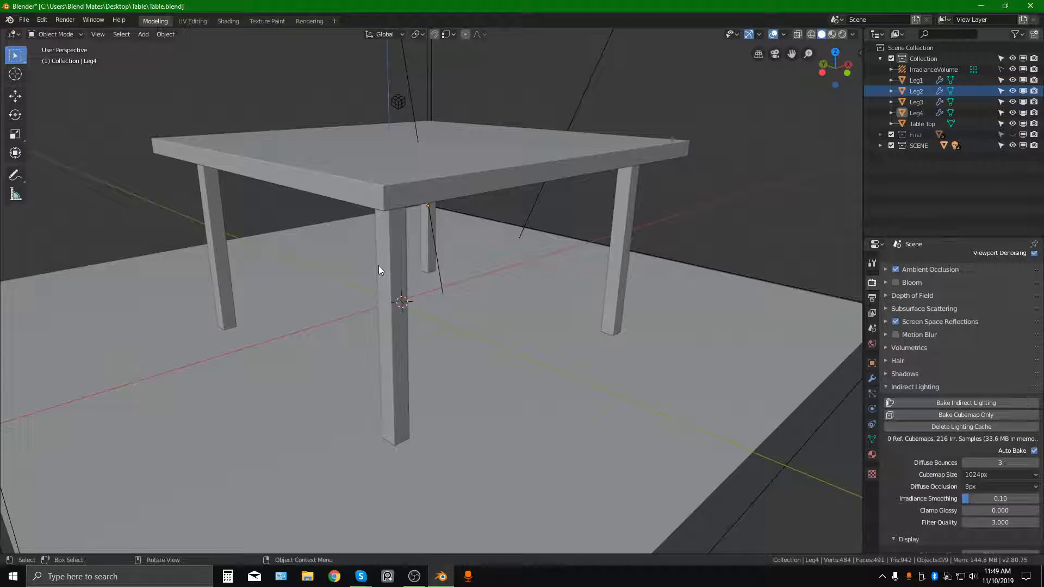
{"action": "middle_click_drag", "start_coordinate": [379, 265], "coordinate": [384, 271]}
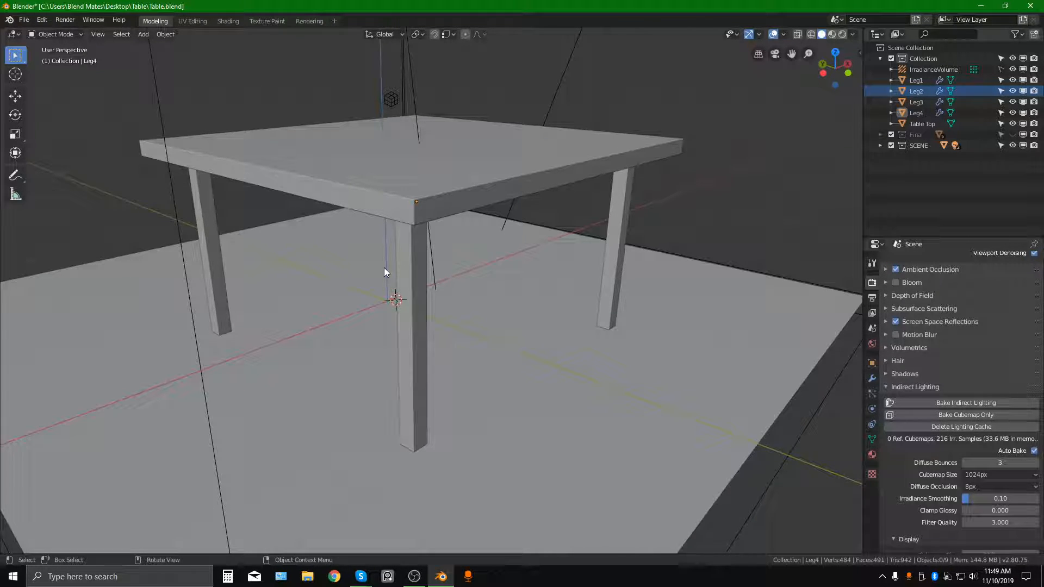
{"action": "middle_click_drag", "start_coordinate": [386, 268], "coordinate": [378, 266]}
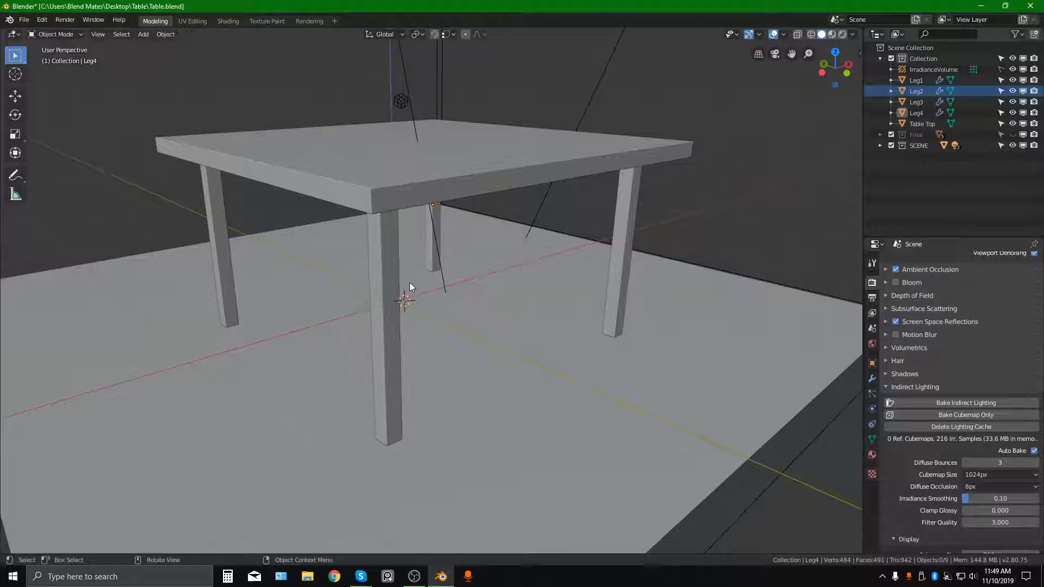
{"action": "middle_click_drag", "start_coordinate": [434, 282], "coordinate": [419, 298]}
{"action": "left_click", "coordinate": [557, 267]}
{"action": "left_click", "coordinate": [334, 298]}
{"action": "middle_click_drag", "start_coordinate": [342, 301], "coordinate": [348, 264]}
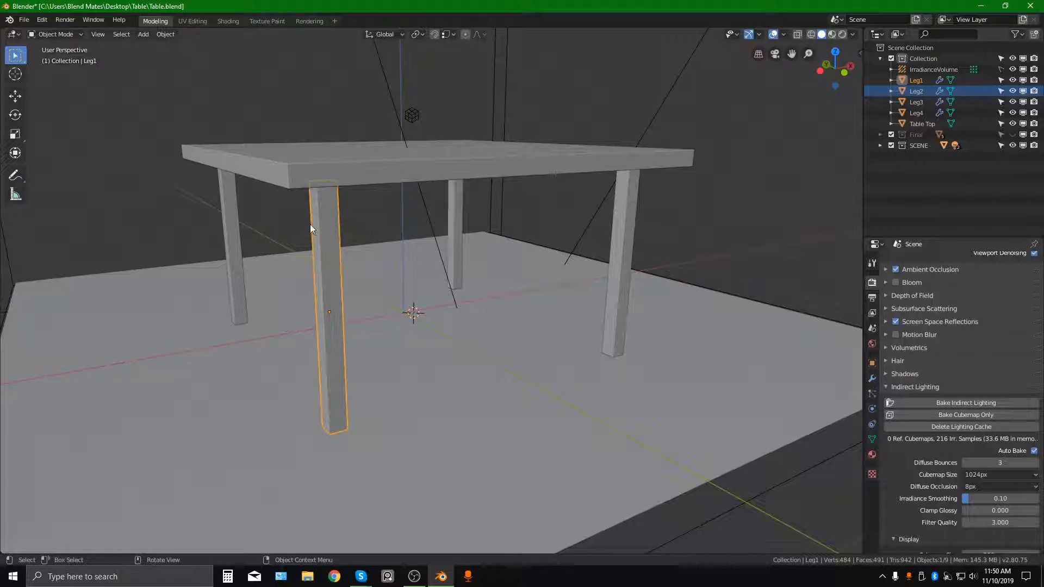
{"action": "left_click", "coordinate": [286, 224]}
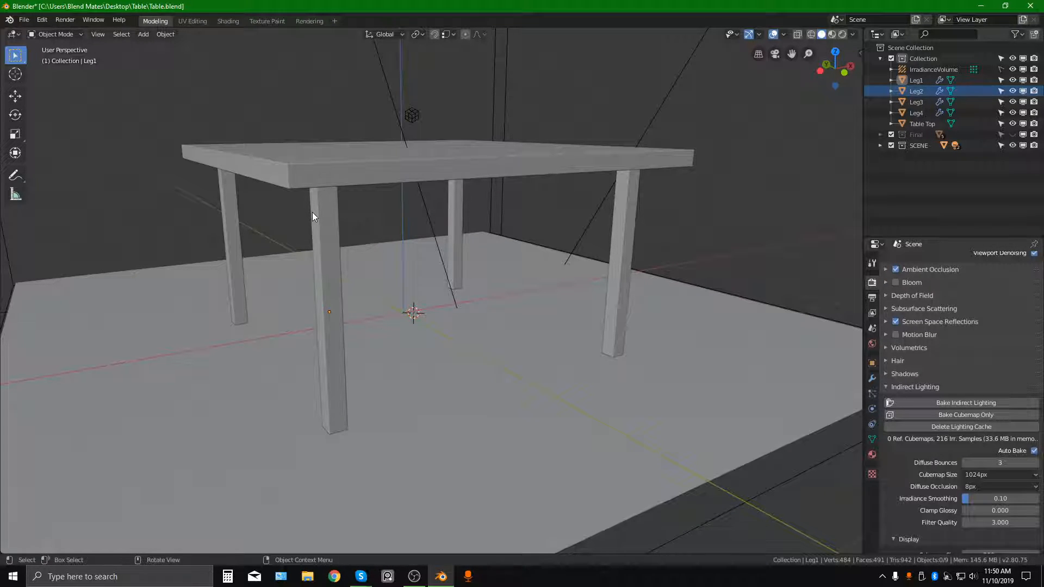
{"action": "middle_click_drag", "start_coordinate": [312, 212], "coordinate": [354, 204]}
Check the modifiers on the table top and on each of the four table legs
{"action": "left_click", "coordinate": [350, 214]}
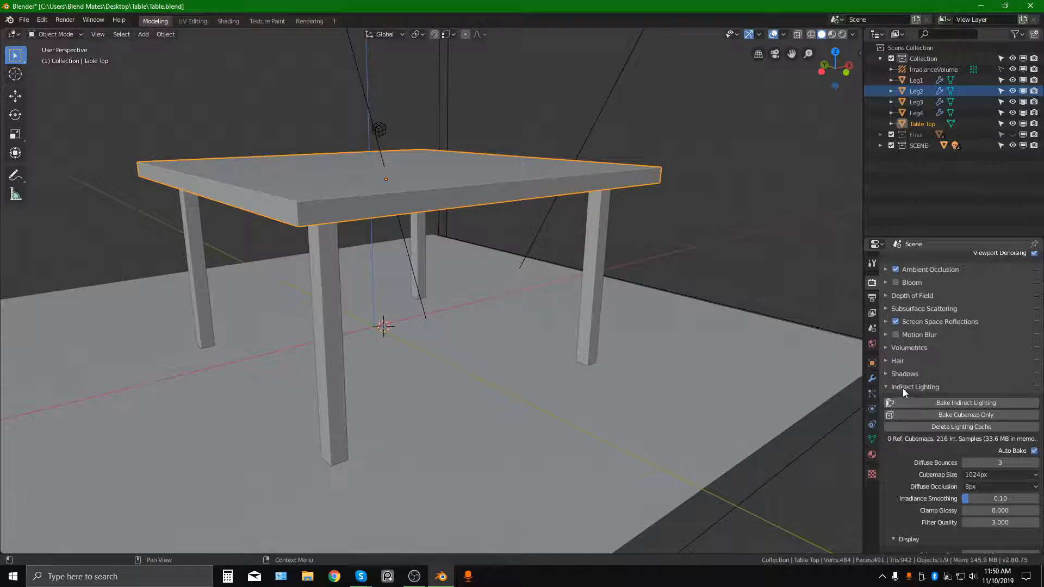
{"action": "left_click", "coordinate": [873, 378]}
{"action": "left_click", "coordinate": [313, 266]}
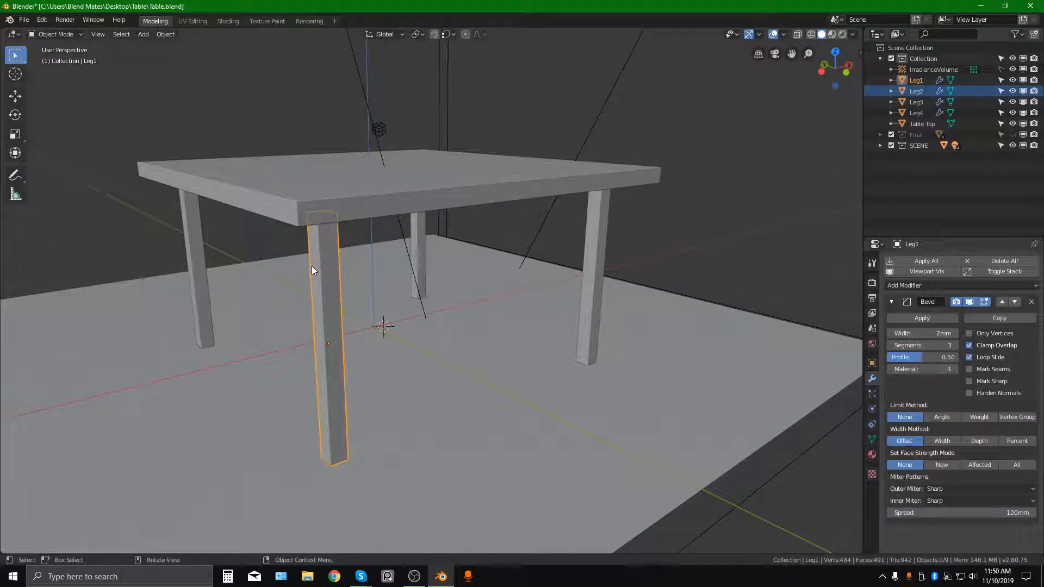
{"action": "left_click", "coordinate": [189, 242]}
{"action": "left_click", "coordinate": [414, 234]}
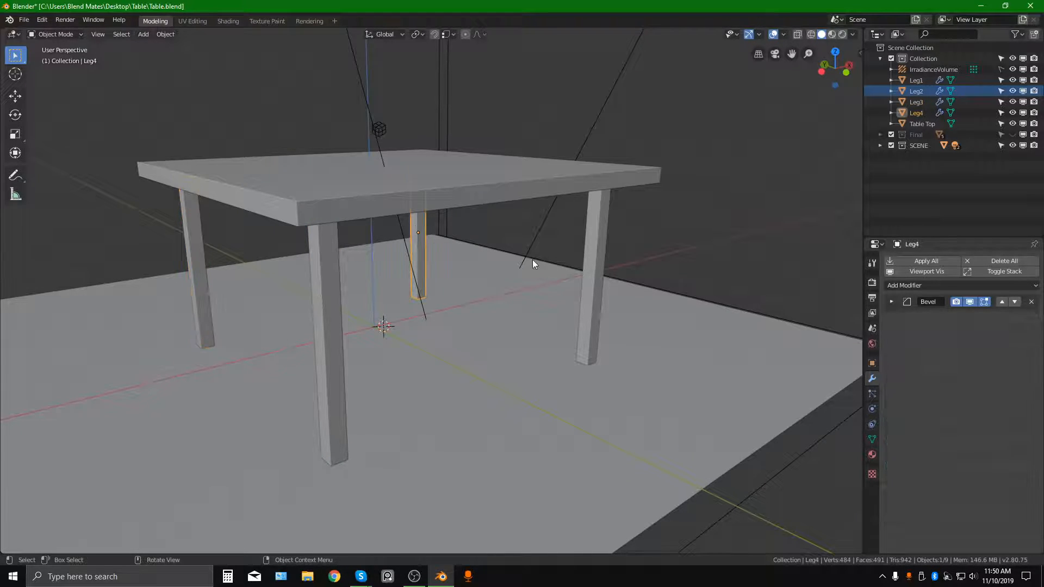
{"action": "left_click", "coordinate": [589, 240]}
{"action": "left_click", "coordinate": [335, 279]}
Select the table top, switch to the UV Editing workspace and enter Edit Mode on it
{"action": "middle_click_drag", "start_coordinate": [361, 323], "coordinate": [359, 295]}
{"action": "left_click", "coordinate": [359, 295]}
{"action": "middle_click_drag", "start_coordinate": [354, 246], "coordinate": [430, 284]}
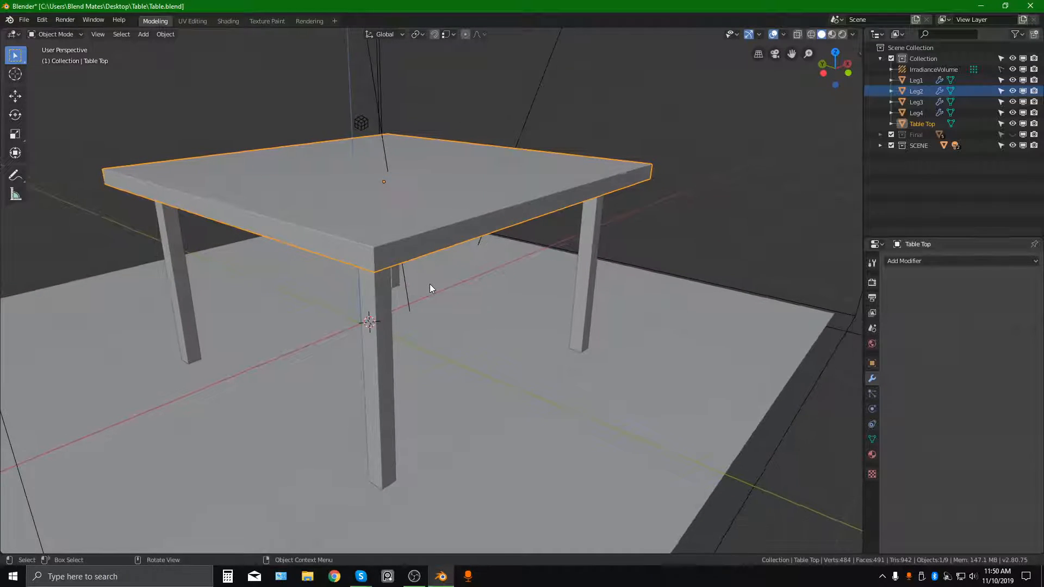
{"action": "middle_click_drag", "start_coordinate": [234, 46], "coordinate": [305, 129]}
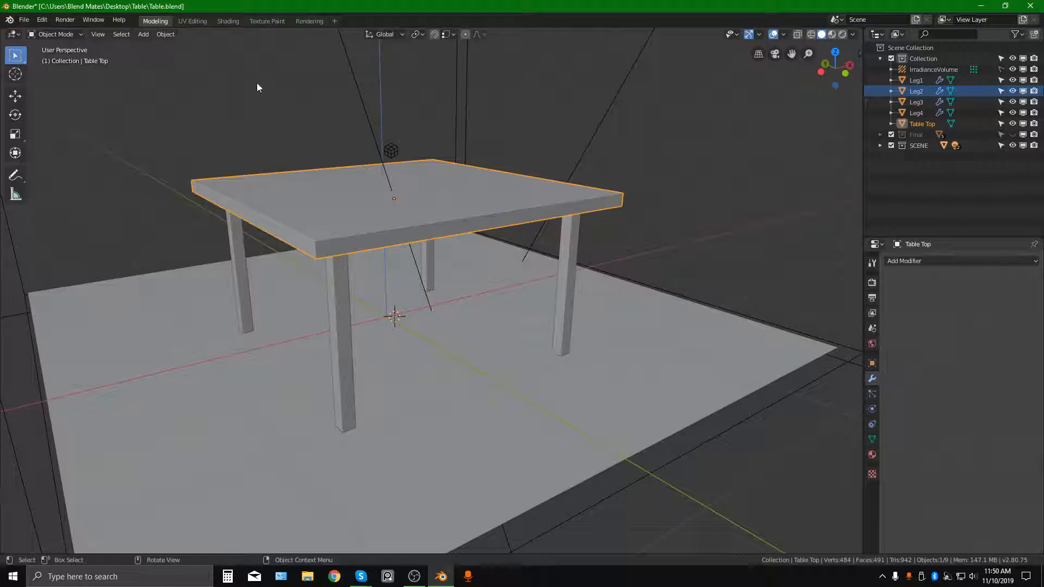
{"action": "left_click", "coordinate": [191, 21]}
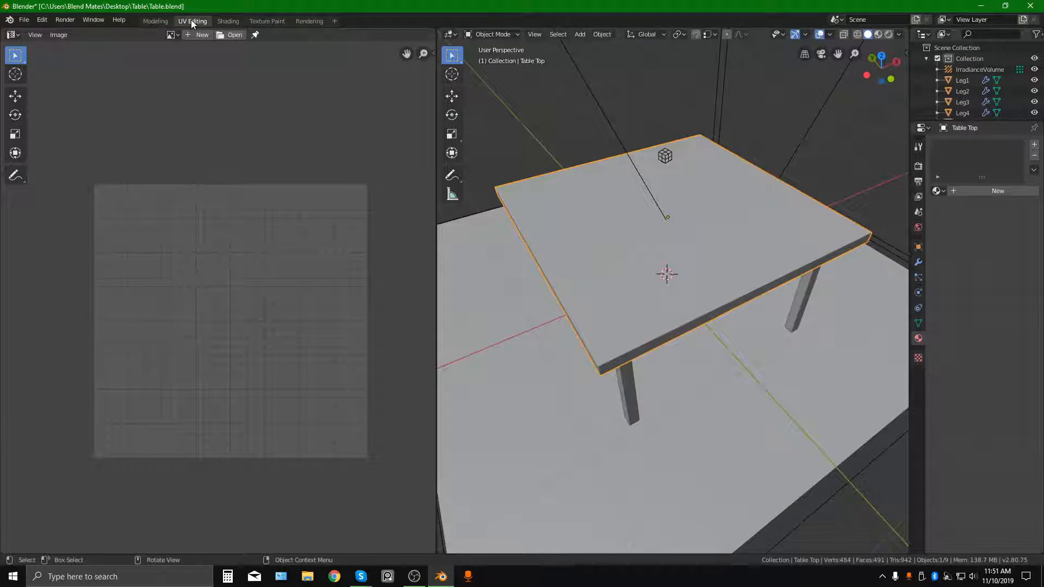
{"action": "middle_click_drag", "start_coordinate": [680, 283], "coordinate": [576, 280]}
{"action": "middle_click_drag", "start_coordinate": [226, 343], "coordinate": [225, 291]}
{"action": "scroll", "coordinate": [221, 294], "scroll_direction": "up", "scroll_amount": 2}
{"action": "middle_click_drag", "start_coordinate": [451, 300], "coordinate": [661, 240]}
{"action": "key", "text": "Tab"}
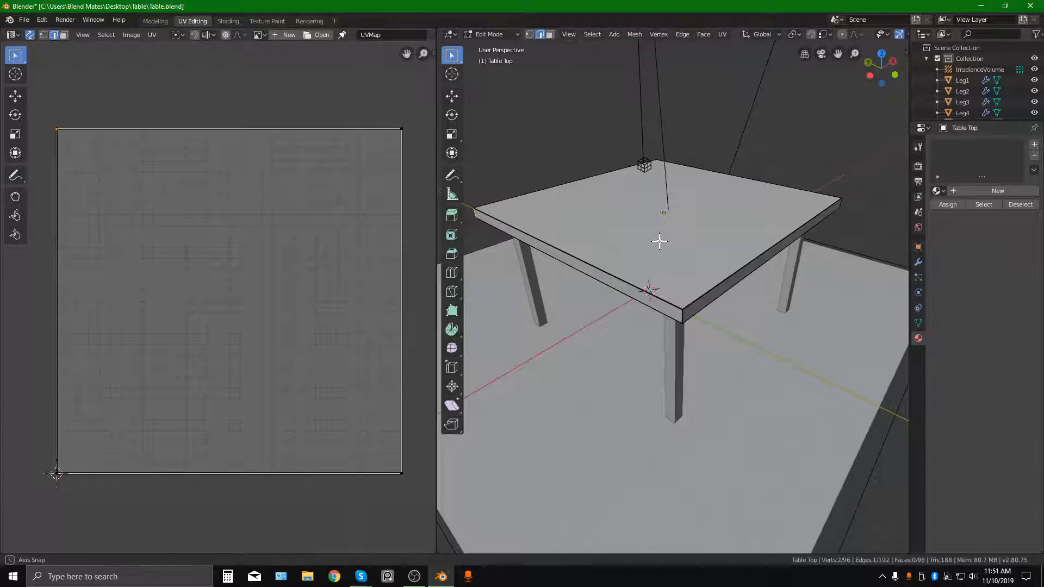
Box-select the table top's UVs to check their layout, and clear the selection
{"action": "scroll", "coordinate": [207, 189], "scroll_direction": "down", "scroll_amount": 2}
{"action": "left_click_drag", "start_coordinate": [65, 149], "coordinate": [373, 482]}
{"action": "scroll", "coordinate": [265, 312], "scroll_direction": "up", "scroll_amount": 2}
{"action": "key", "text": "alt+a"}
{"action": "scroll", "coordinate": [289, 238], "scroll_direction": "down", "scroll_amount": 1}
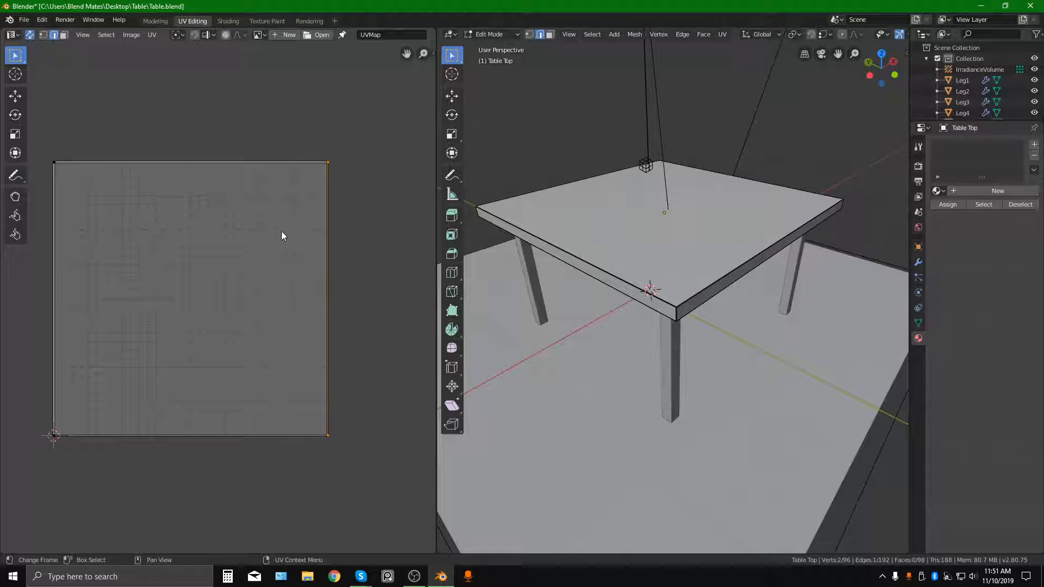
{"action": "left_click_drag", "start_coordinate": [40, 144], "coordinate": [373, 435]}
{"action": "key", "text": "alt+a"}
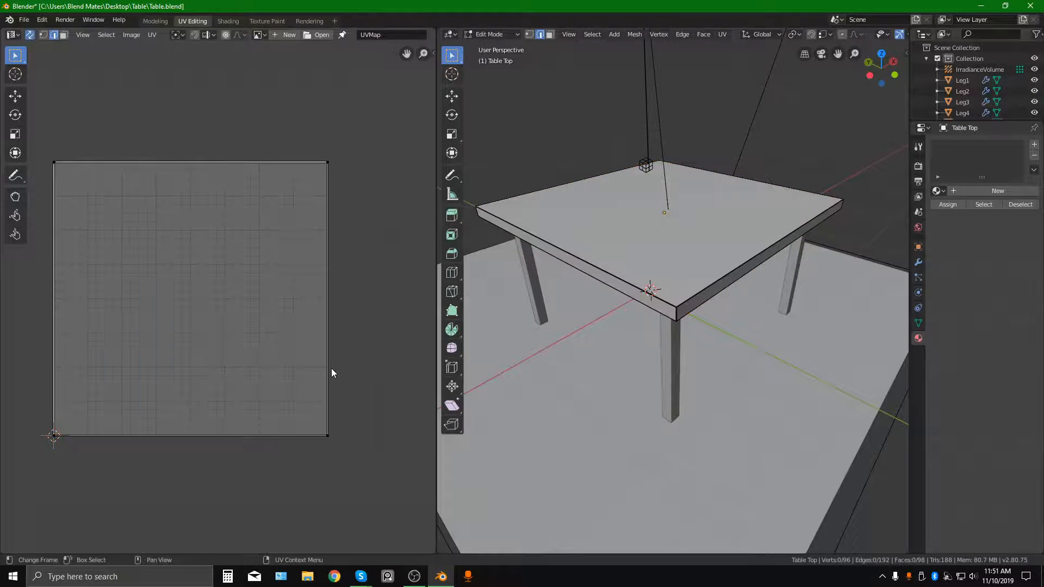
{"action": "middle_click_drag", "start_coordinate": [140, 191], "coordinate": [148, 194]}
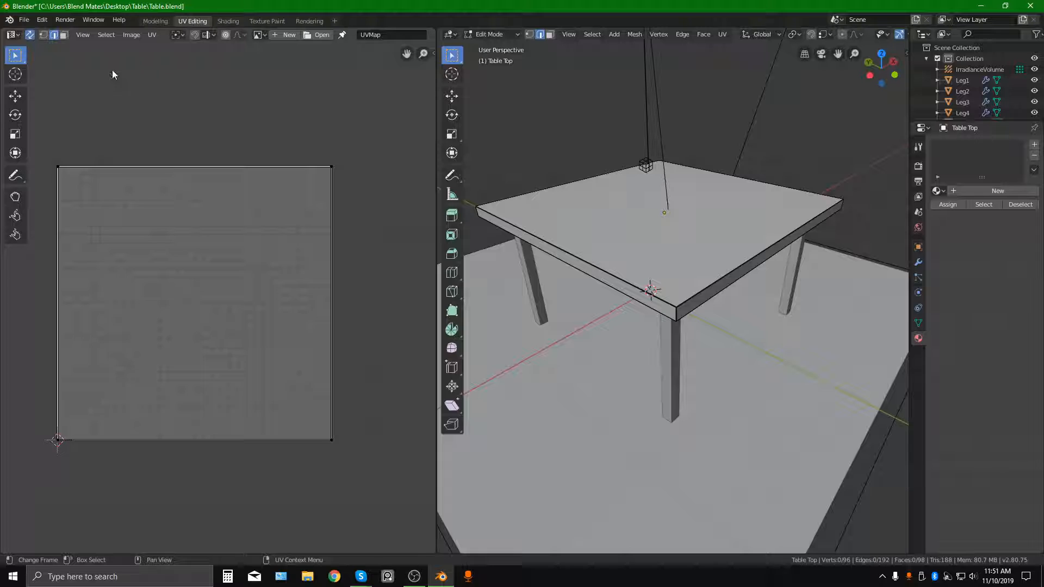
Turn UV Sync Selection off and on again, and box-select the area of the table top's UVs
{"action": "left_click", "coordinate": [30, 35]}
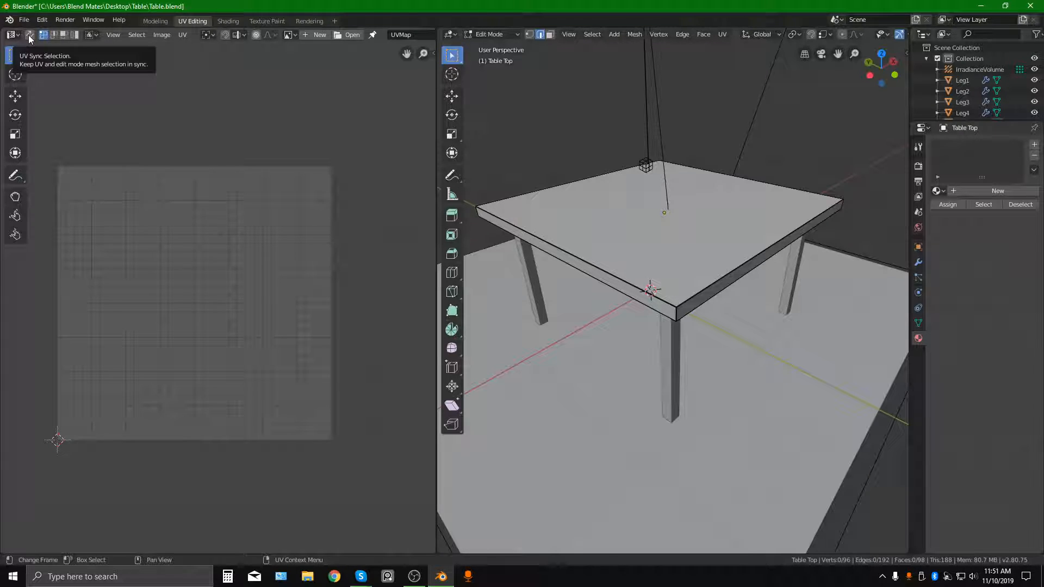
{"action": "left_click", "coordinate": [30, 36]}
{"action": "mouse_move", "coordinate": [669, 235]}
{"action": "middle_mouse_down"}
{"action": "mouse_move", "coordinate": [668, 246]}
{"action": "mouse_move", "coordinate": [746, 233]}
{"action": "mouse_move", "coordinate": [648, 235]}
{"action": "mouse_move", "coordinate": [696, 247]}
{"action": "mouse_move", "coordinate": [682, 243]}
{"action": "middle_mouse_up"}
{"action": "middle_click_drag", "start_coordinate": [562, 207], "coordinate": [571, 240]}
{"action": "left_click_drag", "start_coordinate": [48, 142], "coordinate": [354, 475]}
Examine the table top's UV layout up close, including its corner points
{"action": "scroll", "coordinate": [349, 471], "scroll_direction": "up", "scroll_amount": 3}
{"action": "scroll", "coordinate": [214, 337], "scroll_direction": "down", "scroll_amount": 3}
{"action": "scroll", "coordinate": [296, 384], "scroll_direction": "up", "scroll_amount": 3}
{"action": "scroll", "coordinate": [205, 196], "scroll_direction": "down", "scroll_amount": 3}
{"action": "scroll", "coordinate": [309, 387], "scroll_direction": "up", "scroll_amount": 2}
{"action": "scroll", "coordinate": [310, 388], "scroll_direction": "up", "scroll_amount": 2}
{"action": "middle_click_drag", "start_coordinate": [276, 358], "coordinate": [131, 292]}
{"action": "left_click", "coordinate": [329, 384]}
{"action": "scroll", "coordinate": [317, 344], "scroll_direction": "up", "scroll_amount": 1}
{"action": "scroll", "coordinate": [290, 455], "scroll_direction": "down", "scroll_amount": 17}
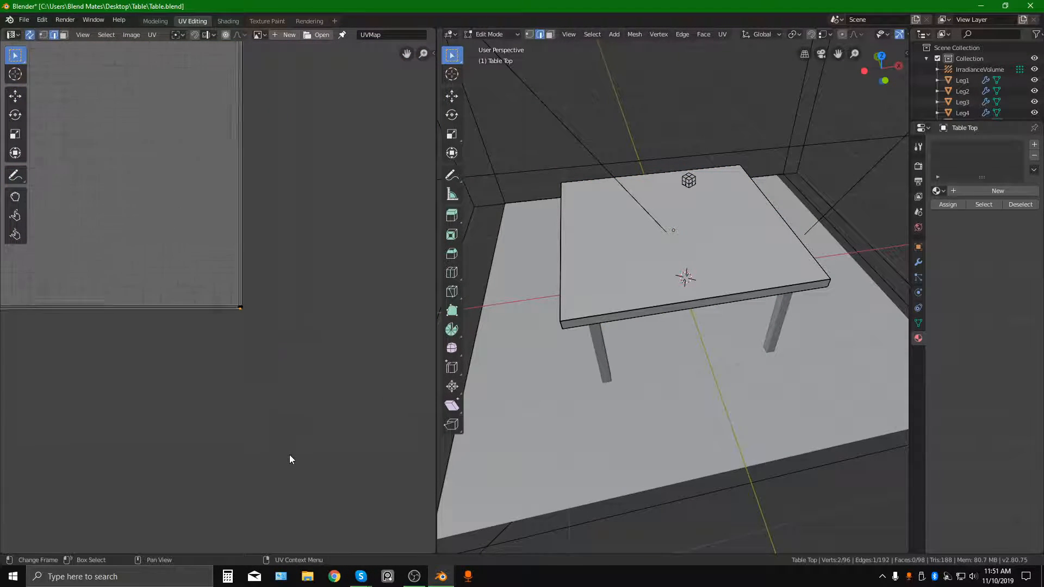
{"action": "scroll", "coordinate": [301, 351], "scroll_direction": "up", "scroll_amount": 2}
{"action": "middle_click_drag", "start_coordinate": [189, 285], "coordinate": [248, 329]}
{"action": "mouse_move", "coordinate": [576, 327]}
{"action": "middle_mouse_down"}
{"action": "mouse_move", "coordinate": [599, 303]}
{"action": "mouse_move", "coordinate": [583, 336]}
{"action": "middle_mouse_up"}
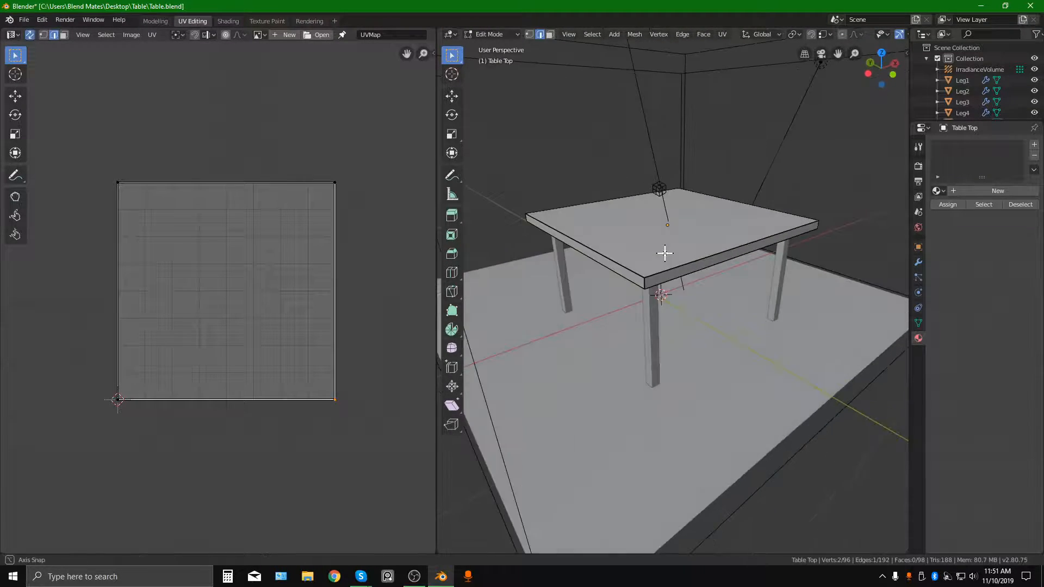
Examine the UV layout of the front leg, Leg1, in Edit Mode and return to Object Mode
{"action": "scroll", "coordinate": [665, 256], "scroll_direction": "up", "scroll_amount": 2}
{"action": "middle_click_drag", "start_coordinate": [666, 256], "coordinate": [606, 253]}
{"action": "key", "text": "Tab"}
{"action": "left_click", "coordinate": [636, 312]}
{"action": "key", "text": "Tab"}
{"action": "scroll", "coordinate": [596, 312], "scroll_direction": "up", "scroll_amount": 2}
{"action": "scroll", "coordinate": [650, 303], "scroll_direction": "down", "scroll_amount": 2}
{"action": "scroll", "coordinate": [665, 263], "scroll_direction": "up", "scroll_amount": 1}
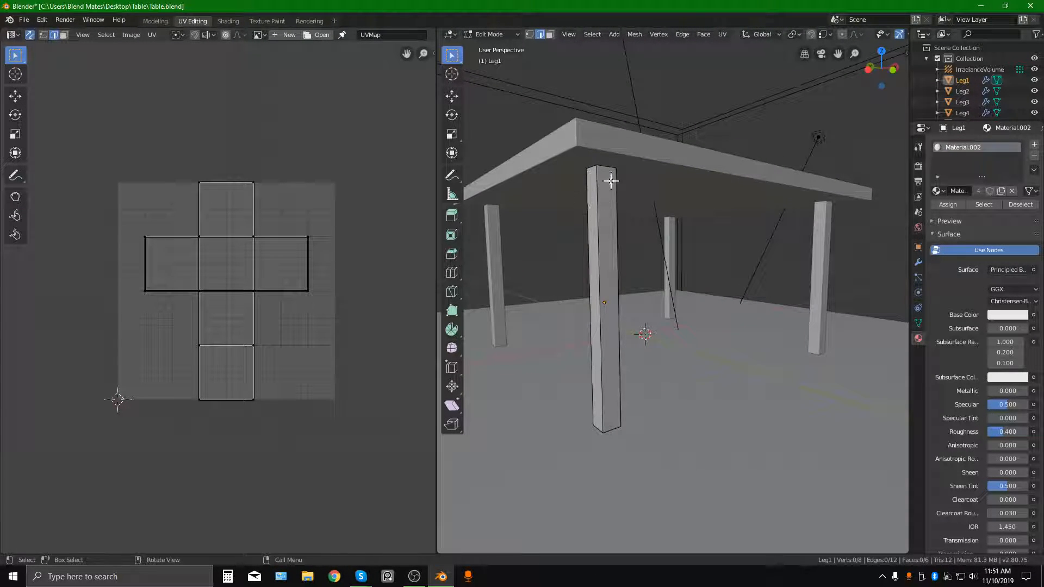
{"action": "left_click_drag", "start_coordinate": [109, 145], "coordinate": [343, 490]}
{"action": "middle_click_drag", "start_coordinate": [612, 386], "coordinate": [625, 383]}
{"action": "scroll", "coordinate": [652, 363], "scroll_direction": "down", "scroll_amount": 6}
{"action": "key", "text": "Tab"}
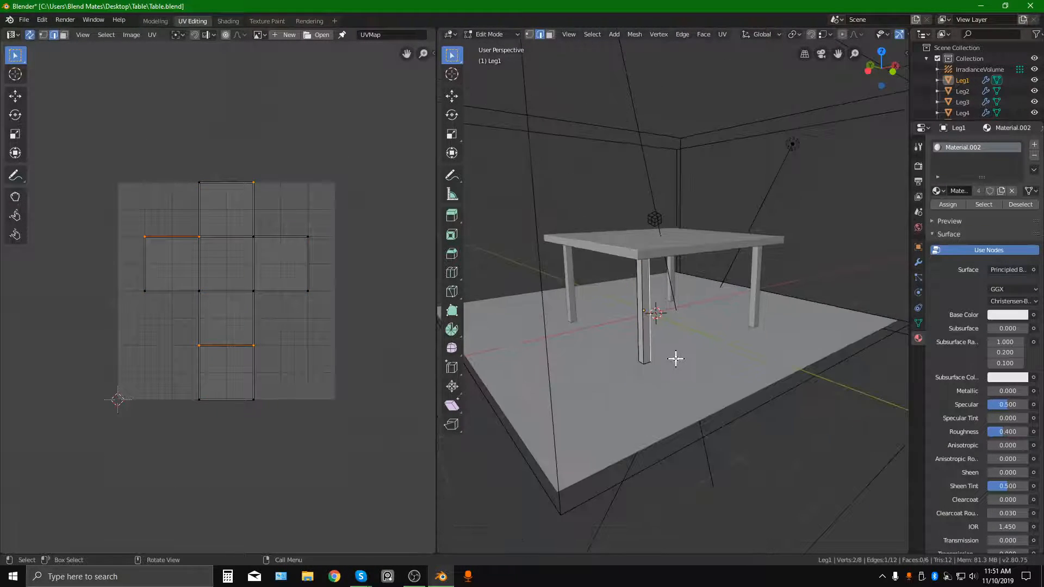
Add a cylinder mesh to examine its default UV layout in Edit Mode, and delete the cylinder
{"action": "key", "text": "shift+a"}
{"action": "mouse_move", "coordinate": [679, 362]}
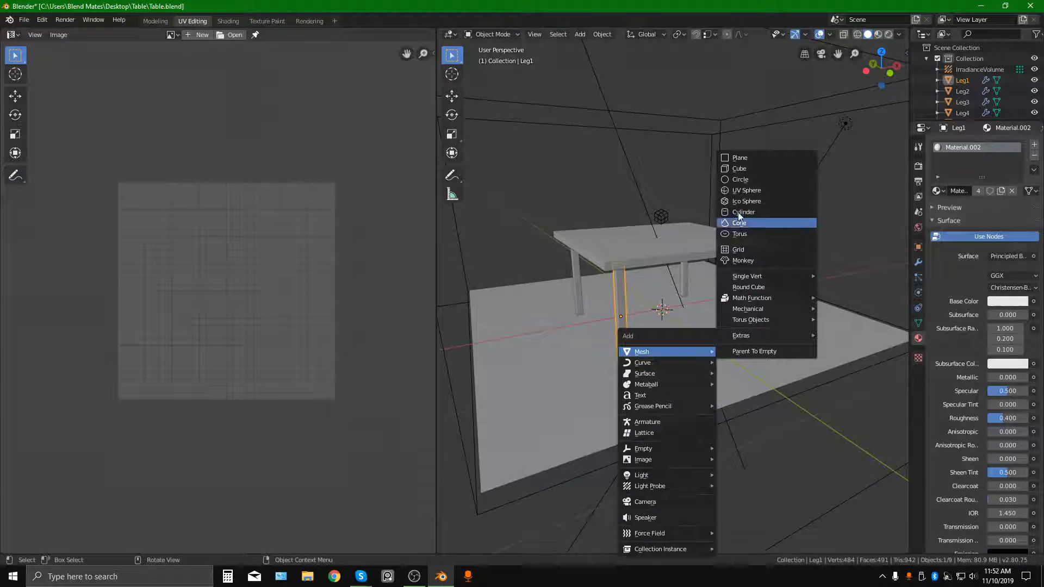
{"action": "left_click", "coordinate": [736, 211]}
{"action": "key", "text": "Tab"}
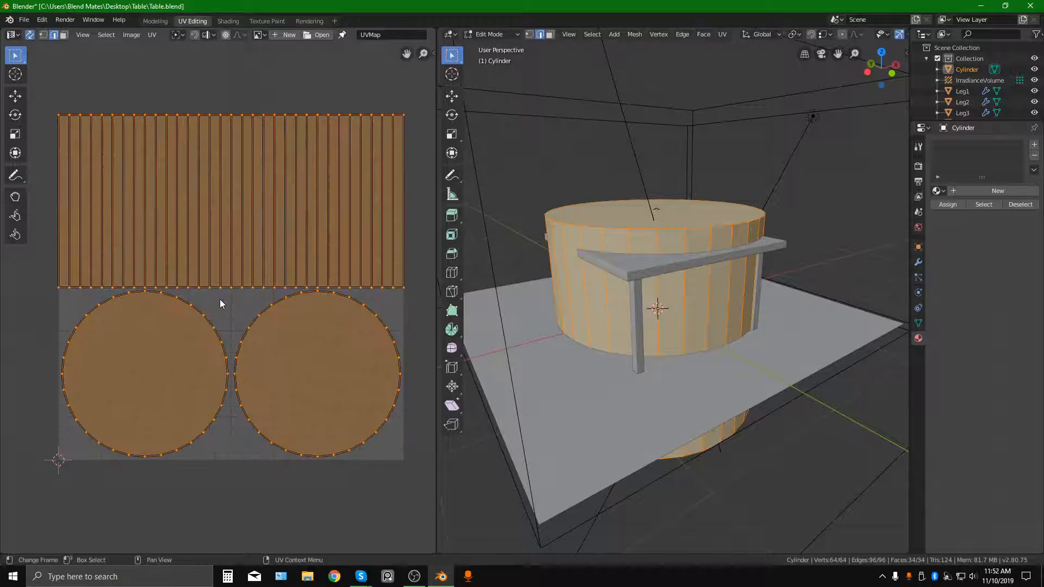
{"action": "left_click_drag", "start_coordinate": [82, 145], "coordinate": [304, 419]}
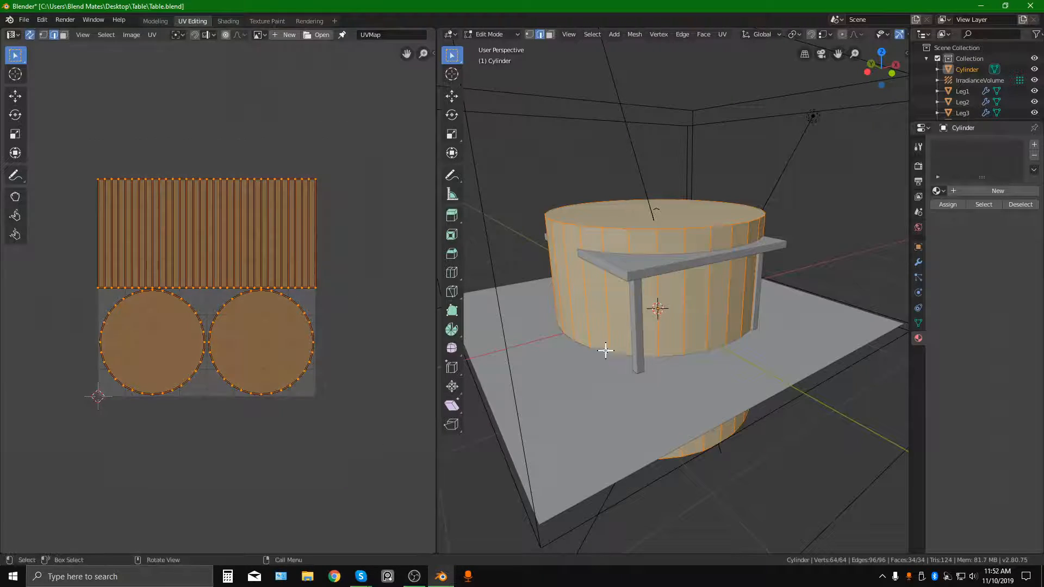
{"action": "key", "text": "Tab"}
{"action": "key", "text": "Delete"}
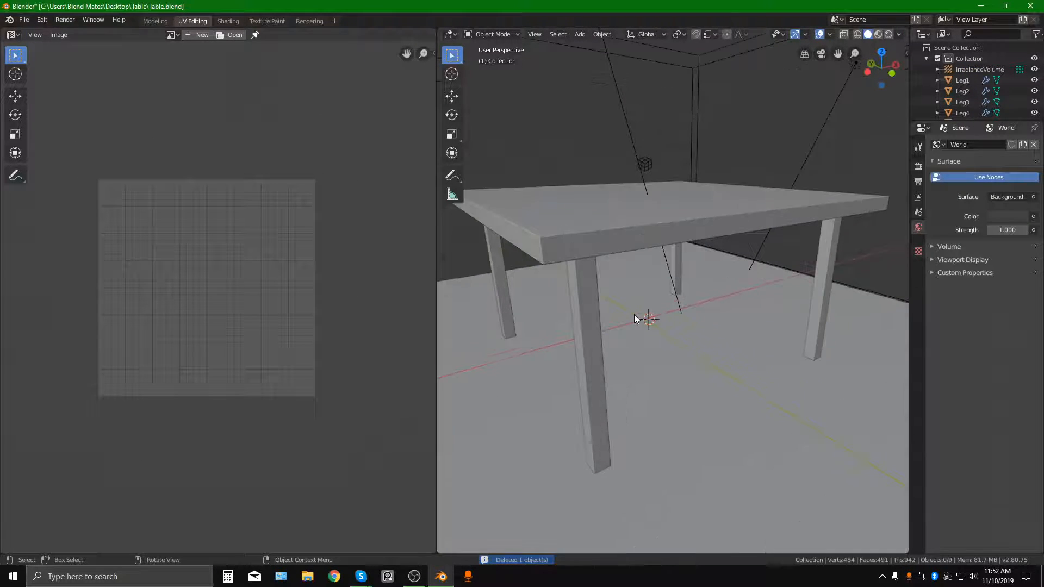
{"action": "middle_click_drag", "start_coordinate": [634, 314], "coordinate": [638, 312]}
{"action": "scroll", "coordinate": [638, 312], "scroll_direction": "down", "scroll_amount": 5}
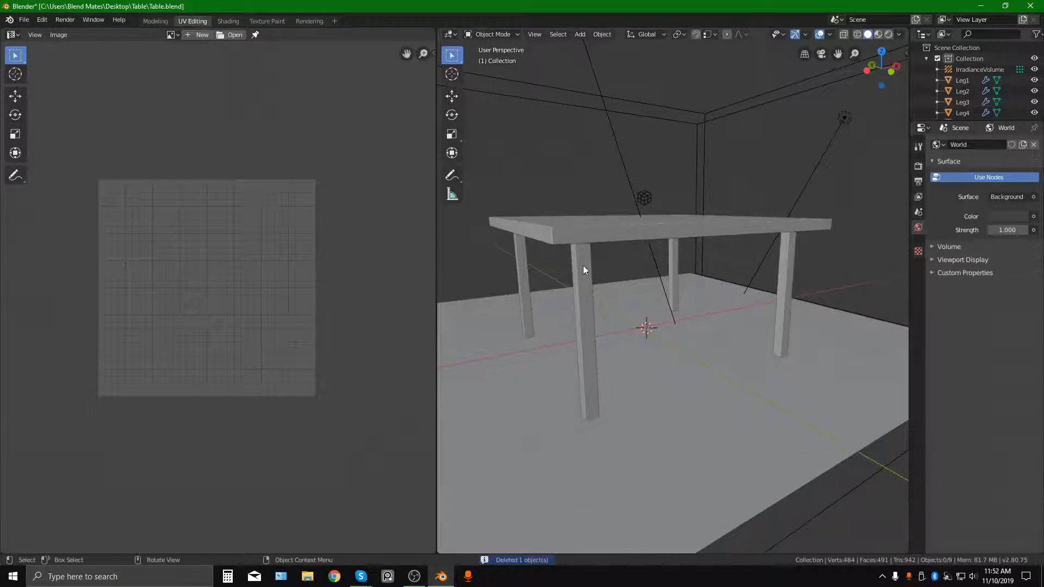
{"action": "left_click", "coordinate": [558, 227]}
{"action": "middle_click_drag", "start_coordinate": [558, 227], "coordinate": [537, 304]}
{"action": "left_click", "coordinate": [598, 311]}
{"action": "left_click", "coordinate": [508, 288]}
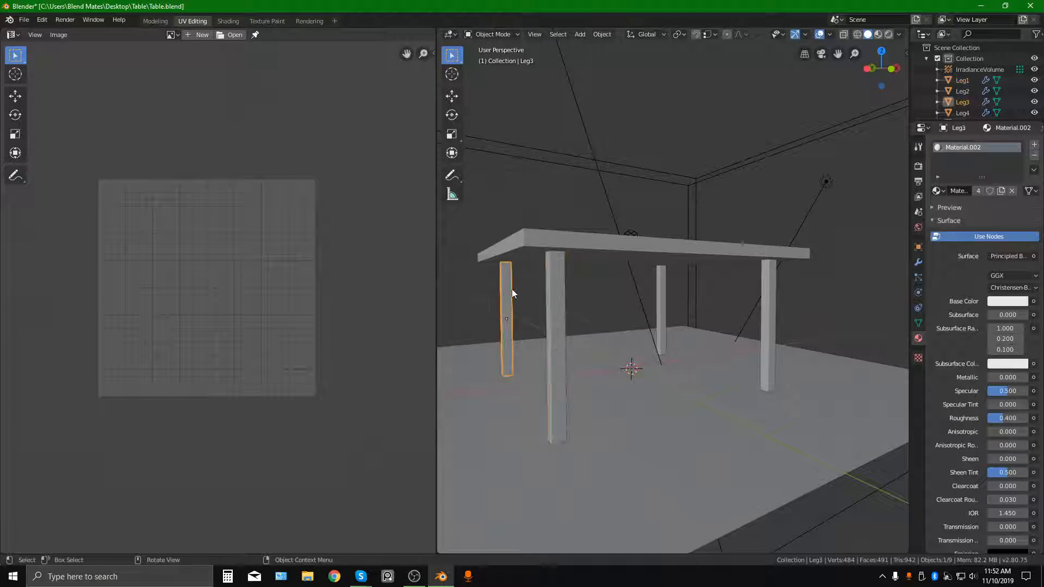
{"action": "left_click", "coordinate": [556, 293]}
{"action": "left_click", "coordinate": [660, 282]}
{"action": "middle_click_drag", "start_coordinate": [561, 340], "coordinate": [585, 335]}
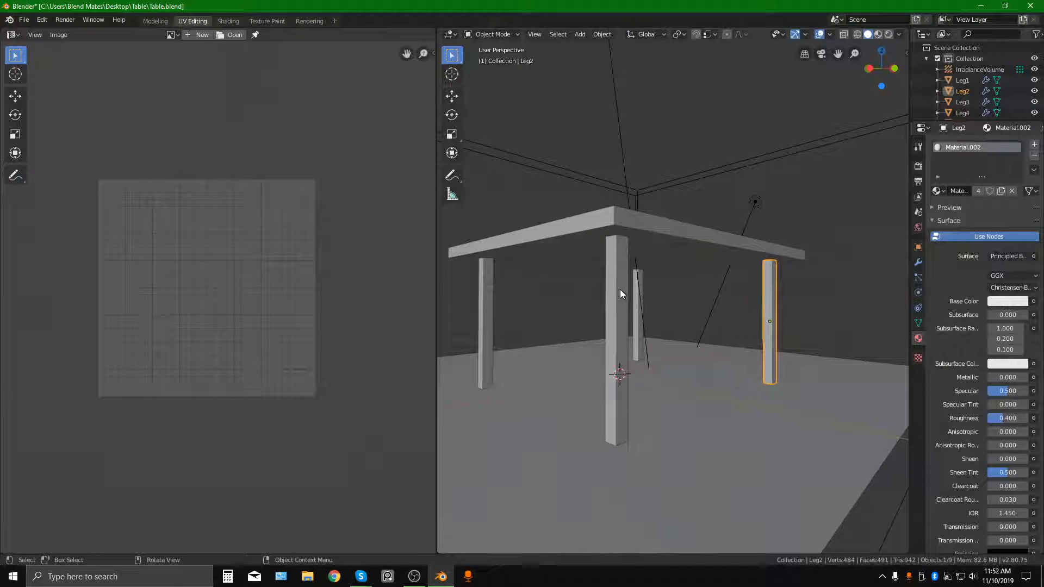
Recheck the UV layout of the front leg, Leg1, in Edit Mode and leave Edit Mode
{"action": "left_click", "coordinate": [619, 292]}
{"action": "mouse_move", "coordinate": [618, 293]}
{"action": "middle_mouse_down"}
{"action": "mouse_move", "coordinate": [598, 292]}
{"action": "mouse_move", "coordinate": [622, 291]}
{"action": "mouse_move", "coordinate": [626, 302]}
{"action": "middle_mouse_up"}
{"action": "key", "text": "Tab"}
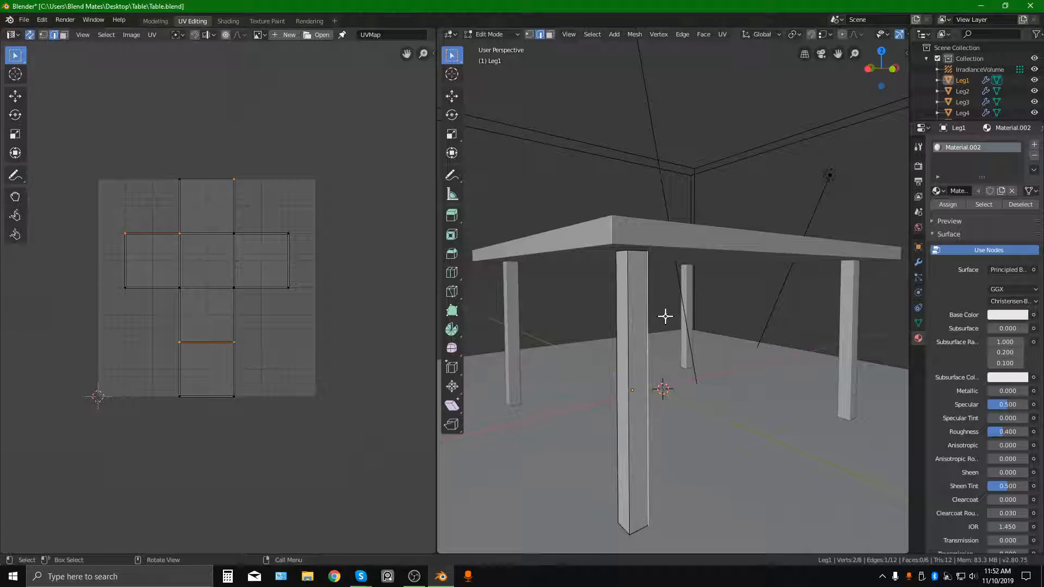
{"action": "key", "text": "Tab"}
Select the entire table top mesh in Edit Mode and unwrap it with Cube Projection
{"action": "middle_click_drag", "start_coordinate": [637, 298], "coordinate": [702, 327]}
{"action": "left_click", "coordinate": [621, 261]}
{"action": "key", "text": "Tab"}
{"action": "left_click_drag", "start_coordinate": [75, 153], "coordinate": [353, 486]}
{"action": "middle_click_drag", "start_coordinate": [762, 367], "coordinate": [721, 351]}
{"action": "middle_click_drag", "start_coordinate": [660, 317], "coordinate": [686, 294]}
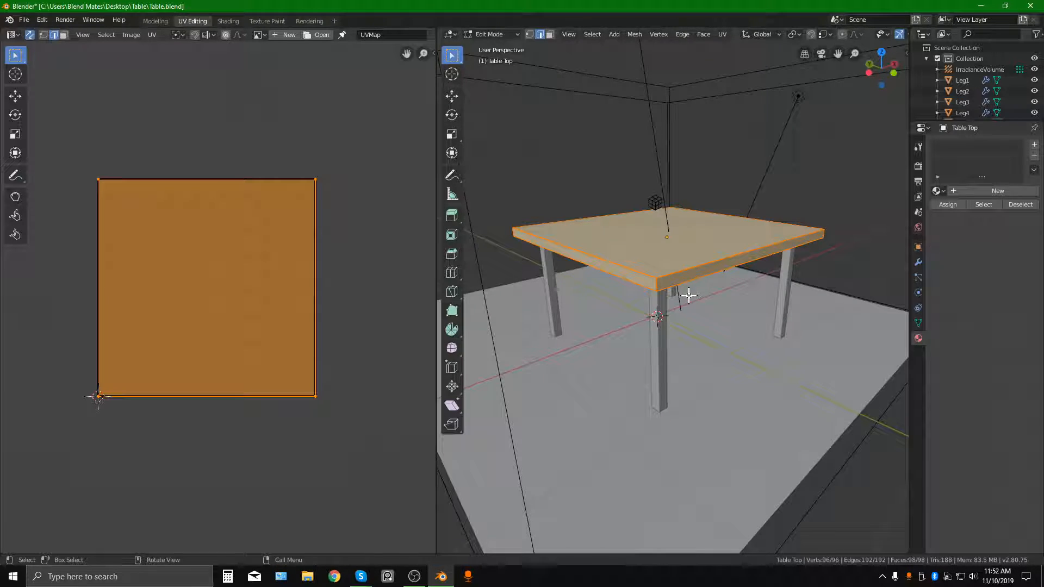
{"action": "key", "text": "u"}
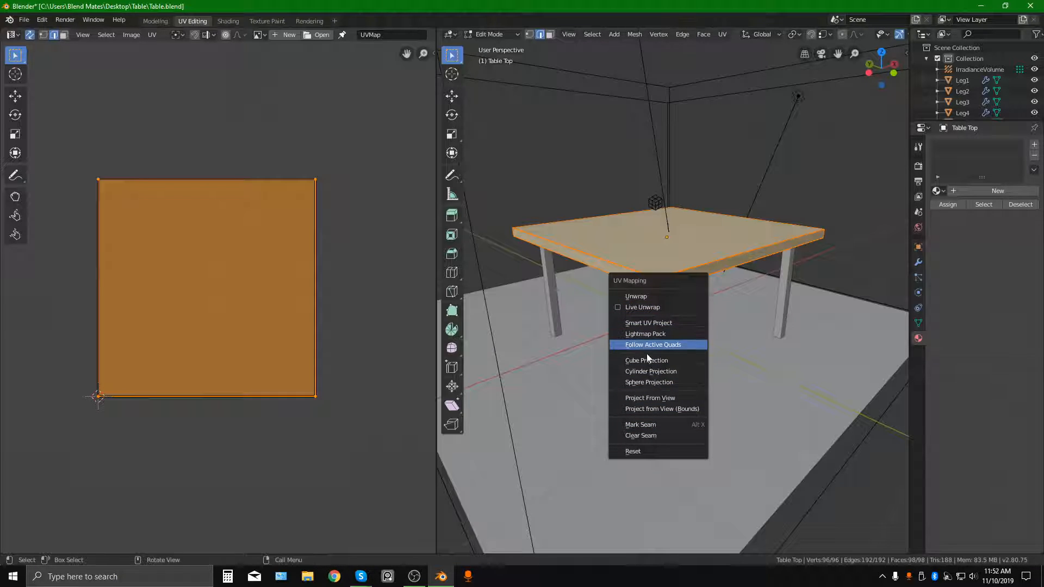
{"action": "middle_click_drag", "start_coordinate": [625, 273], "coordinate": [679, 285]}
{"action": "key", "text": "u"}
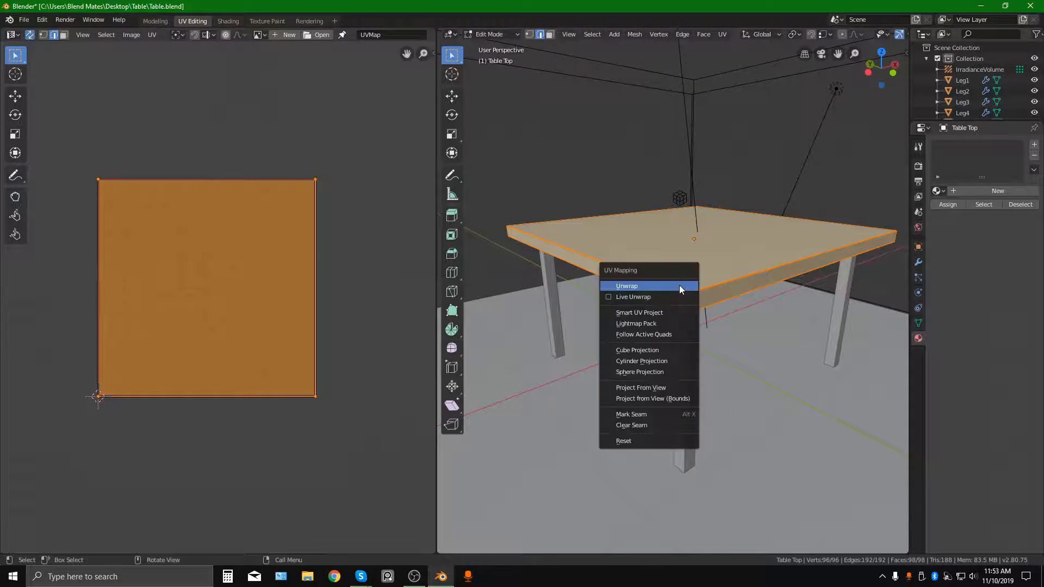
{"action": "left_click", "coordinate": [644, 352]}
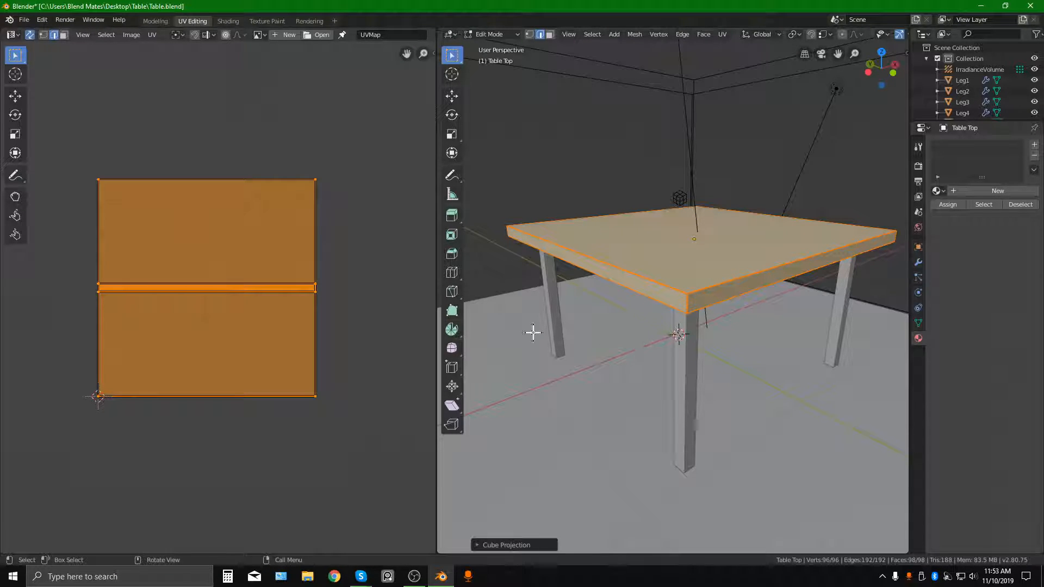
Clear the selection and inspect the thin side strips in the table top's projected UV layout
{"action": "left_click", "coordinate": [347, 311]}
{"action": "scroll", "coordinate": [319, 294], "scroll_direction": "up", "scroll_amount": 5}
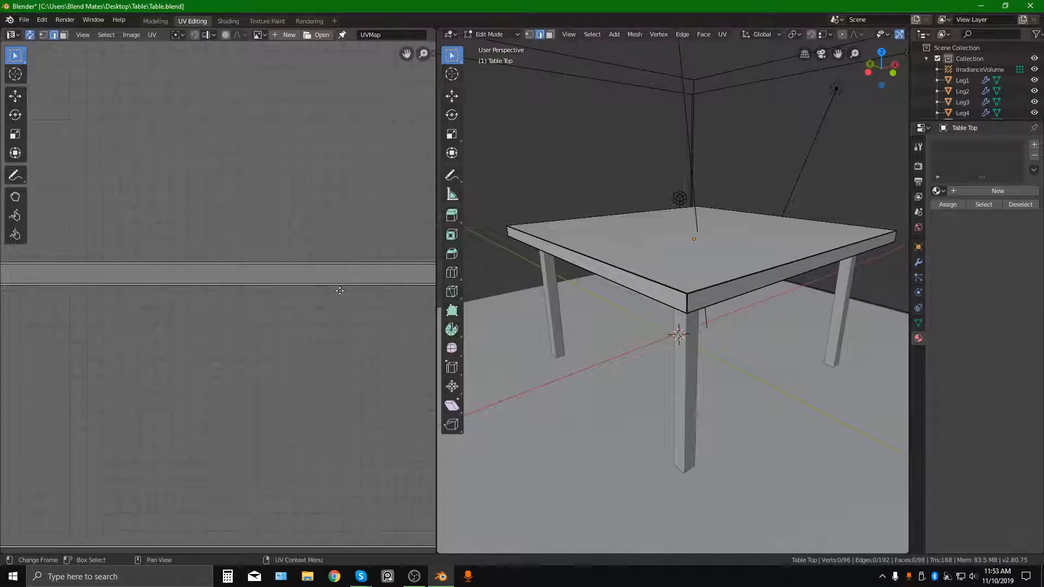
{"action": "scroll", "coordinate": [326, 293], "scroll_direction": "down", "scroll_amount": 5}
{"action": "left_click_drag", "start_coordinate": [78, 282], "coordinate": [294, 321]}
{"action": "left_click", "coordinate": [295, 282]}
Switch to face selection and select the table top's large linked UV island
{"action": "key", "text": "3"}
{"action": "left_click_drag", "start_coordinate": [302, 126], "coordinate": [362, 182]}
{"action": "scroll", "coordinate": [326, 188], "scroll_direction": "down", "scroll_amount": 1}
{"action": "key", "text": "l"}
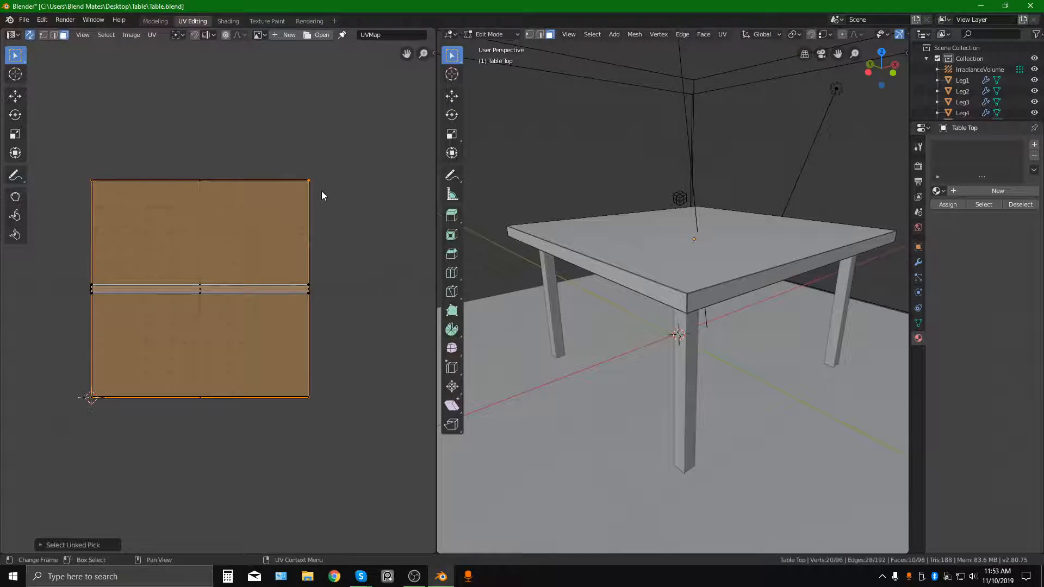
Move the selected large UV island above the rest of the table top's layout and clear the selection
{"action": "scroll", "coordinate": [261, 243], "scroll_direction": "down", "scroll_amount": 1}
{"action": "key", "text": "g"}
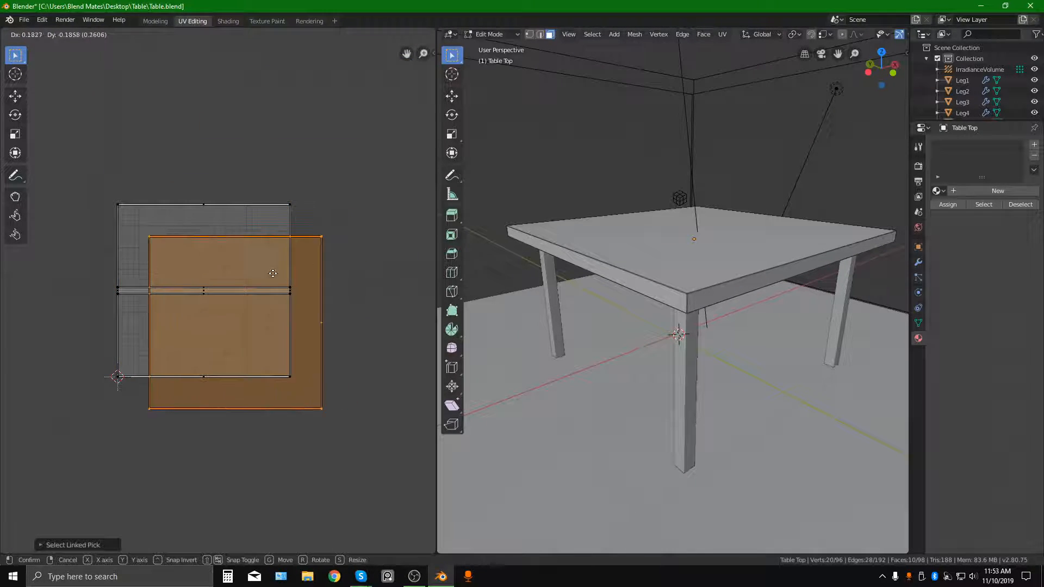
{"action": "left_click", "coordinate": [226, 57]}
{"action": "left_click", "coordinate": [296, 189]}
{"action": "scroll", "coordinate": [287, 241], "scroll_direction": "down", "scroll_amount": 2}
{"action": "scroll", "coordinate": [280, 248], "scroll_direction": "up", "scroll_amount": 3}
{"action": "left_click", "coordinate": [309, 262]}
{"action": "left_click_drag", "start_coordinate": [288, 161], "coordinate": [288, 163]}
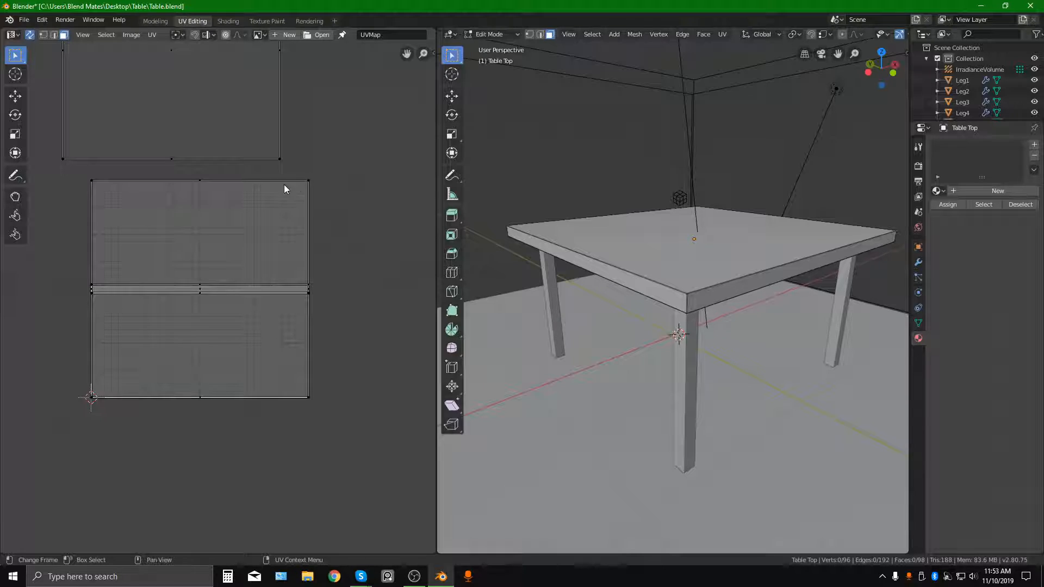
Select the table's upper face and move its UV island below and to the left of the side strips
{"action": "left_click_drag", "start_coordinate": [65, 271], "coordinate": [393, 357]}
{"action": "scroll", "coordinate": [274, 328], "scroll_direction": "down", "scroll_amount": 1}
{"action": "key", "text": "alt+a"}
{"action": "key", "text": "l"}
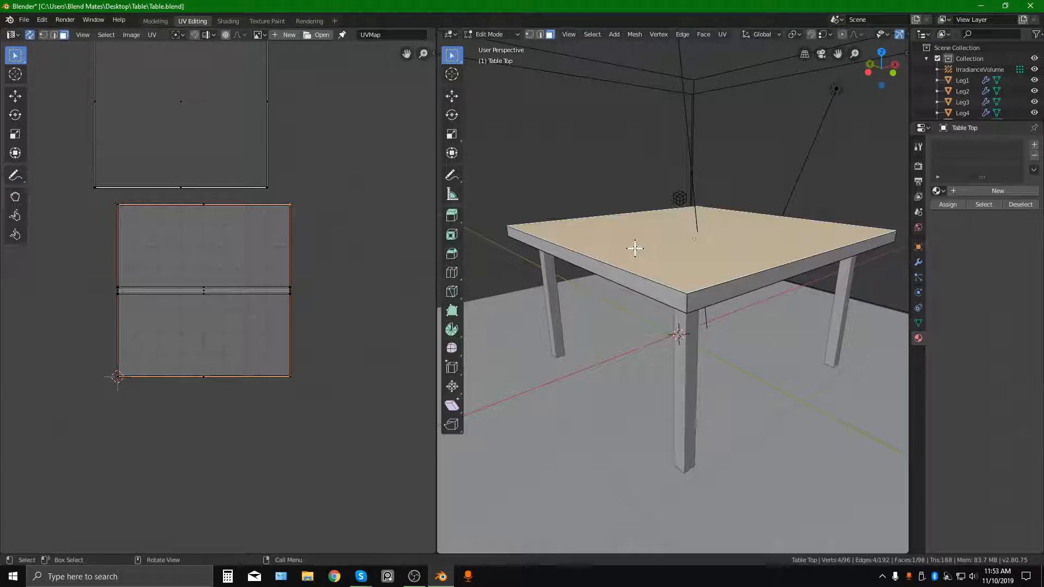
{"action": "middle_click_drag", "start_coordinate": [632, 249], "coordinate": [544, 267]}
{"action": "scroll", "coordinate": [326, 297], "scroll_direction": "down", "scroll_amount": 1}
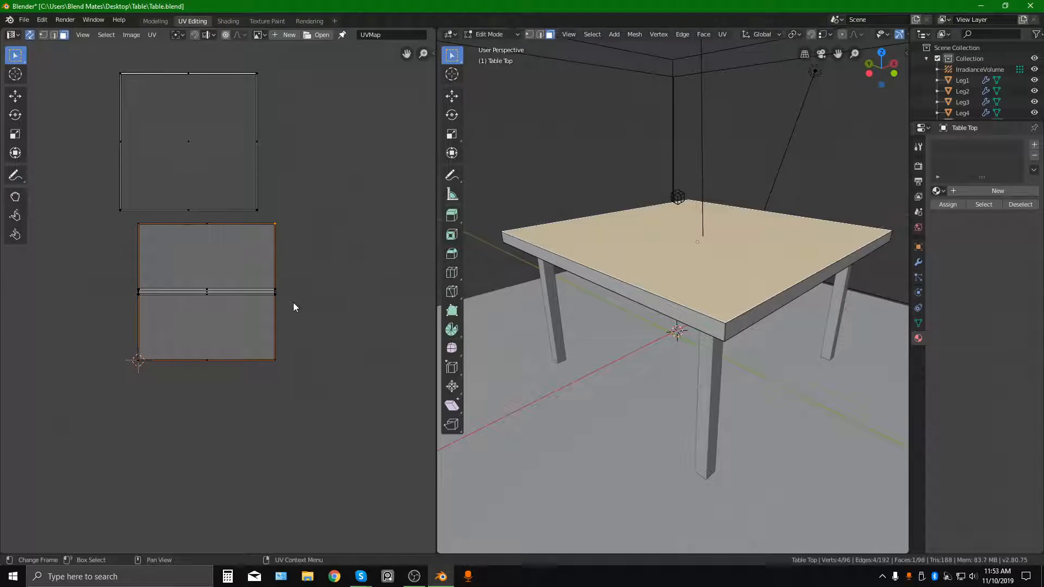
{"action": "key", "text": "g"}
{"action": "left_click", "coordinate": [128, 441]}
Select one side face of the table top and move its linked UV strip above the remaining strip
{"action": "left_click", "coordinate": [256, 290]}
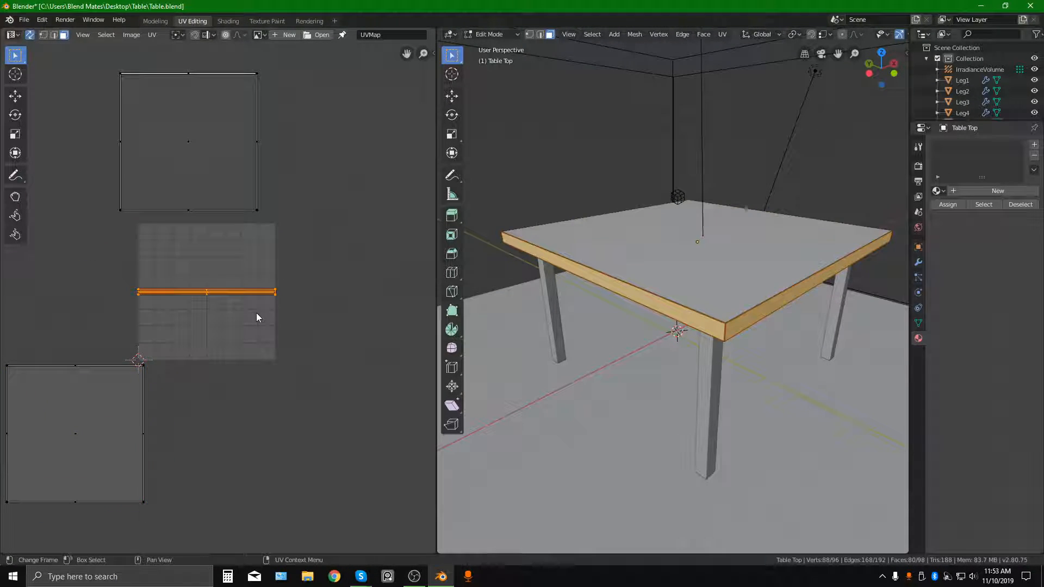
{"action": "scroll", "coordinate": [258, 284], "scroll_direction": "up", "scroll_amount": 3}
{"action": "key", "text": "alt+a"}
{"action": "left_click", "coordinate": [786, 312]}
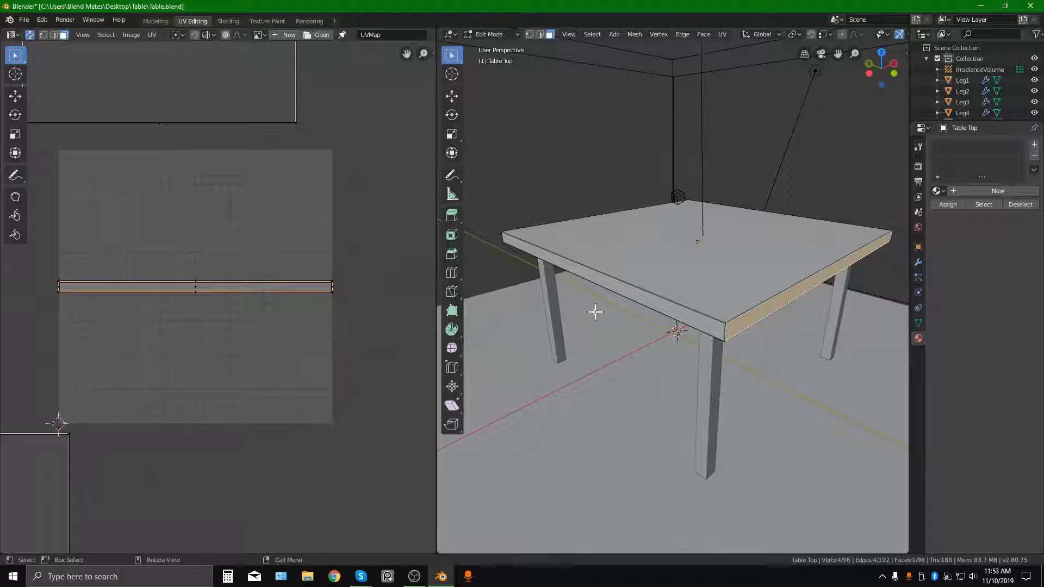
{"action": "key", "text": "l"}
{"action": "scroll", "coordinate": [263, 312], "scroll_direction": "down", "scroll_amount": 1}
{"action": "key", "text": "g"}
{"action": "left_click", "coordinate": [244, 229]}
{"action": "key", "text": "alt+a"}
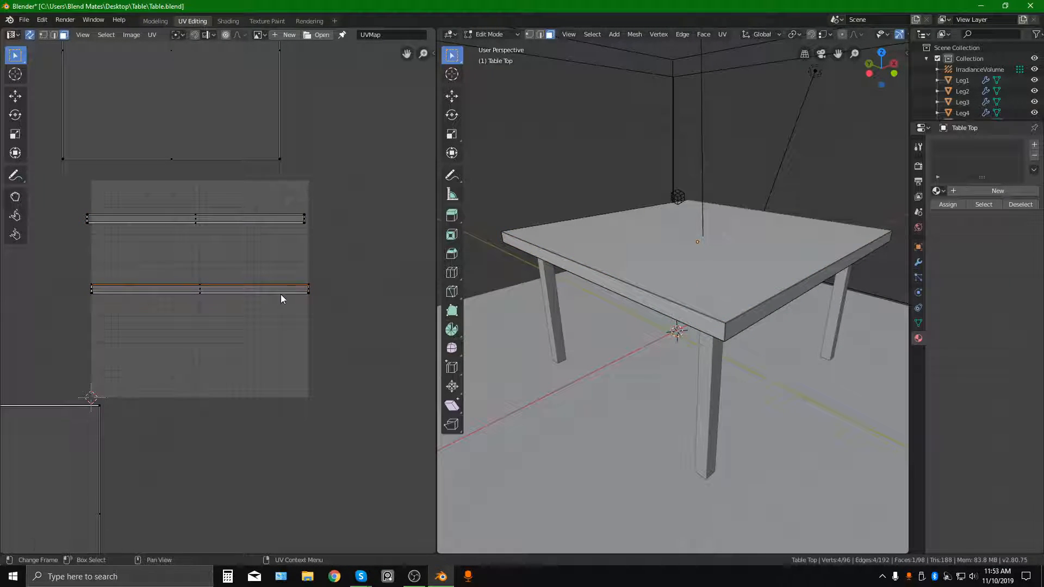
Move the remaining linked side strip up to just beneath the separated strip and clear the selection
{"action": "key", "text": "l"}
{"action": "key", "text": "g"}
{"action": "left_click", "coordinate": [261, 254]}
{"action": "key", "text": "alt+a"}
{"action": "scroll", "coordinate": [278, 290], "scroll_direction": "down", "scroll_amount": 3}
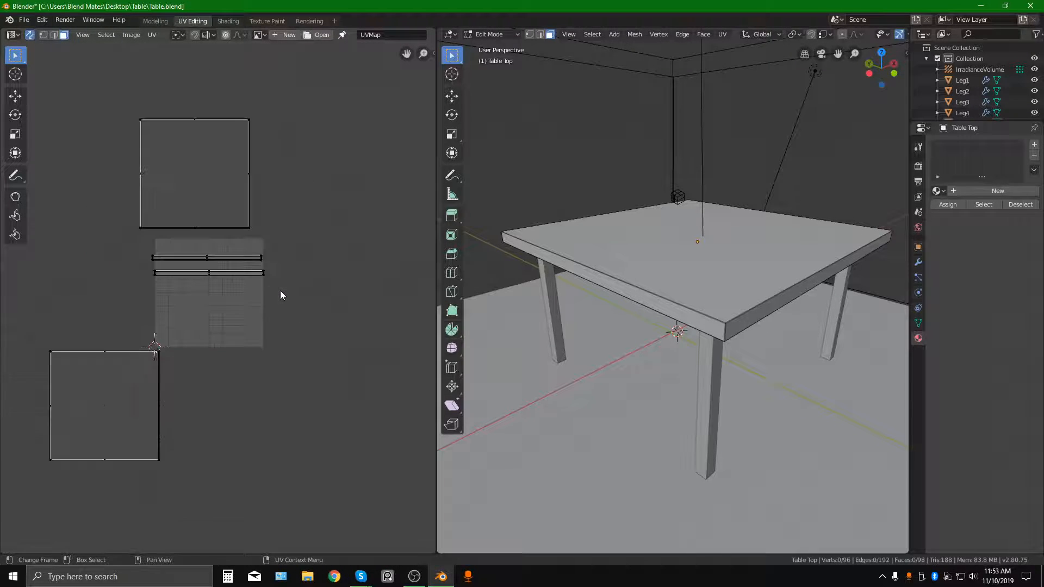
Pick individual table top faces from several sides to compare them with their UV islands
{"action": "middle_click_drag", "start_coordinate": [274, 289], "coordinate": [310, 285]}
{"action": "left_click", "coordinate": [241, 173]}
{"action": "left_click", "coordinate": [727, 266]}
{"action": "middle_click_drag", "start_coordinate": [727, 267], "coordinate": [648, 233]}
{"action": "left_click", "coordinate": [646, 209]}
{"action": "left_click", "coordinate": [649, 251]}
{"action": "left_click", "coordinate": [776, 255]}
{"action": "middle_click_drag", "start_coordinate": [776, 255], "coordinate": [654, 266]}
Select the entire table top mesh and apply the standard Unwrap
{"action": "key", "text": "a"}
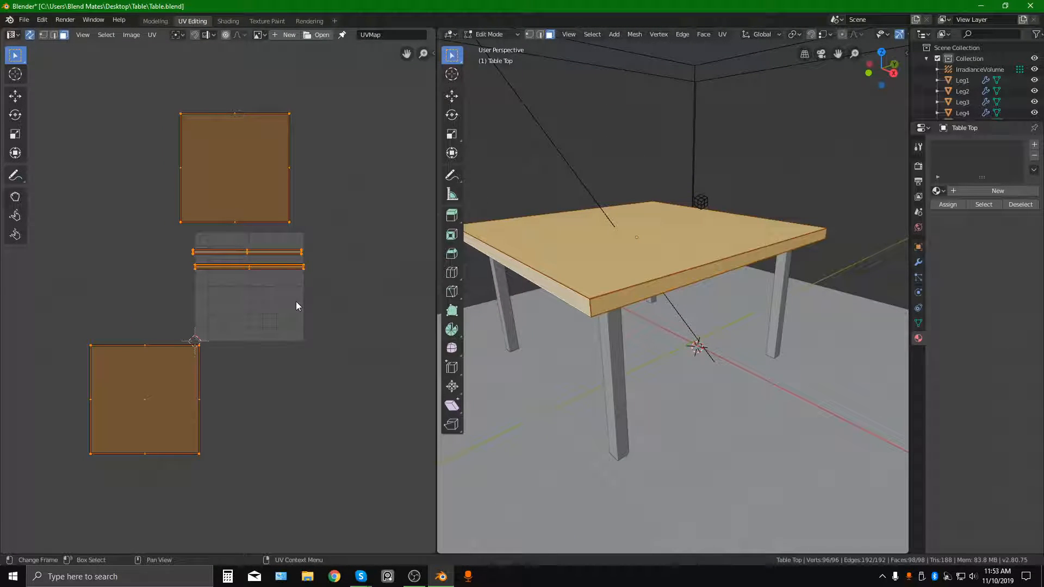
{"action": "key", "text": "u"}
{"action": "middle_click_drag", "start_coordinate": [578, 277], "coordinate": [461, 276]}
{"action": "scroll", "coordinate": [296, 273], "scroll_direction": "up", "scroll_amount": 1}
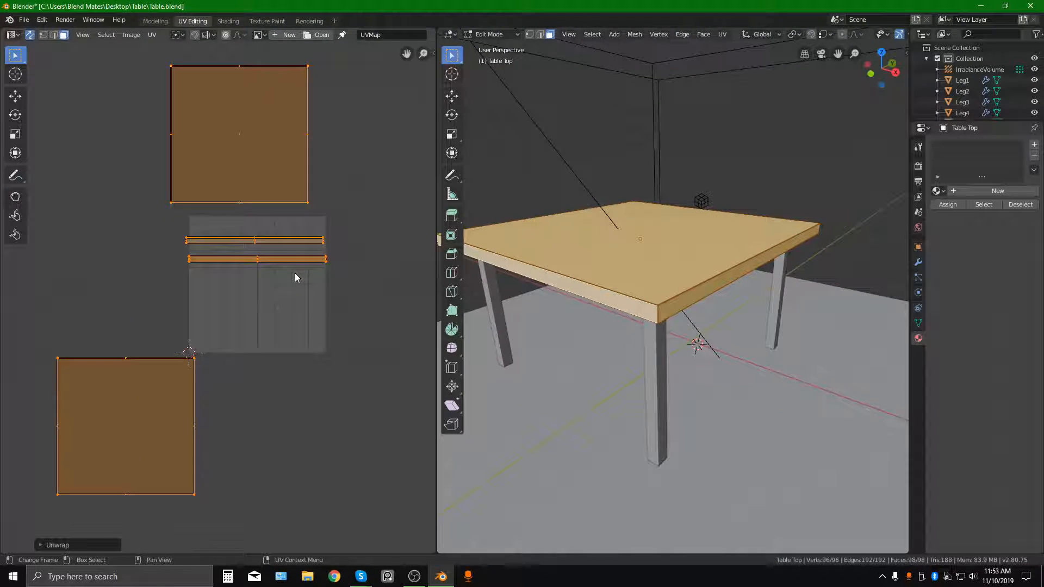
Clear the selection and examine the table top in top orthographic view and in perspective
{"action": "middle_click_drag", "start_coordinate": [295, 278], "coordinate": [286, 286]}
{"action": "middle_click_drag", "start_coordinate": [586, 256], "coordinate": [639, 319]}
{"action": "key", "text": "KP_7"}
{"action": "scroll", "coordinate": [669, 313], "scroll_direction": "up", "scroll_amount": 3}
{"action": "scroll", "coordinate": [656, 315], "scroll_direction": "down", "scroll_amount": 3}
{"action": "left_click", "coordinate": [705, 490]}
{"action": "scroll", "coordinate": [661, 298], "scroll_direction": "up", "scroll_amount": 2}
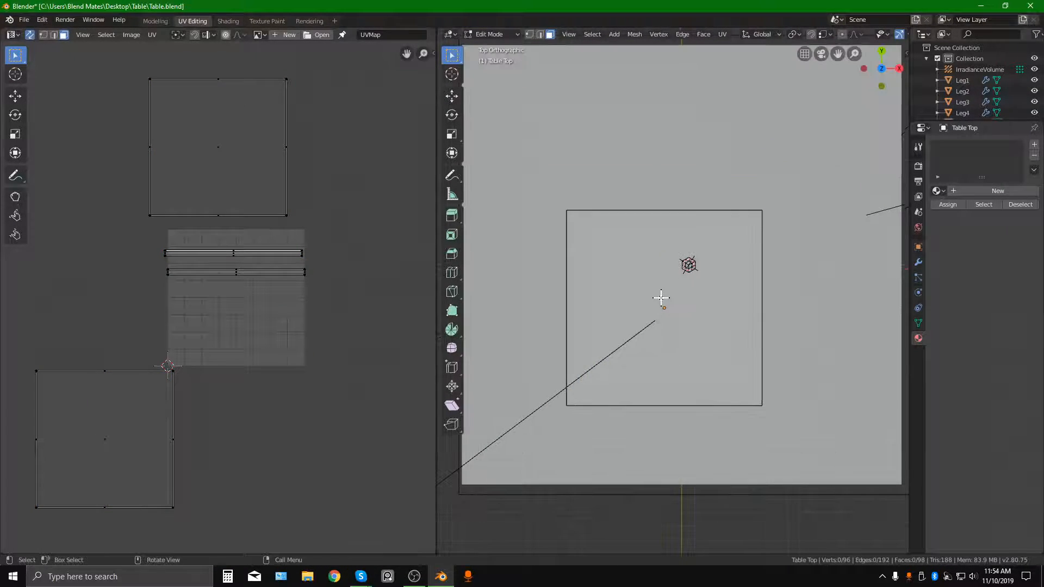
{"action": "scroll", "coordinate": [658, 304], "scroll_direction": "down", "scroll_amount": 1}
{"action": "middle_click_drag", "start_coordinate": [664, 295], "coordinate": [581, 278]}
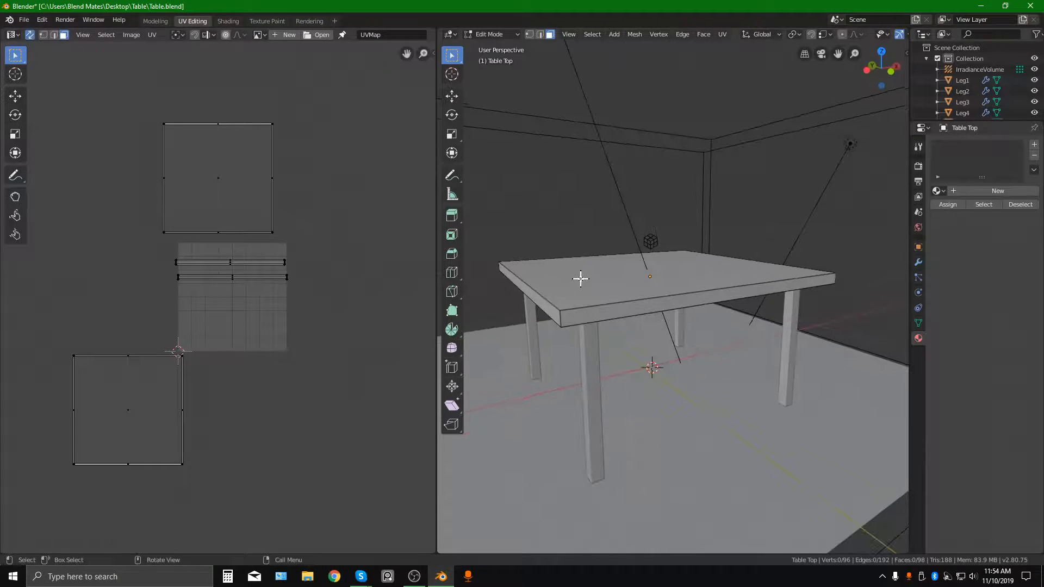
Reselect the whole table top mesh and unwrap it again with Cube Projection
{"action": "key", "text": "Tab"}
{"action": "key", "text": "Tab"}
{"action": "key", "text": "a"}
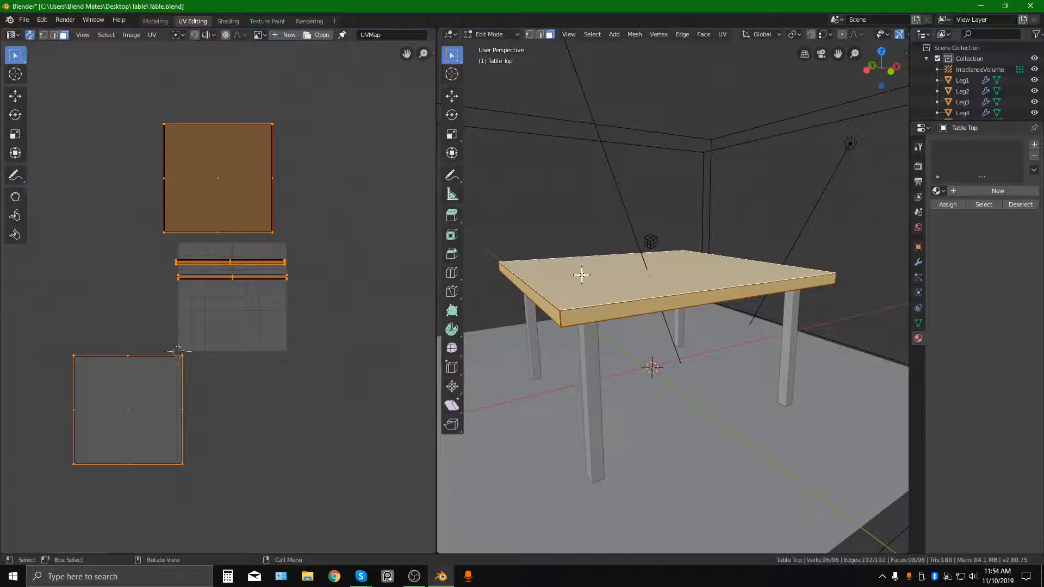
{"action": "key", "text": "u"}
{"action": "left_click", "coordinate": [540, 277]}
{"action": "scroll", "coordinate": [243, 322], "scroll_direction": "up", "scroll_amount": 5}
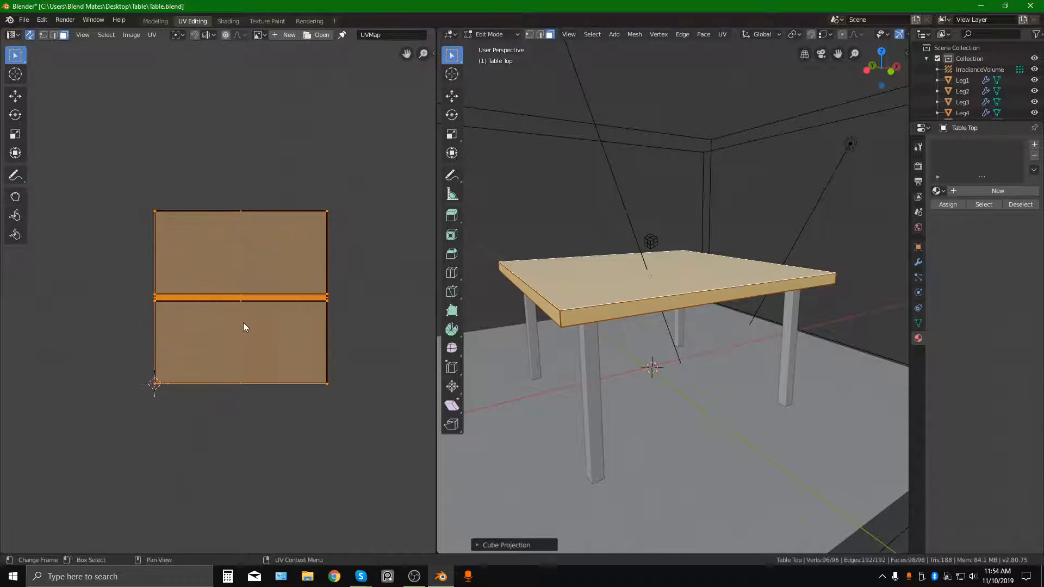
{"action": "middle_click_drag", "start_coordinate": [260, 319], "coordinate": [262, 319]}
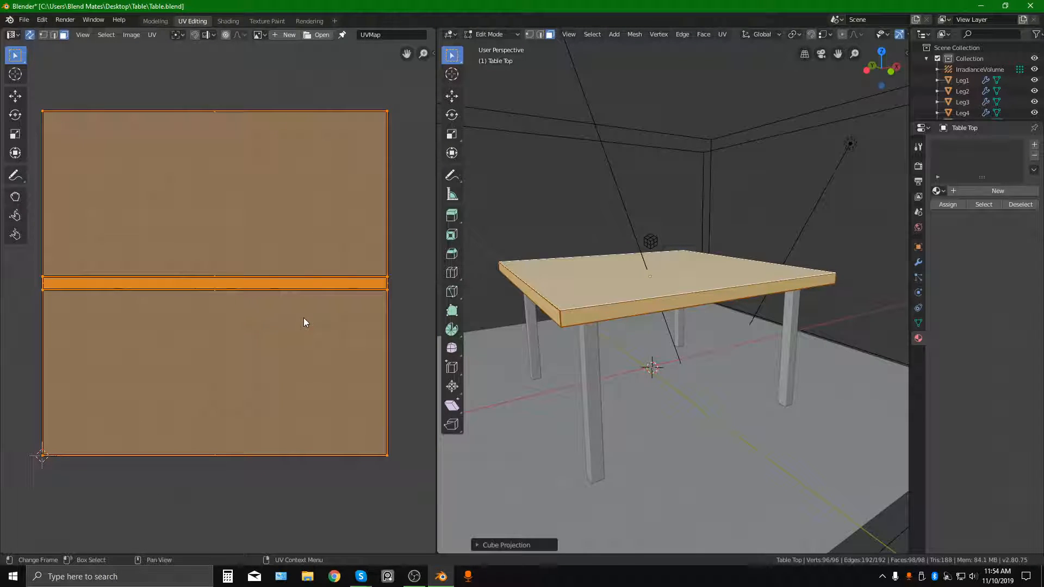
Examine the table top's corner and side faces in both Object Mode and Edit Mode
{"action": "middle_click_drag", "start_coordinate": [522, 310], "coordinate": [558, 318]}
{"action": "scroll", "coordinate": [682, 318], "scroll_direction": "up", "scroll_amount": 5}
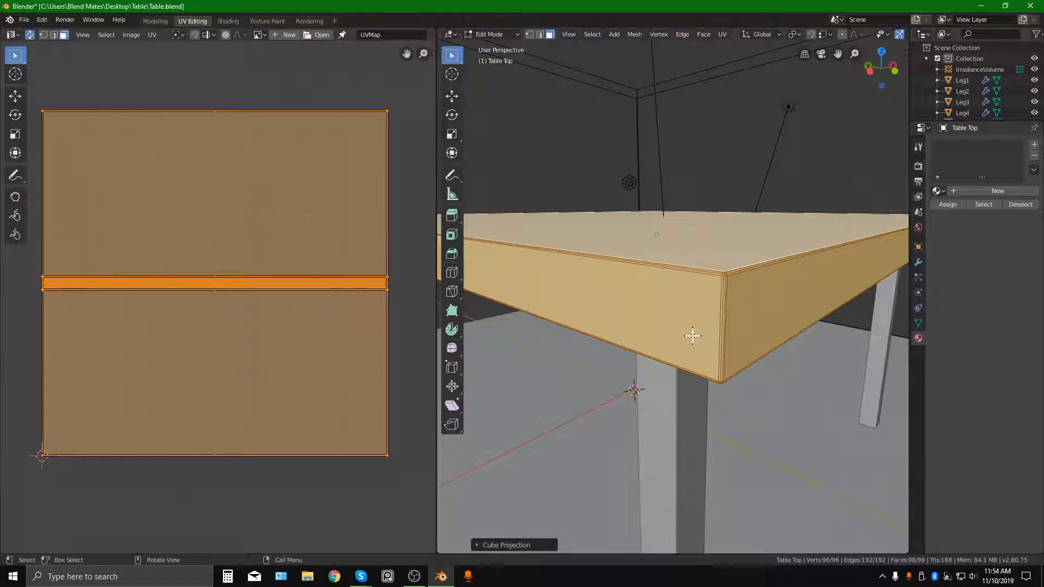
{"action": "key", "text": "Tab"}
{"action": "scroll", "coordinate": [691, 334], "scroll_direction": "down", "scroll_amount": 4}
{"action": "middle_click_drag", "start_coordinate": [691, 334], "coordinate": [690, 335]}
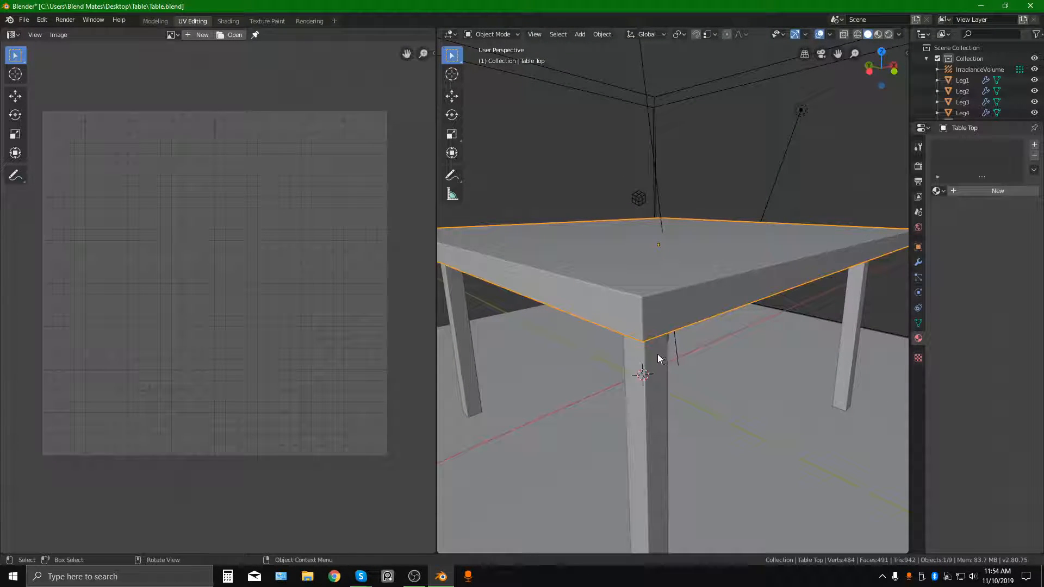
{"action": "key", "text": "Tab"}
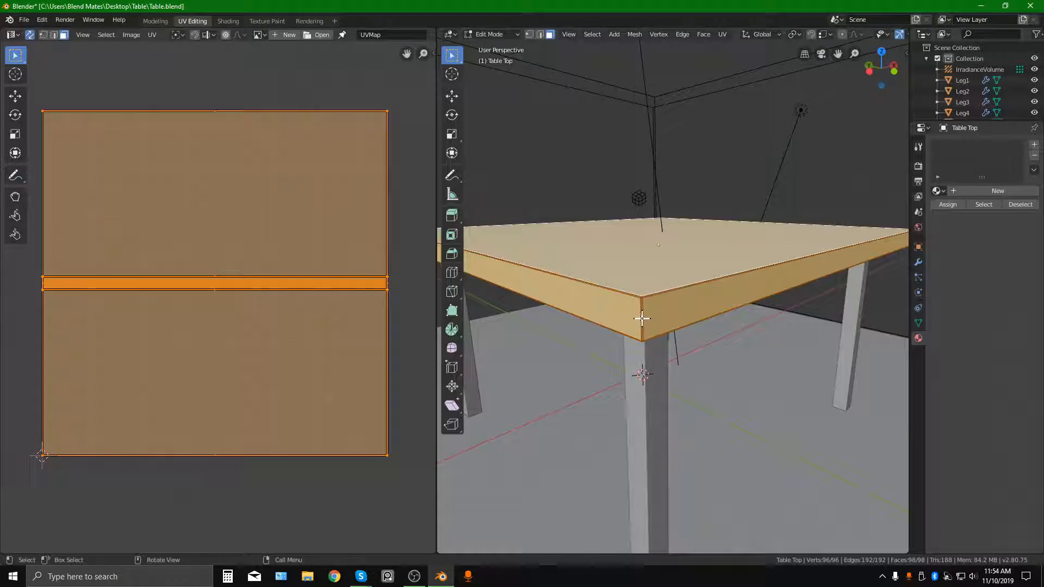
{"action": "scroll", "coordinate": [565, 288], "scroll_direction": "down", "scroll_amount": 5}
{"action": "middle_click_drag", "start_coordinate": [565, 288], "coordinate": [593, 295]}
{"action": "middle_click_drag", "start_coordinate": [666, 318], "coordinate": [674, 322]}
{"action": "scroll", "coordinate": [367, 286], "scroll_direction": "down", "scroll_amount": 1}
Unwrap the whole table top with Smart UV Project, using angle limit 66.00 and island margin 0.00
{"action": "left_click_drag", "start_coordinate": [56, 135], "coordinate": [380, 461]}
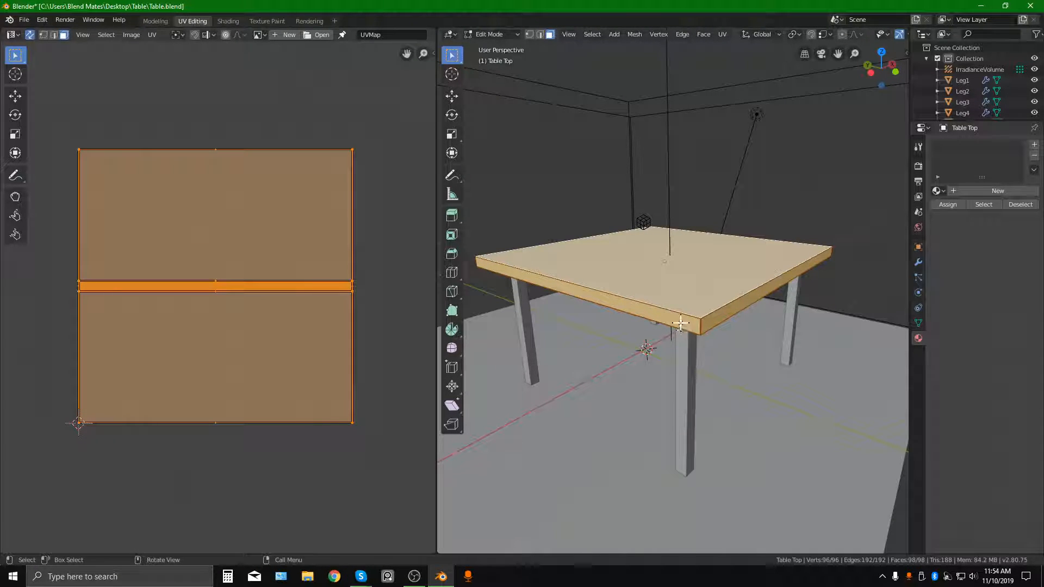
{"action": "key", "text": "u"}
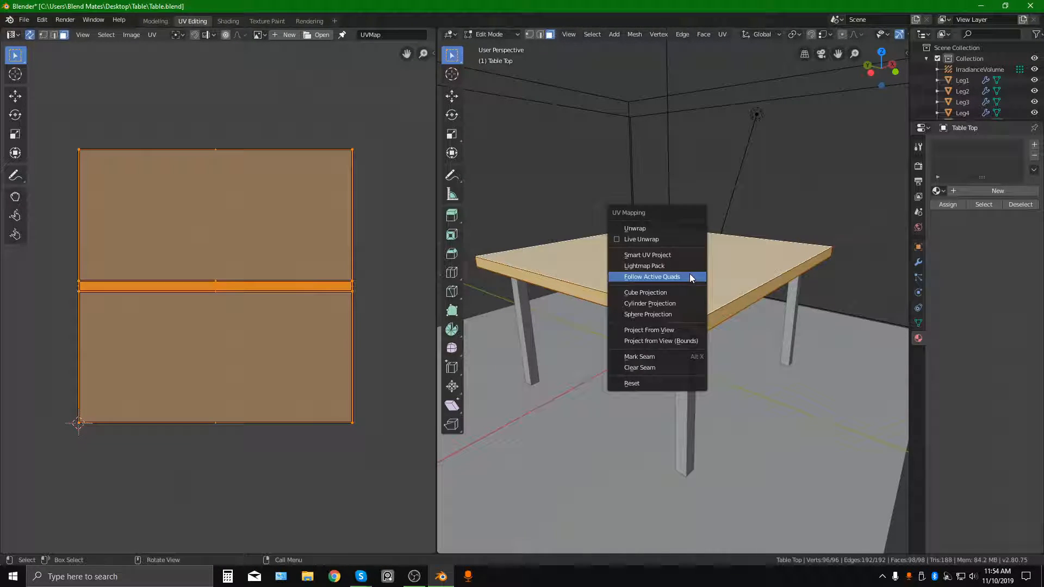
{"action": "left_click", "coordinate": [652, 256]}
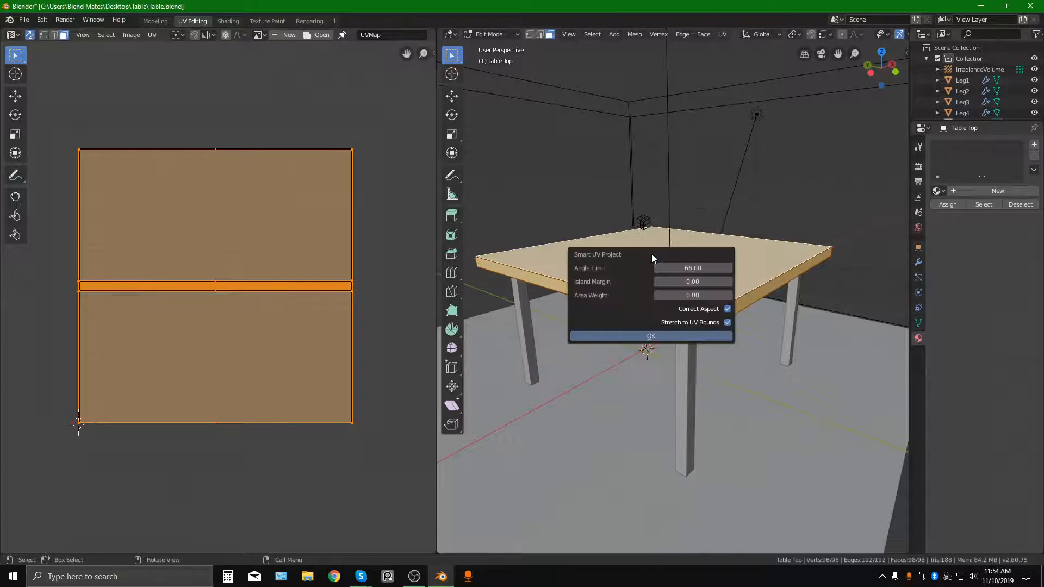
{"action": "left_click", "coordinate": [647, 336]}
Clear the selection, select the table top's upper large UV island, and inspect the separate side strips beside it
{"action": "key", "text": "alt+a"}
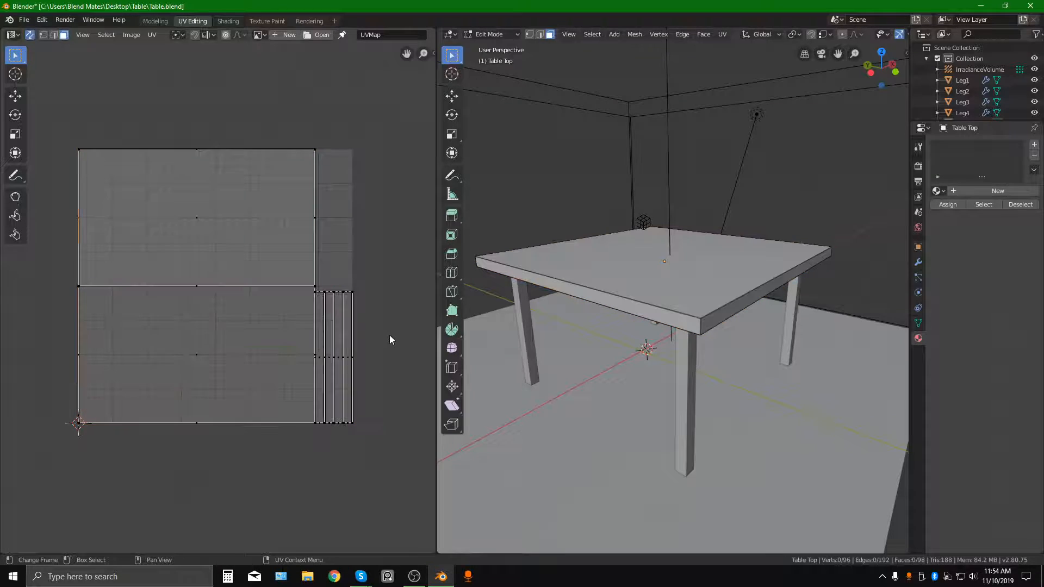
{"action": "left_click_drag", "start_coordinate": [61, 123], "coordinate": [322, 285]}
{"action": "scroll", "coordinate": [219, 306], "scroll_direction": "up", "scroll_amount": 3}
{"action": "scroll", "coordinate": [341, 321], "scroll_direction": "up", "scroll_amount": 2}
{"action": "middle_click_drag", "start_coordinate": [353, 330], "coordinate": [112, 274]}
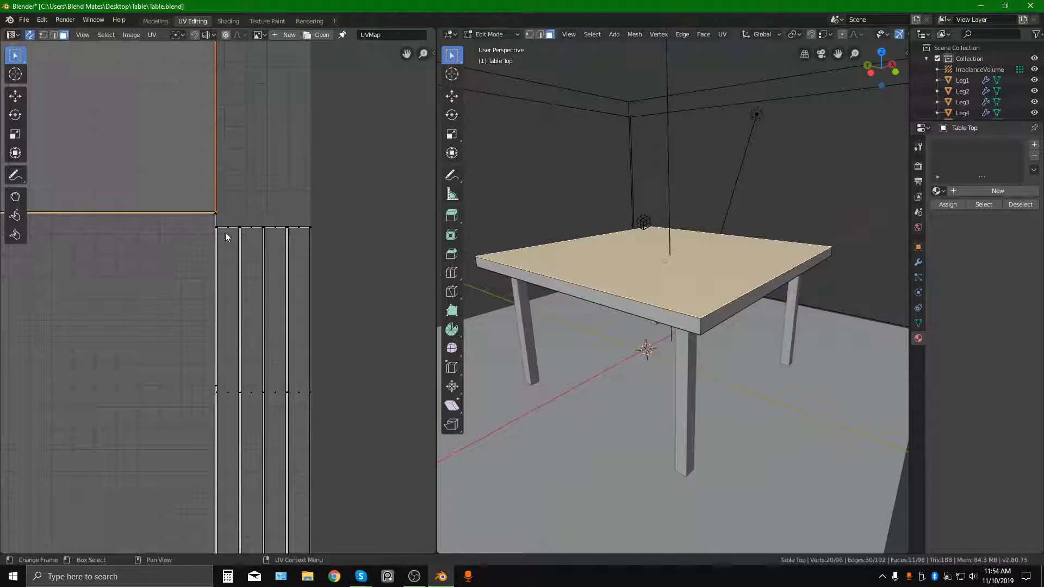
Select the table top's side faces one after another to match each with its UV strip
{"action": "middle_click_drag", "start_coordinate": [634, 325], "coordinate": [554, 308]}
{"action": "left_click", "coordinate": [579, 280]}
{"action": "middle_click_drag", "start_coordinate": [735, 281], "coordinate": [618, 287]}
{"action": "left_click", "coordinate": [792, 279]}
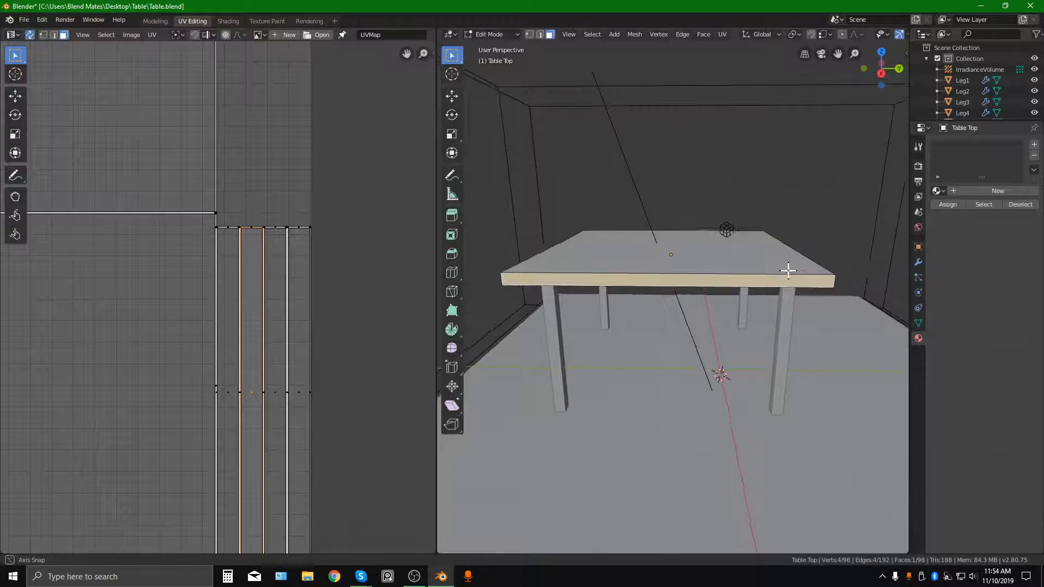
{"action": "middle_click_drag", "start_coordinate": [792, 269], "coordinate": [699, 268]}
{"action": "left_click", "coordinate": [733, 282]}
{"action": "left_click", "coordinate": [701, 291]}
{"action": "middle_click_drag", "start_coordinate": [734, 296], "coordinate": [585, 299]}
{"action": "middle_click_drag", "start_coordinate": [520, 291], "coordinate": [834, 294]}
Select the whole table top, review the available UV mapping methods, and leave Edit Mode
{"action": "key", "text": "Tab"}
{"action": "key", "text": "Tab"}
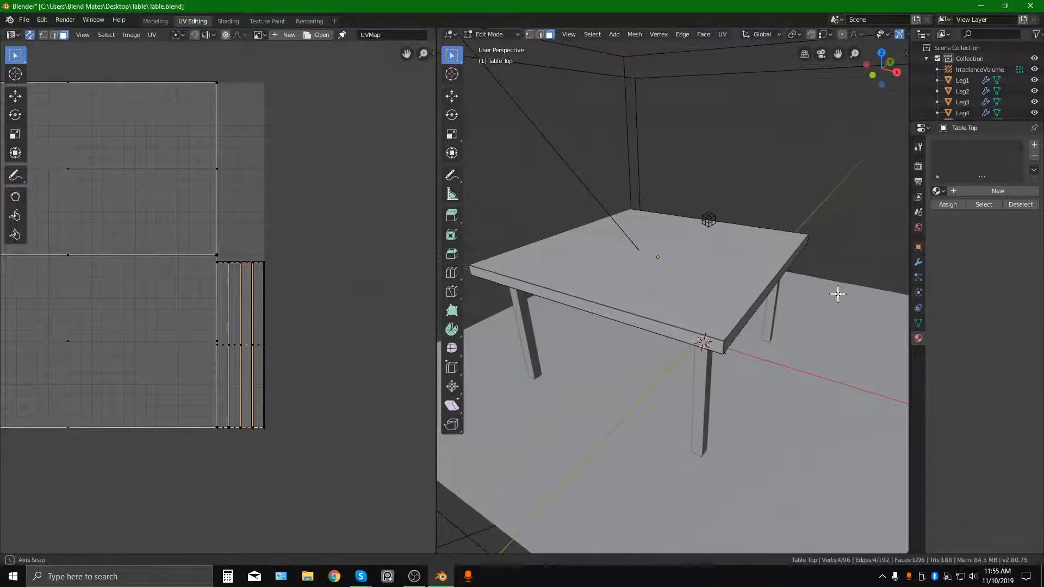
{"action": "key", "text": "a"}
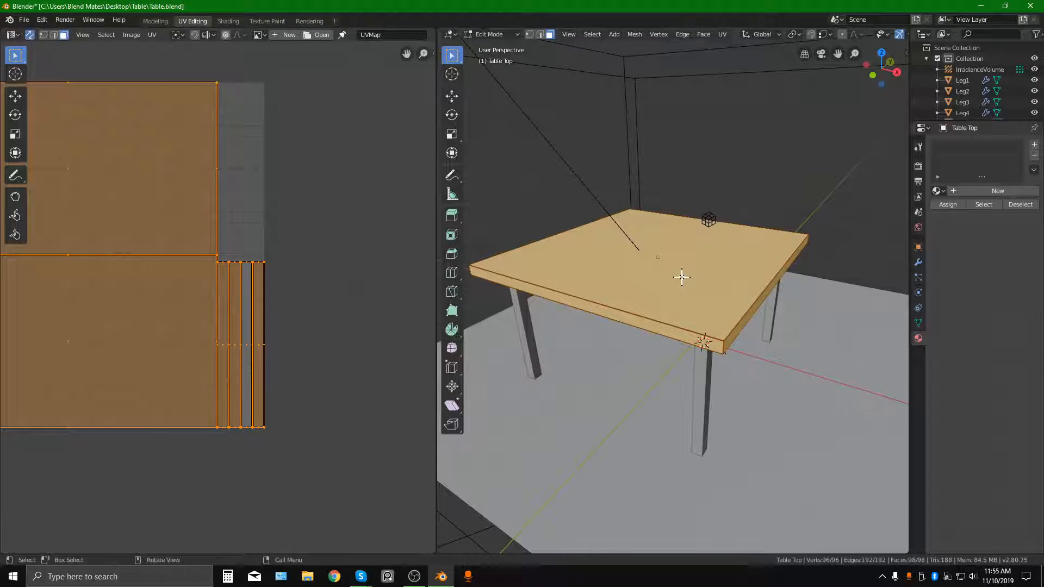
{"action": "key", "text": "u"}
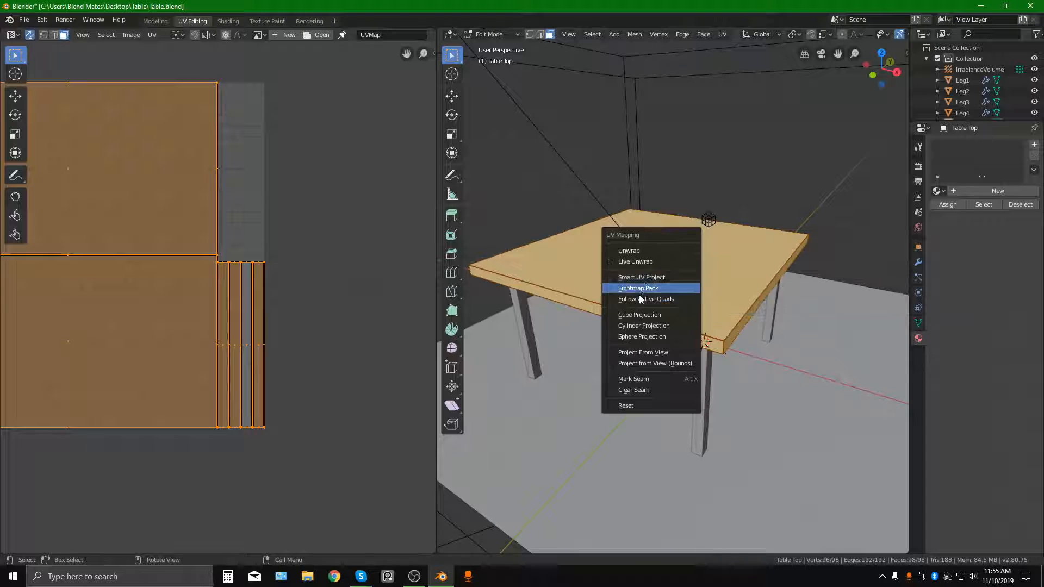
{"action": "left_click", "coordinate": [637, 322]}
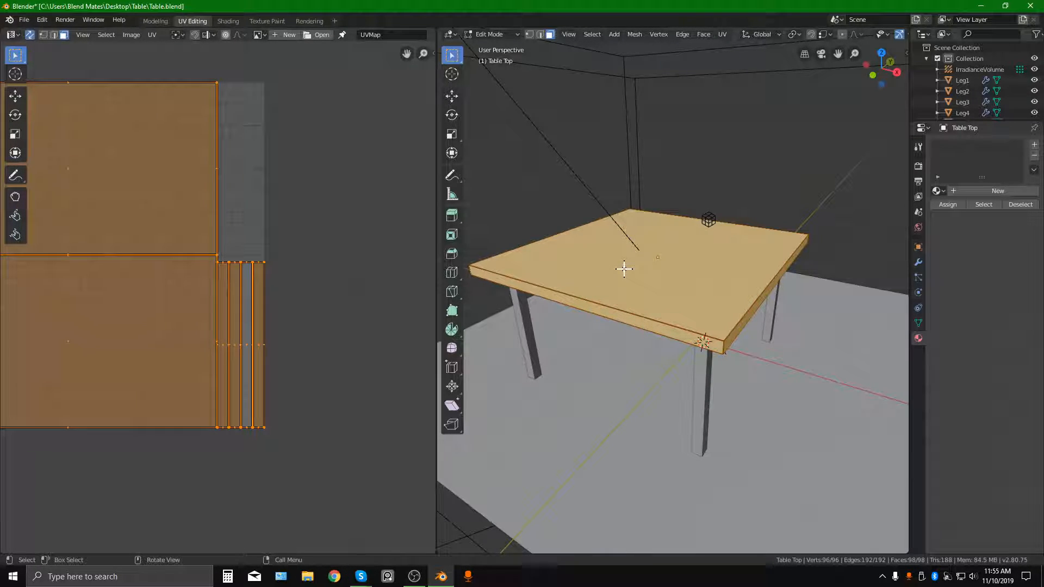
{"action": "key", "text": "u"}
{"action": "left_click", "coordinate": [591, 272]}
{"action": "key", "text": "Tab"}
Select the table leg Leg2 and enter Edit Mode to show its UV layout
{"action": "middle_click_drag", "start_coordinate": [592, 272], "coordinate": [665, 301]}
{"action": "left_click", "coordinate": [645, 289]}
{"action": "key", "text": "Tab"}
{"action": "scroll", "coordinate": [212, 261], "scroll_direction": "down", "scroll_amount": 2}
{"action": "middle_click_drag", "start_coordinate": [171, 277], "coordinate": [252, 287]}
{"action": "scroll", "coordinate": [253, 263], "scroll_direction": "up", "scroll_amount": 3}
{"action": "scroll", "coordinate": [260, 268], "scroll_direction": "down", "scroll_amount": 1}
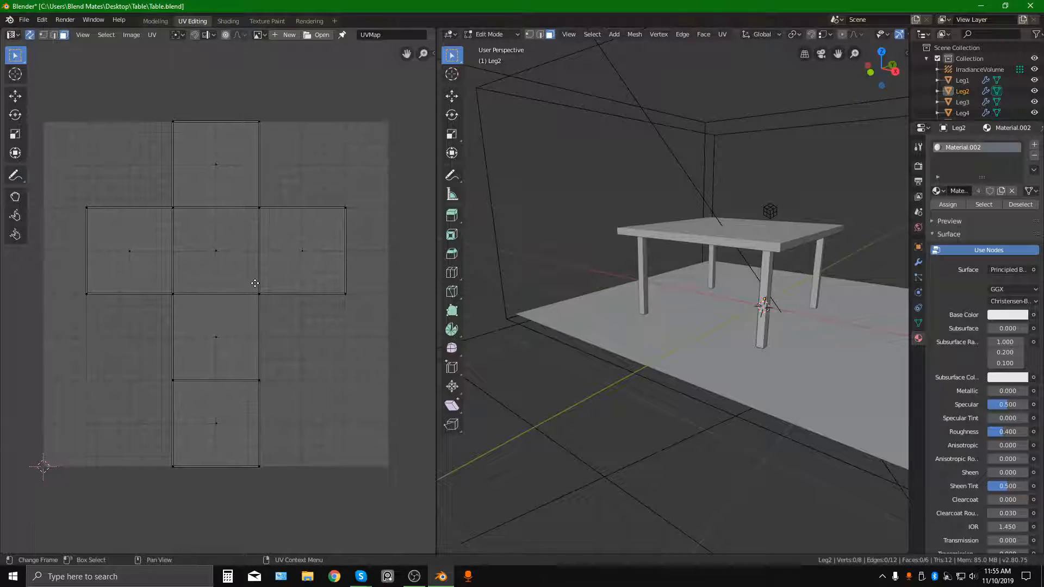
Select a long side face of Leg2 to check its shape in the UV layout
{"action": "middle_click_drag", "start_coordinate": [767, 331], "coordinate": [716, 332]}
{"action": "scroll", "coordinate": [707, 299], "scroll_direction": "up", "scroll_amount": 4}
{"action": "middle_click_drag", "start_coordinate": [672, 264], "coordinate": [585, 177]}
{"action": "left_click", "coordinate": [715, 247]}
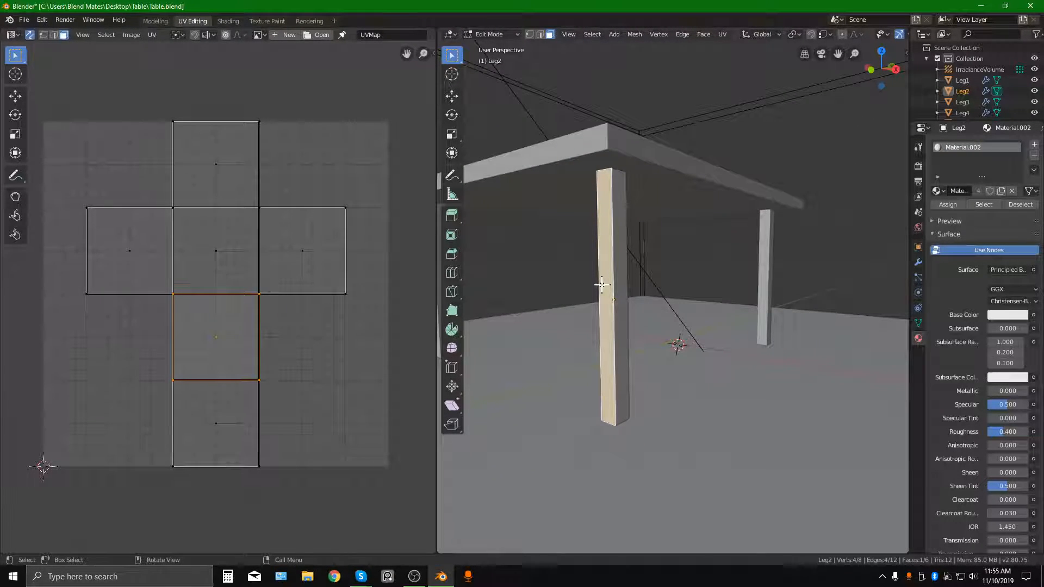
Select the entire Leg2 mesh and unwrap it with Cube Projection
{"action": "key", "text": "a"}
{"action": "key", "text": "u"}
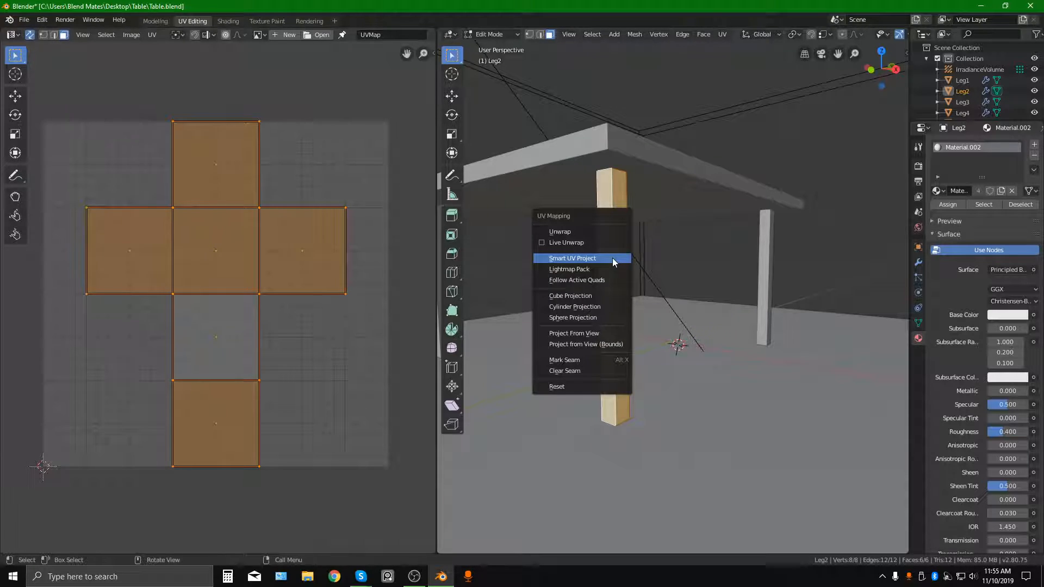
{"action": "left_click", "coordinate": [592, 295]}
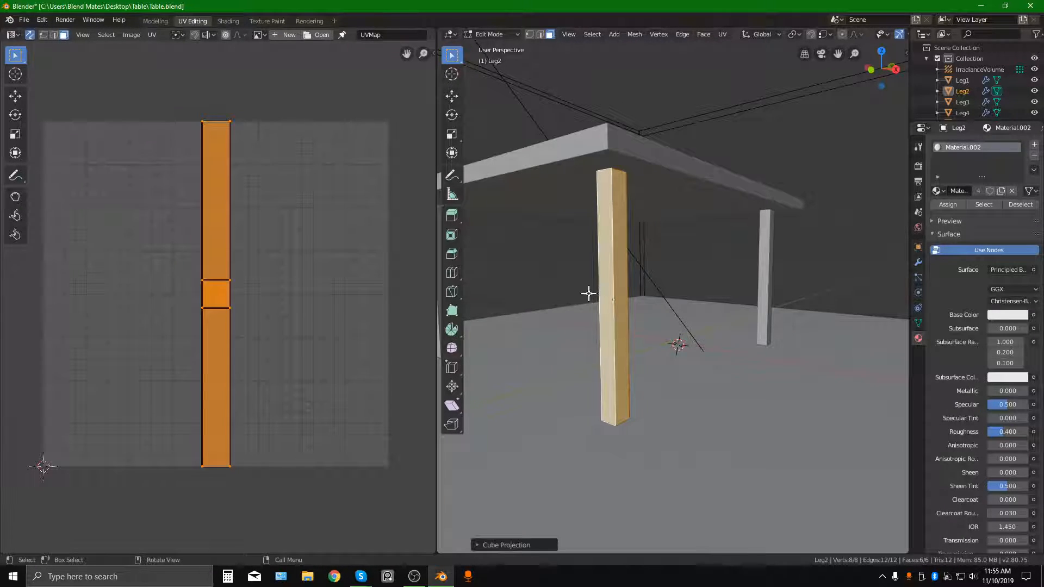
Select one long side face of Leg2 and move its UV strip left along the X axis, clear of the stack
{"action": "key", "text": "alt+a"}
{"action": "left_click_drag", "start_coordinate": [172, 95], "coordinate": [268, 285]}
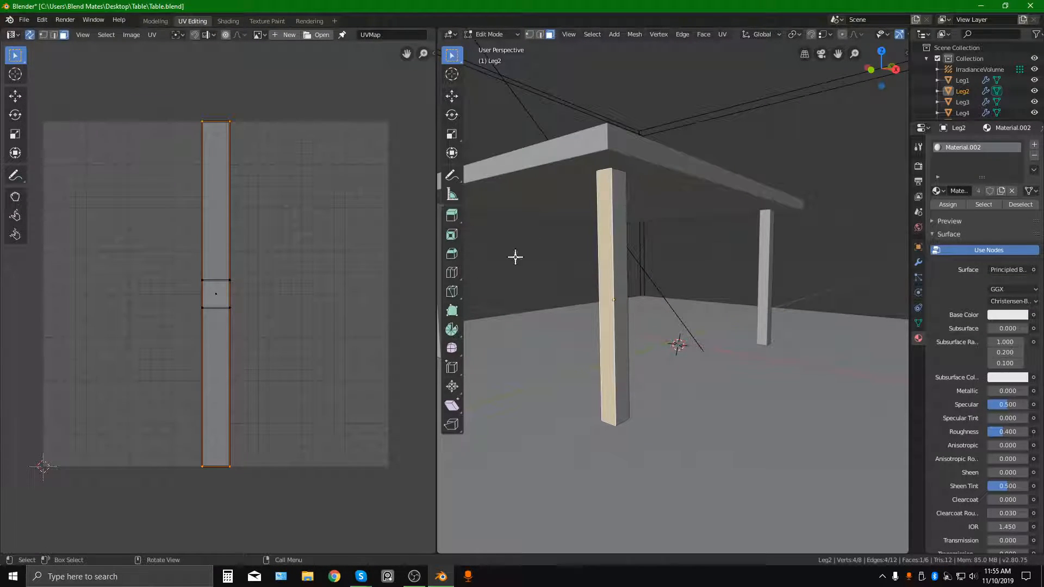
{"action": "key", "text": "g"}
{"action": "key", "text": "x"}
{"action": "left_click", "coordinate": [213, 297]}
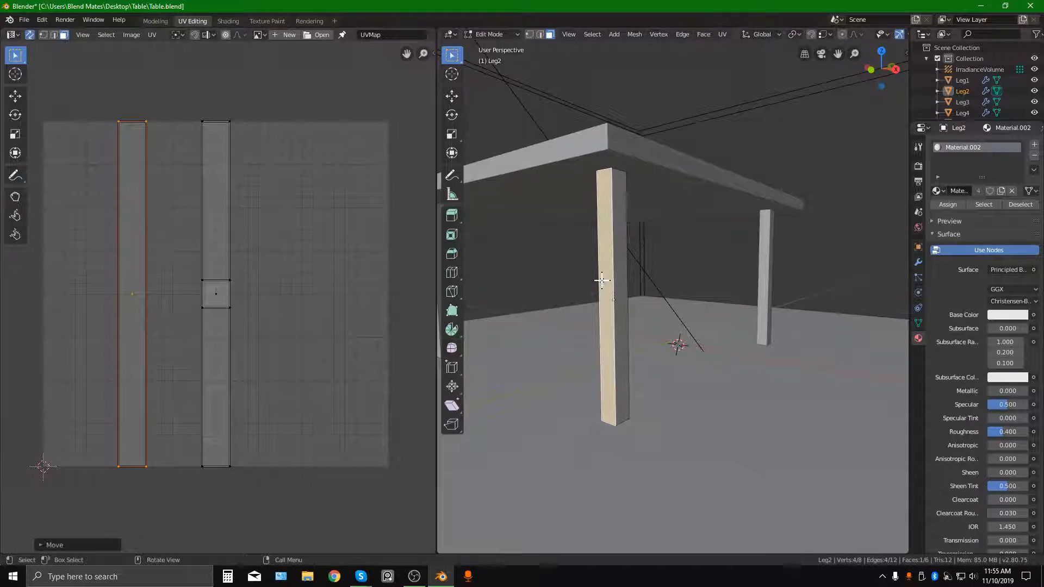
Select the adjacent long side face of Leg2 and move its UV strip about 0.2 along the positive X axis
{"action": "left_click", "coordinate": [618, 264]}
{"action": "key", "text": "g"}
{"action": "key", "text": "x"}
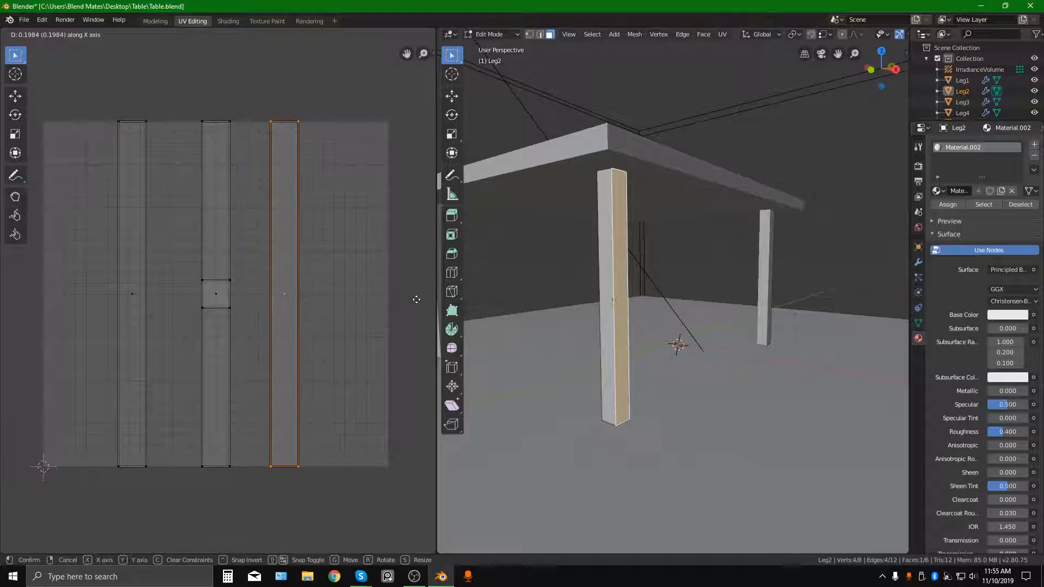
{"action": "left_click", "coordinate": [415, 298]}
{"action": "key", "text": "alt+a"}
{"action": "middle_click_drag", "start_coordinate": [629, 259], "coordinate": [653, 281]}
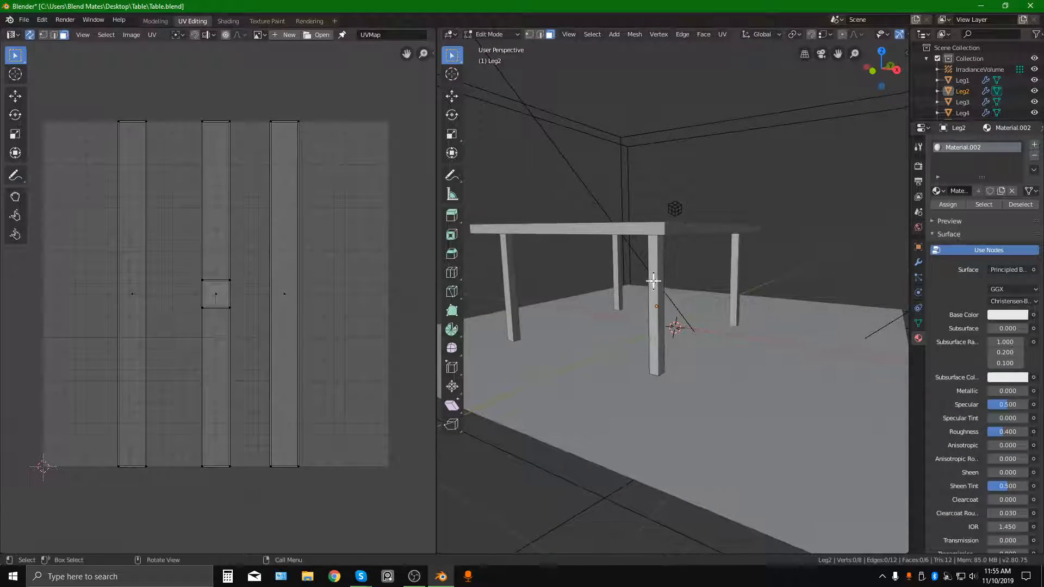
Select all of Leg2's UV islands and unwrap the leg again with Smart UV Project at its default settings
{"action": "left_click_drag", "start_coordinate": [94, 106], "coordinate": [354, 489]}
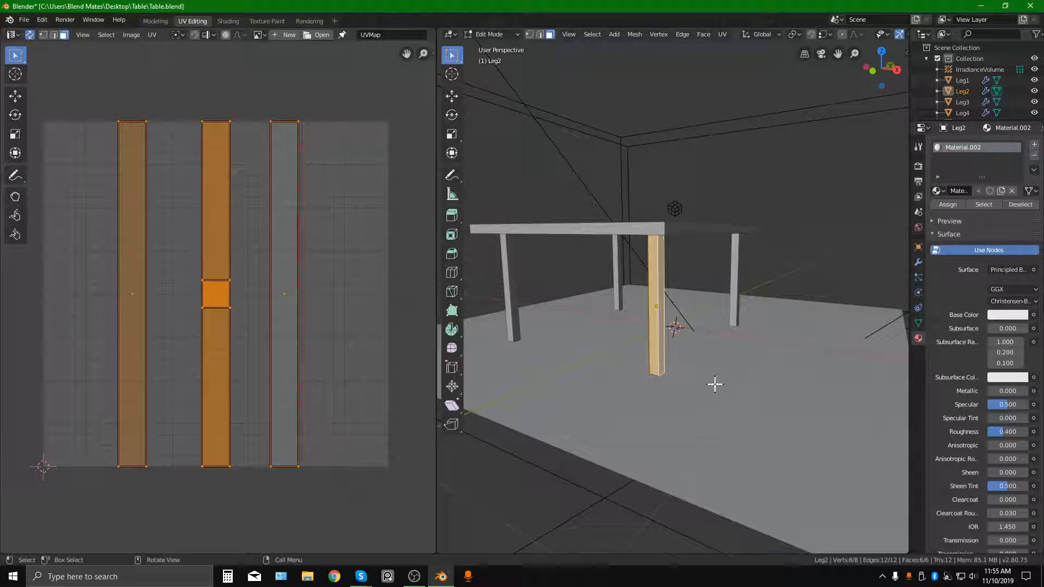
{"action": "key", "text": "u"}
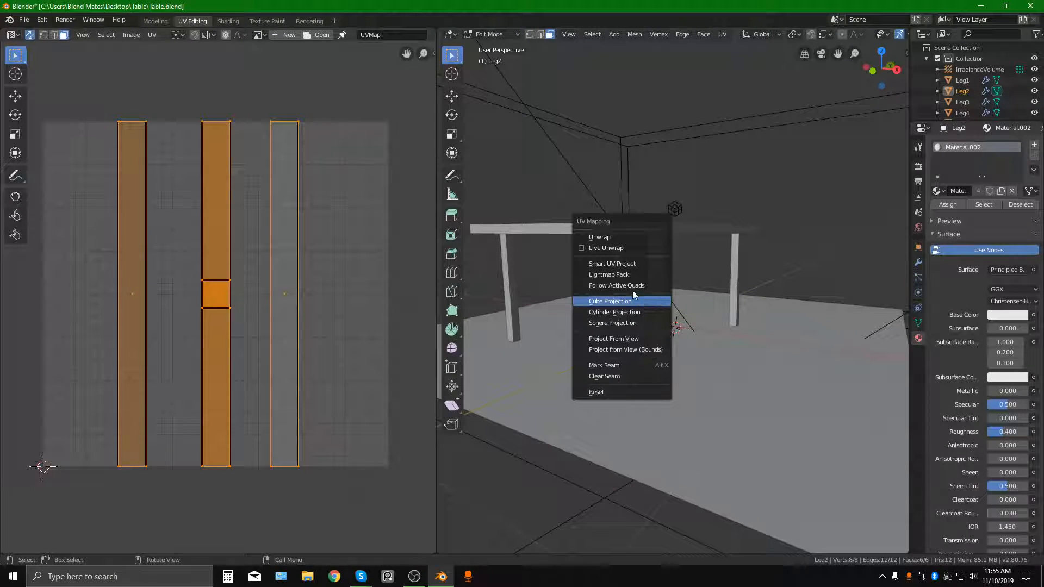
{"action": "left_click", "coordinate": [622, 265]}
{"action": "left_click", "coordinate": [620, 343]}
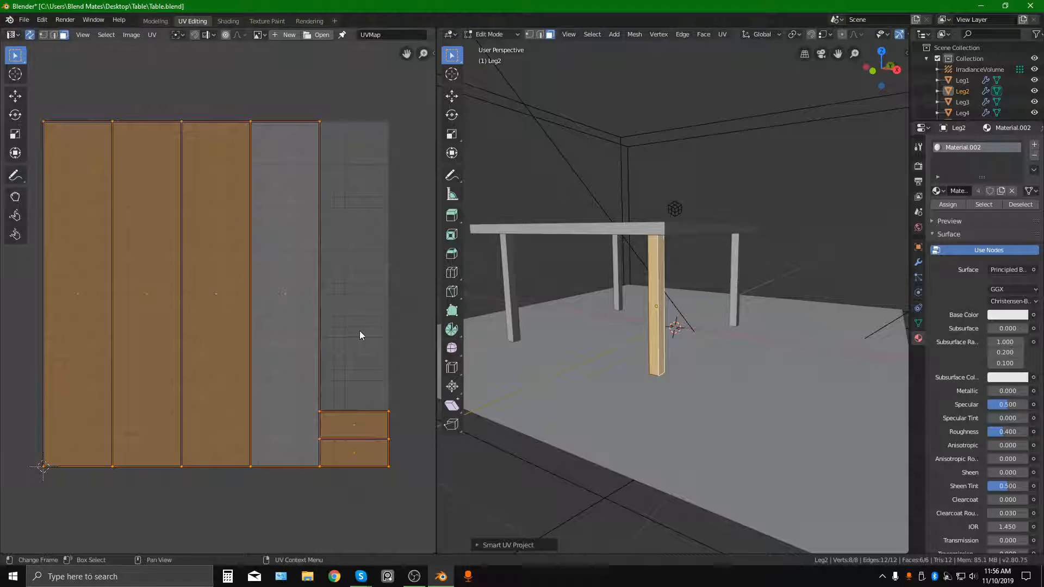
{"action": "scroll", "coordinate": [353, 330], "scroll_direction": "down", "scroll_amount": 1}
{"action": "left_click", "coordinate": [347, 328]}
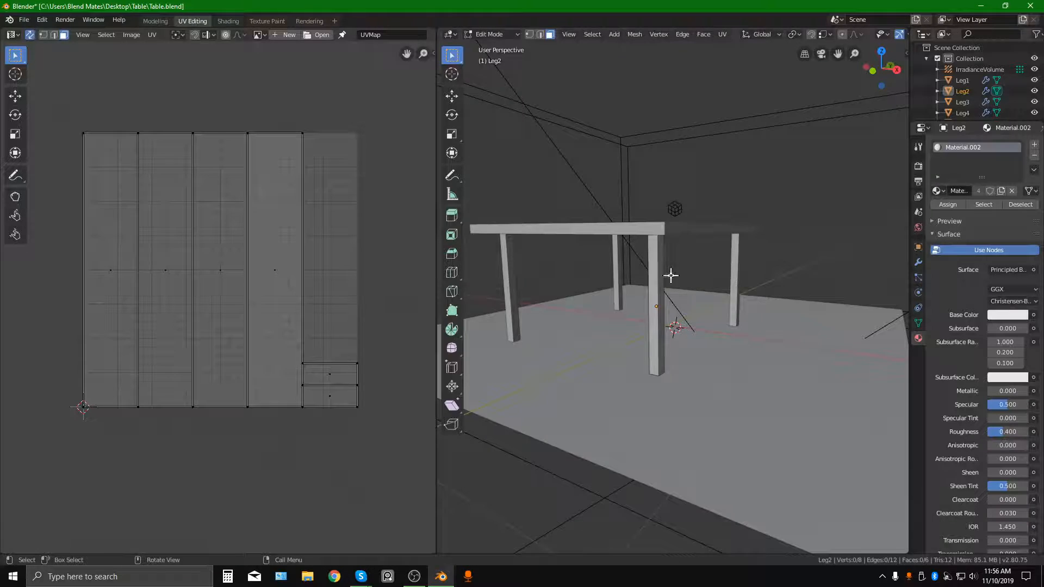
Isolate Leg2 in local view and return to Edit Mode
{"action": "scroll", "coordinate": [669, 270], "scroll_direction": "up", "scroll_amount": 5}
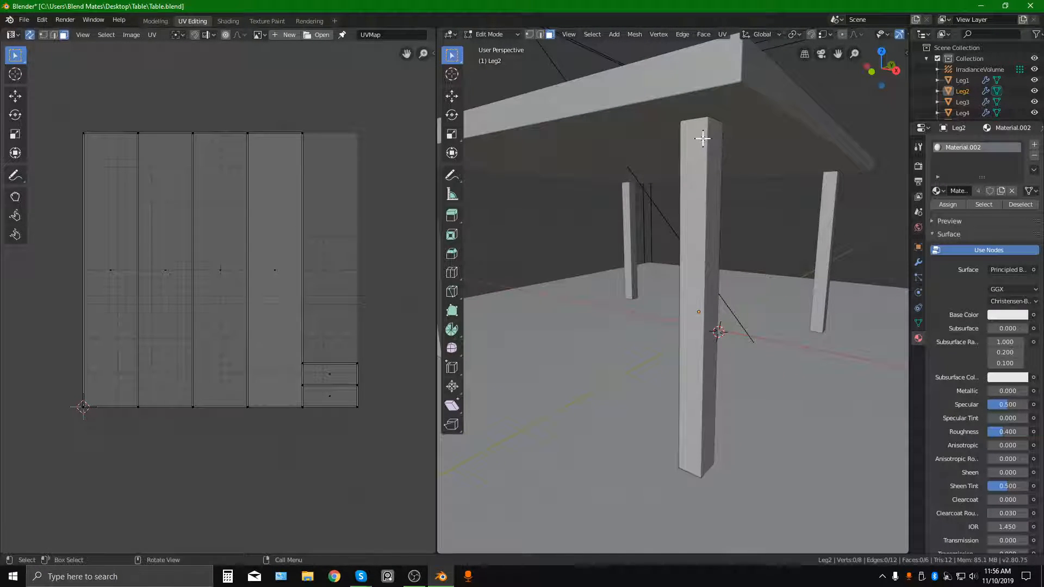
{"action": "middle_click_drag", "start_coordinate": [703, 138], "coordinate": [687, 156]}
{"action": "key", "text": "Tab"}
{"action": "key", "text": "KP_Divide"}
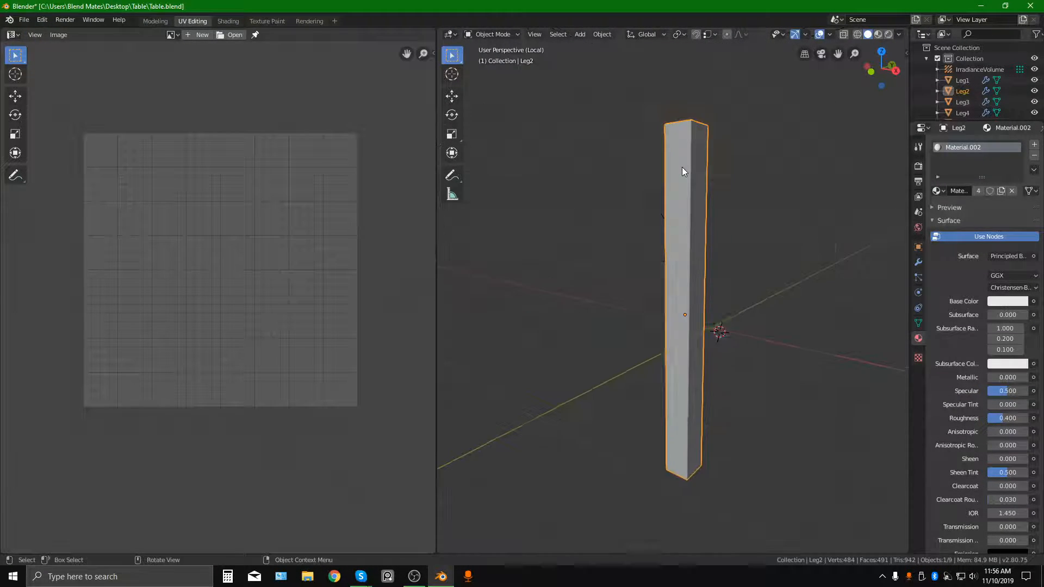
{"action": "key", "text": "Tab"}
Select Leg2's end and side faces one by one to check which UV island each of them uses
{"action": "left_click", "coordinate": [672, 121]}
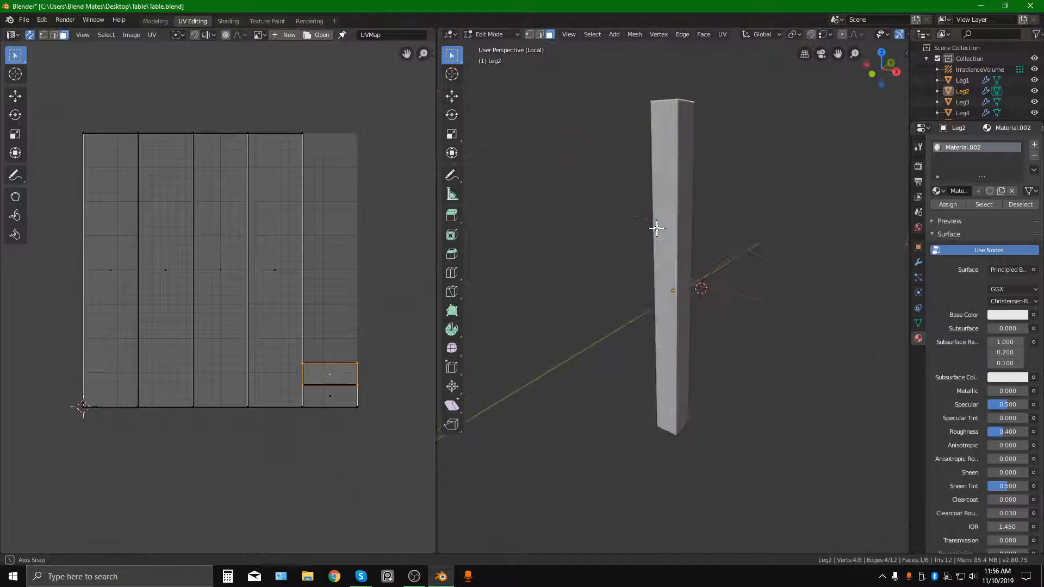
{"action": "middle_click_drag", "start_coordinate": [657, 230], "coordinate": [664, 370]}
{"action": "left_click", "coordinate": [669, 467]}
{"action": "middle_click_drag", "start_coordinate": [668, 435], "coordinate": [665, 382]}
{"action": "left_click", "coordinate": [666, 383]}
{"action": "left_click", "coordinate": [685, 377]}
{"action": "middle_click_drag", "start_coordinate": [750, 380], "coordinate": [671, 373]}
{"action": "left_click", "coordinate": [688, 347]}
{"action": "middle_click_drag", "start_coordinate": [750, 335], "coordinate": [680, 307]}
{"action": "left_click", "coordinate": [679, 307]}
{"action": "left_click_drag", "start_coordinate": [55, 99], "coordinate": [409, 451]}
{"action": "key", "text": "alt+a"}
{"action": "middle_click_drag", "start_coordinate": [309, 337], "coordinate": [326, 305]}
{"action": "scroll", "coordinate": [616, 340], "scroll_direction": "down", "scroll_amount": 1}
Leave Edit Mode and local view to bring back the whole table, with Leg2 deselected
{"action": "key", "text": "Tab"}
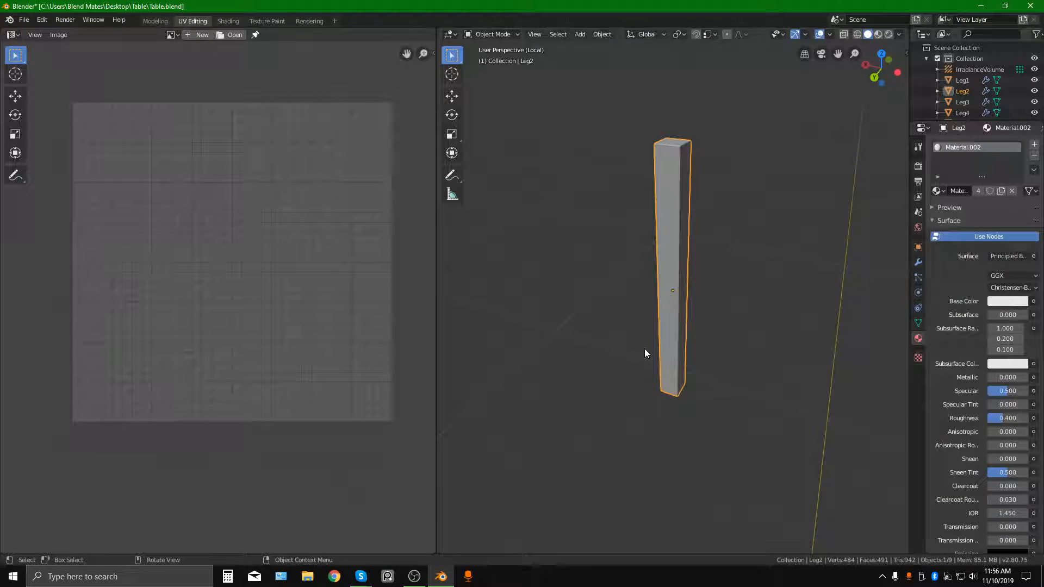
{"action": "key", "text": "slash"}
{"action": "scroll", "coordinate": [645, 349], "scroll_direction": "down", "scroll_amount": 4}
{"action": "middle_click_drag", "start_coordinate": [641, 351], "coordinate": [628, 361]}
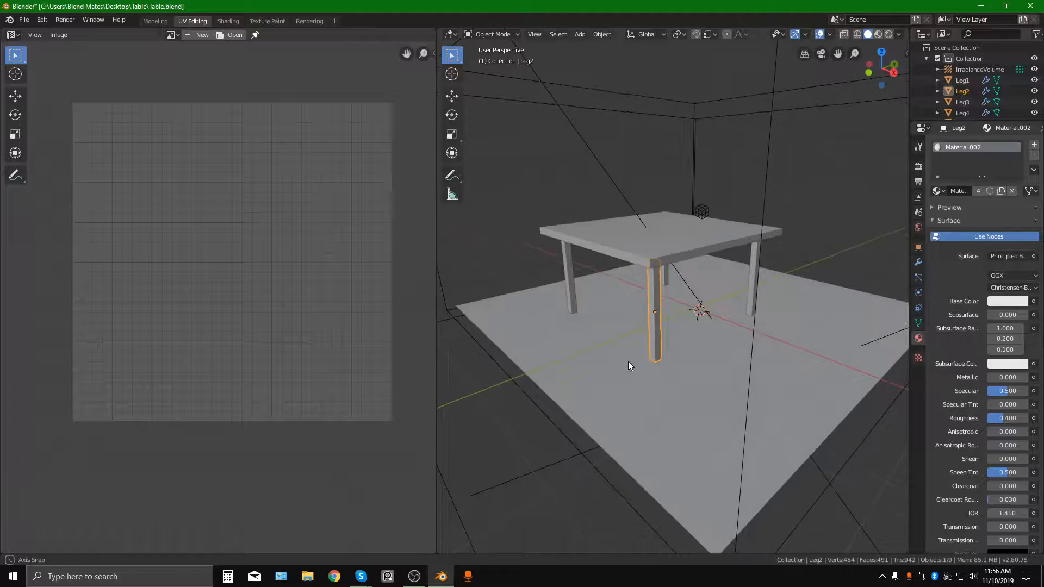
{"action": "middle_click_drag", "start_coordinate": [788, 263], "coordinate": [738, 333]}
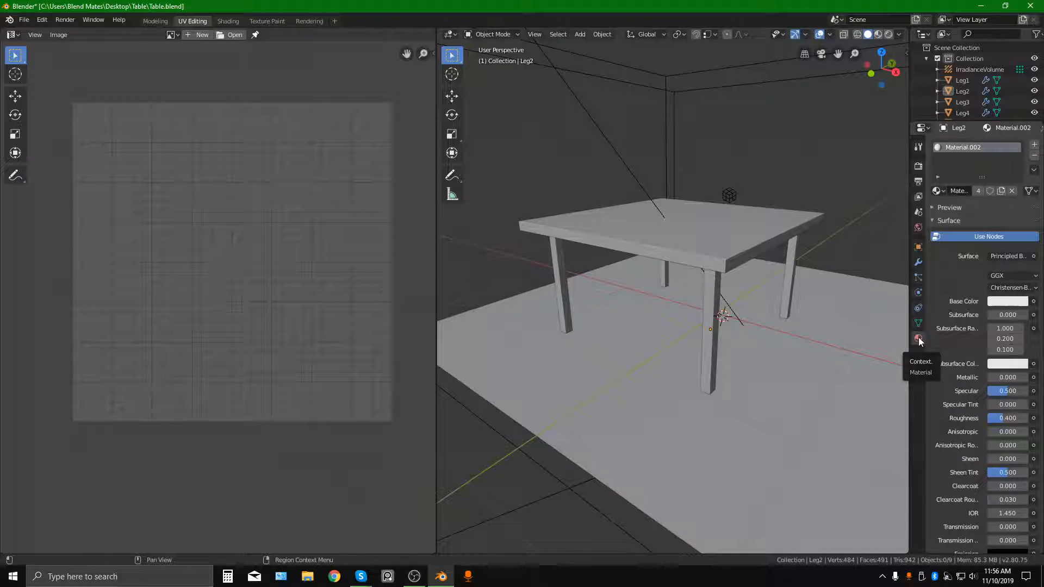
Connect an Image Texture to the Base Color of Material.002 and load Wood_Texture.jpg from the Desktop folder
{"action": "mouse_move", "coordinate": [723, 326]}
{"action": "middle_mouse_down"}
{"action": "mouse_move", "coordinate": [699, 328]}
{"action": "mouse_move", "coordinate": [711, 330]}
{"action": "middle_mouse_up"}
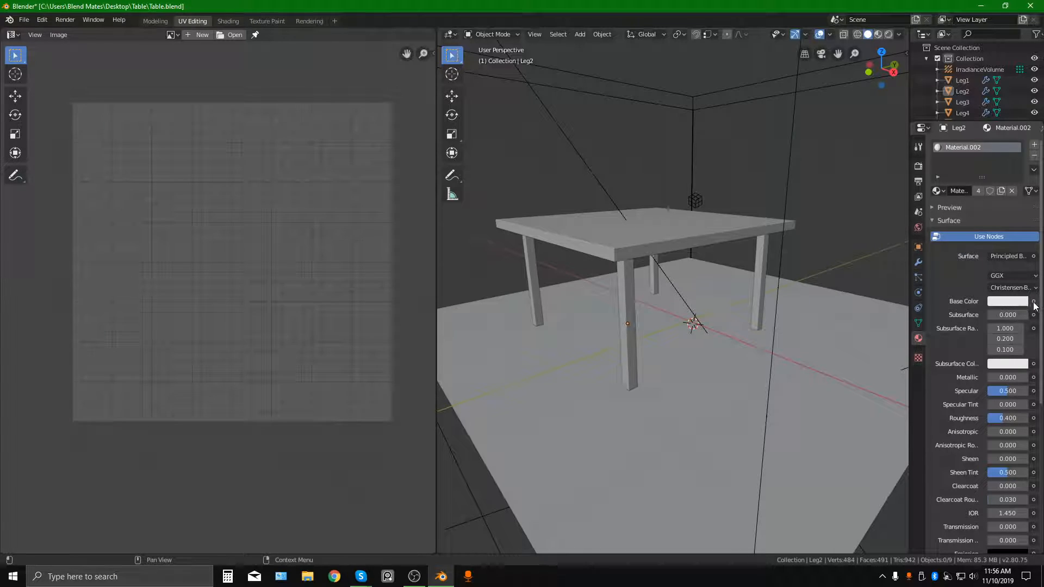
{"action": "left_click", "coordinate": [1034, 302]}
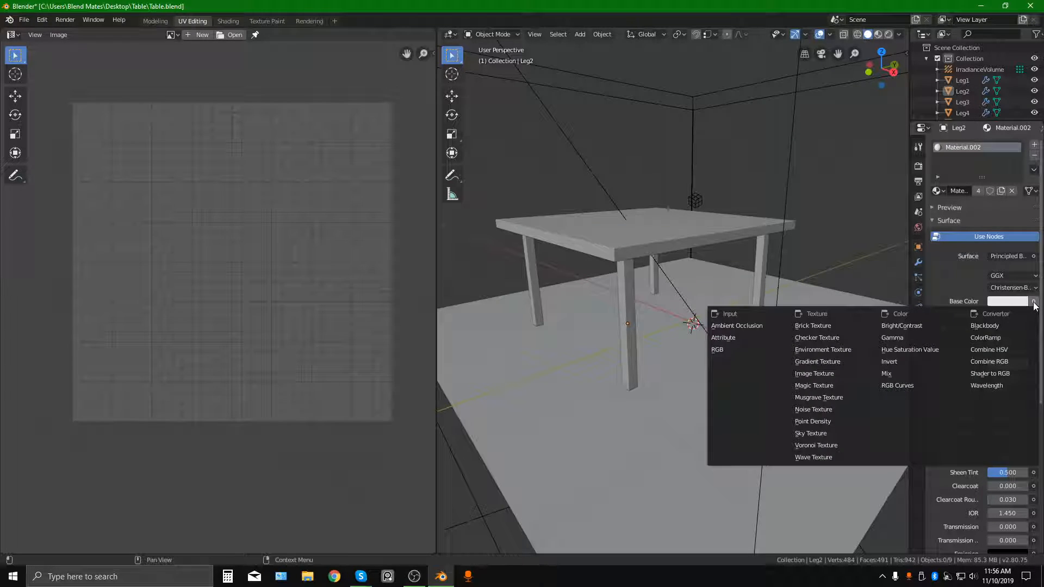
{"action": "left_click", "coordinate": [813, 374]}
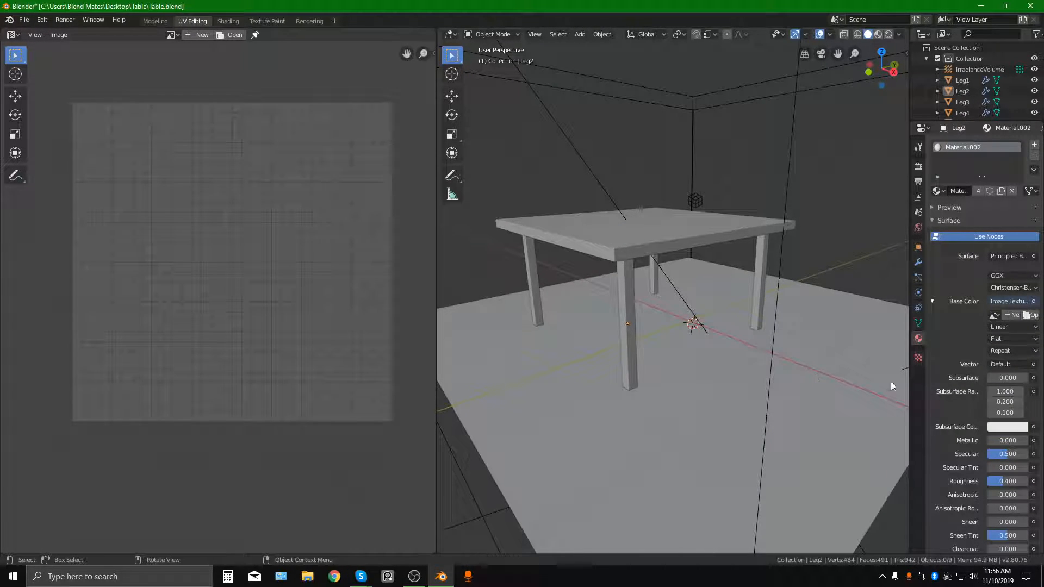
{"action": "left_click", "coordinate": [1027, 316]}
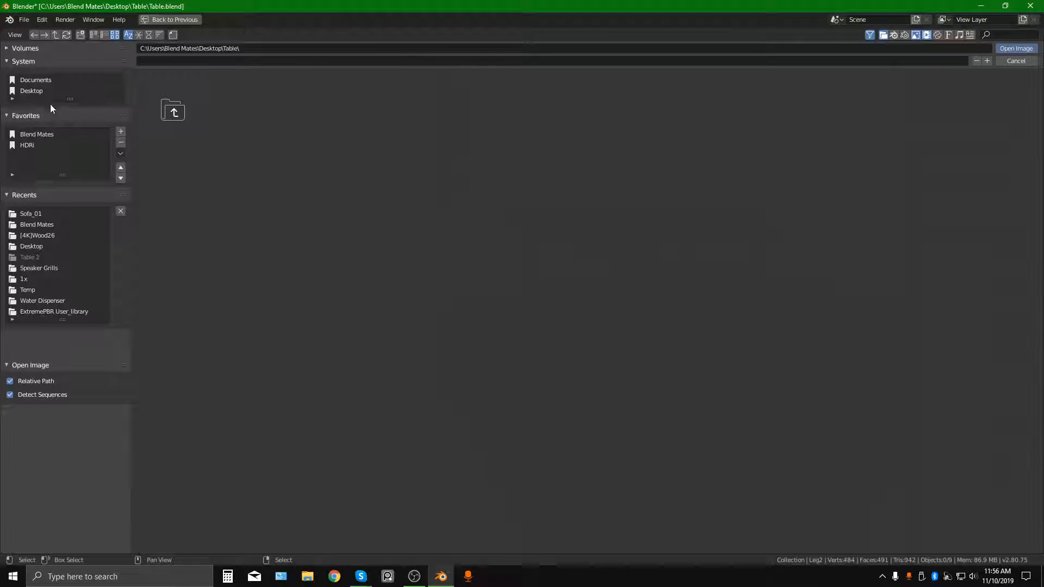
{"action": "left_click", "coordinate": [32, 91]}
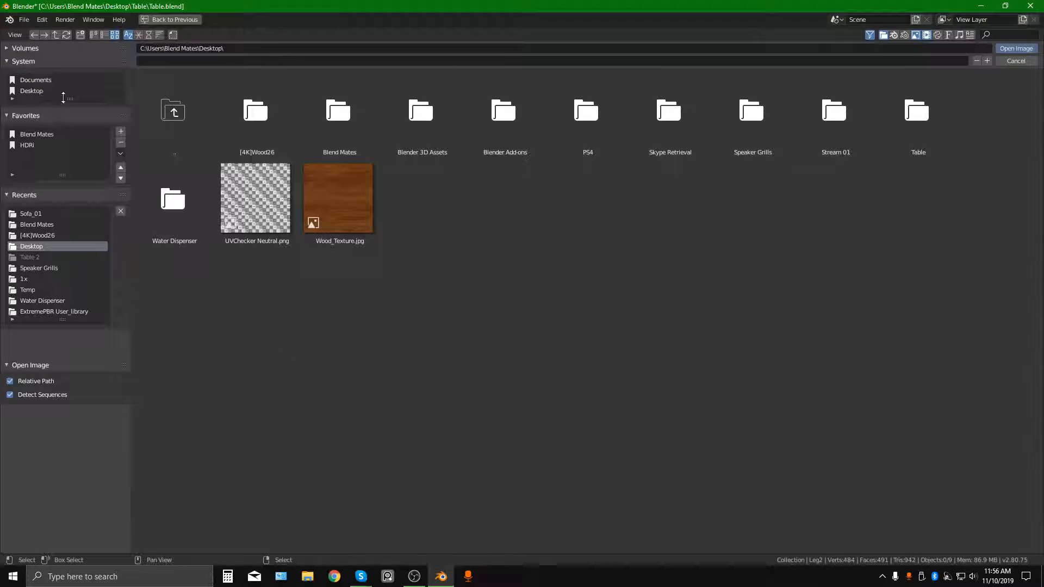
{"action": "double_click", "coordinate": [330, 208]}
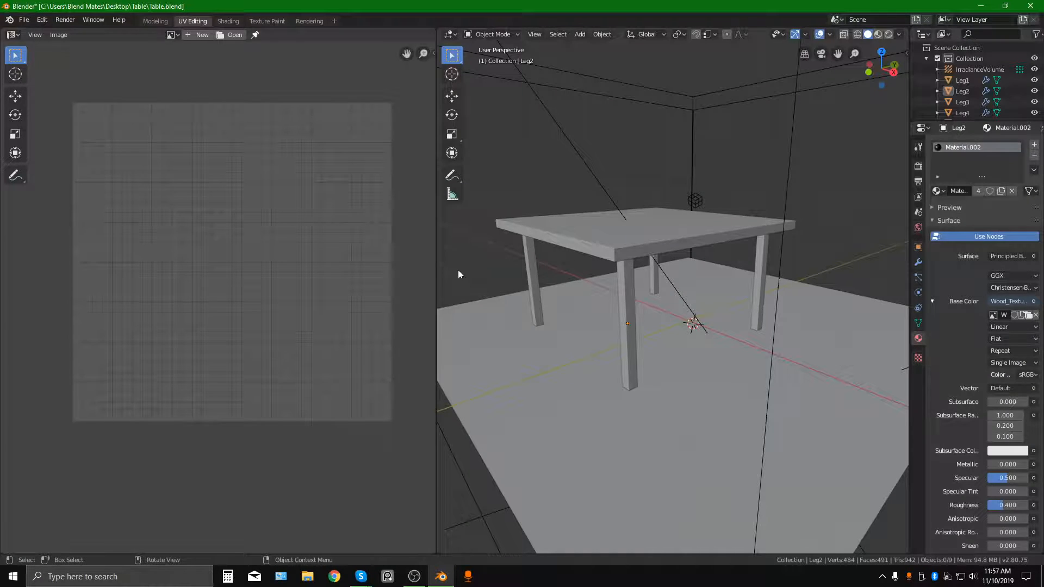
Check the materials of the Table Top and Leg2, and switch the viewport to Rendered shading
{"action": "middle_click_drag", "start_coordinate": [693, 274], "coordinate": [637, 315]}
{"action": "left_click", "coordinate": [687, 245]}
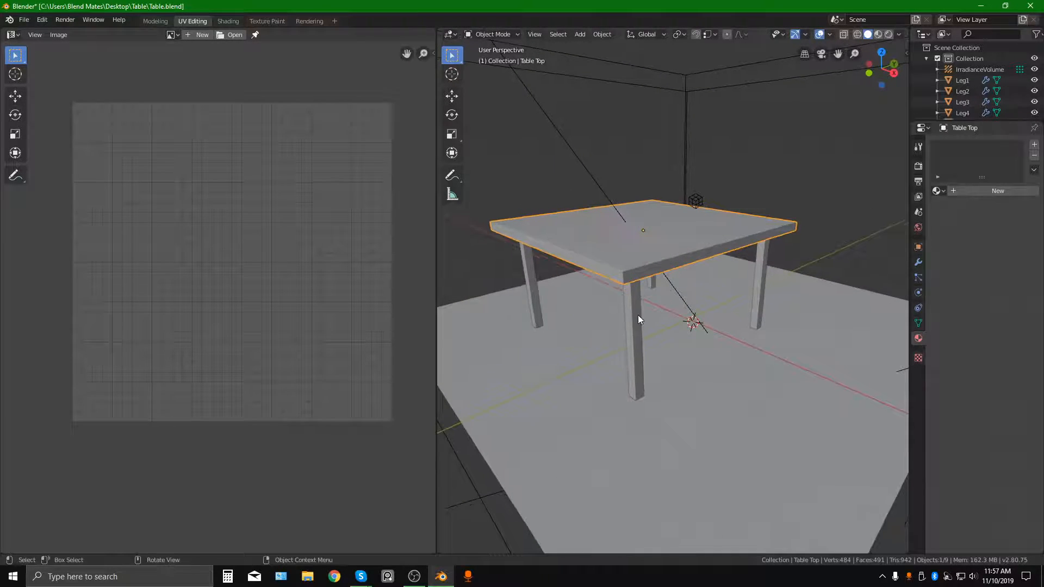
{"action": "left_click", "coordinate": [638, 315]}
{"action": "middle_click_drag", "start_coordinate": [756, 342], "coordinate": [737, 350]}
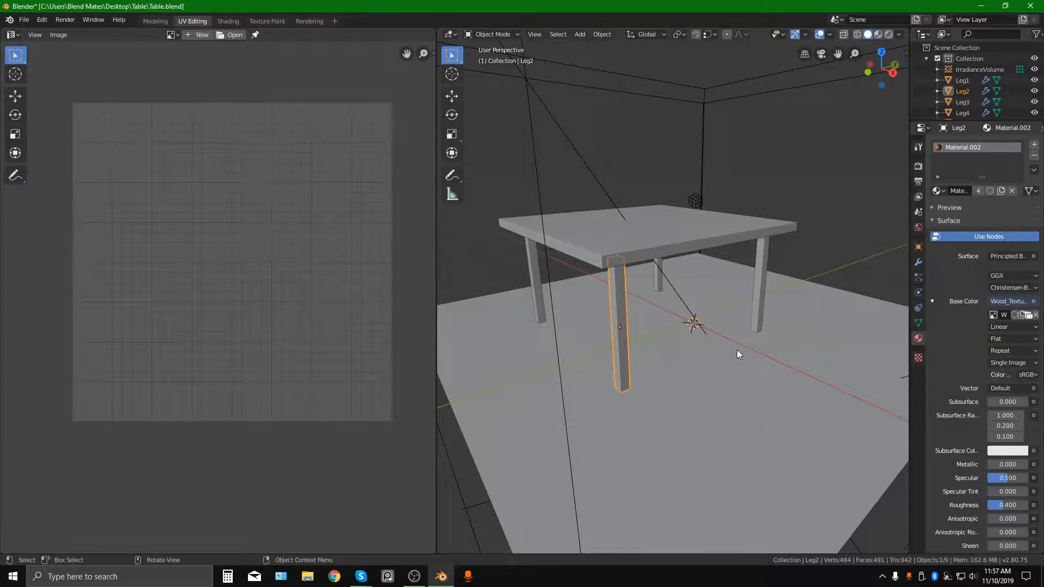
{"action": "key", "text": "z"}
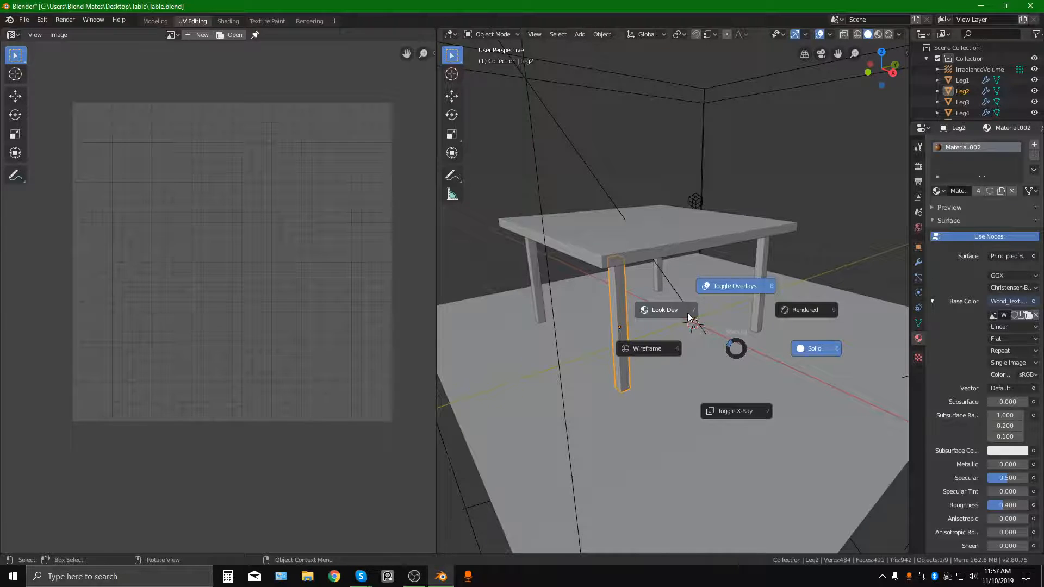
{"action": "left_click", "coordinate": [795, 310]}
Examine the wood texture on Leg2 up close and on the table as a whole
{"action": "mouse_move", "coordinate": [625, 326]}
{"action": "middle_mouse_down"}
{"action": "mouse_move", "coordinate": [650, 327]}
{"action": "mouse_move", "coordinate": [641, 292]}
{"action": "mouse_move", "coordinate": [663, 342]}
{"action": "mouse_move", "coordinate": [609, 328]}
{"action": "mouse_move", "coordinate": [629, 240]}
{"action": "mouse_move", "coordinate": [635, 298]}
{"action": "middle_mouse_up"}
{"action": "scroll", "coordinate": [826, 251], "scroll_direction": "up", "scroll_amount": 1}
{"action": "left_click", "coordinate": [822, 249]}
{"action": "scroll", "coordinate": [643, 291], "scroll_direction": "up", "scroll_amount": 3}
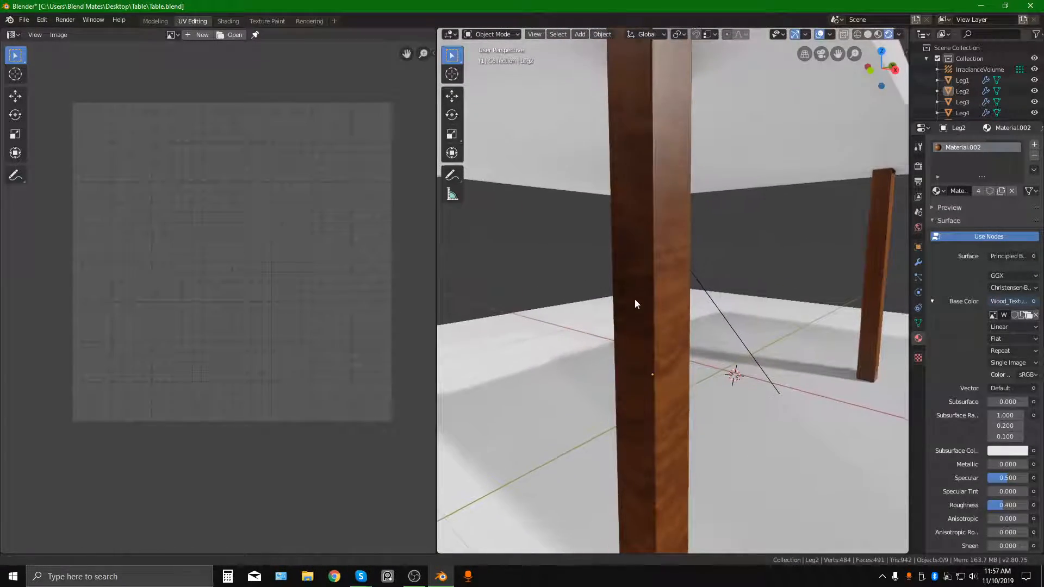
{"action": "scroll", "coordinate": [647, 309], "scroll_direction": "down", "scroll_amount": 2}
{"action": "scroll", "coordinate": [647, 309], "scroll_direction": "up", "scroll_amount": 6}
{"action": "middle_click_drag", "start_coordinate": [671, 345], "coordinate": [625, 337], "text": "shift"}
{"action": "left_click", "coordinate": [631, 337]}
{"action": "scroll", "coordinate": [632, 337], "scroll_direction": "down", "scroll_amount": 5}
{"action": "scroll", "coordinate": [614, 332], "scroll_direction": "up", "scroll_amount": 5}
{"action": "scroll", "coordinate": [710, 296], "scroll_direction": "down", "scroll_amount": 7}
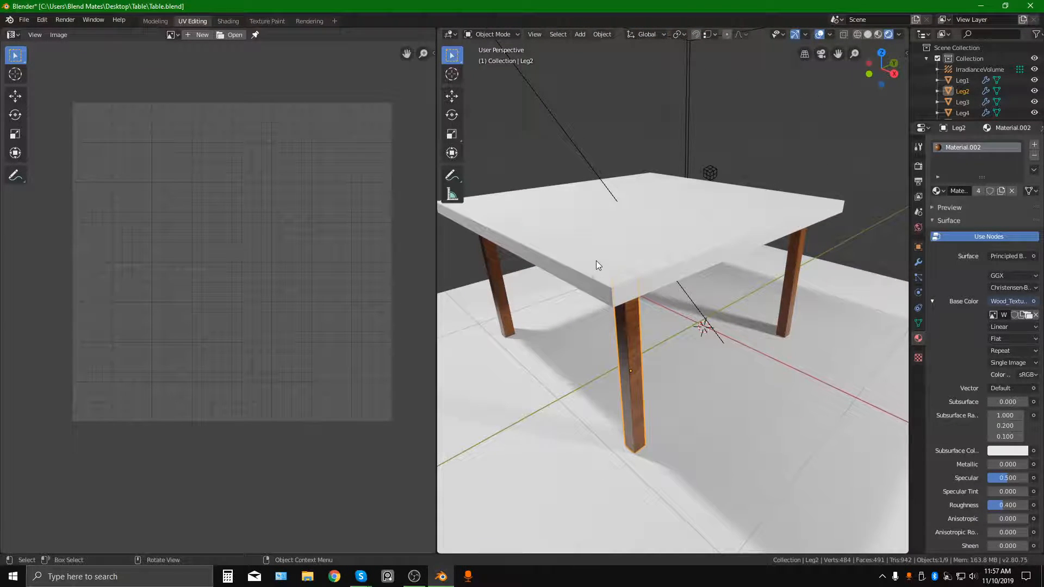
Assign the existing Material.002 to the Table Top and look over the tabletop
{"action": "left_click", "coordinate": [626, 298]}
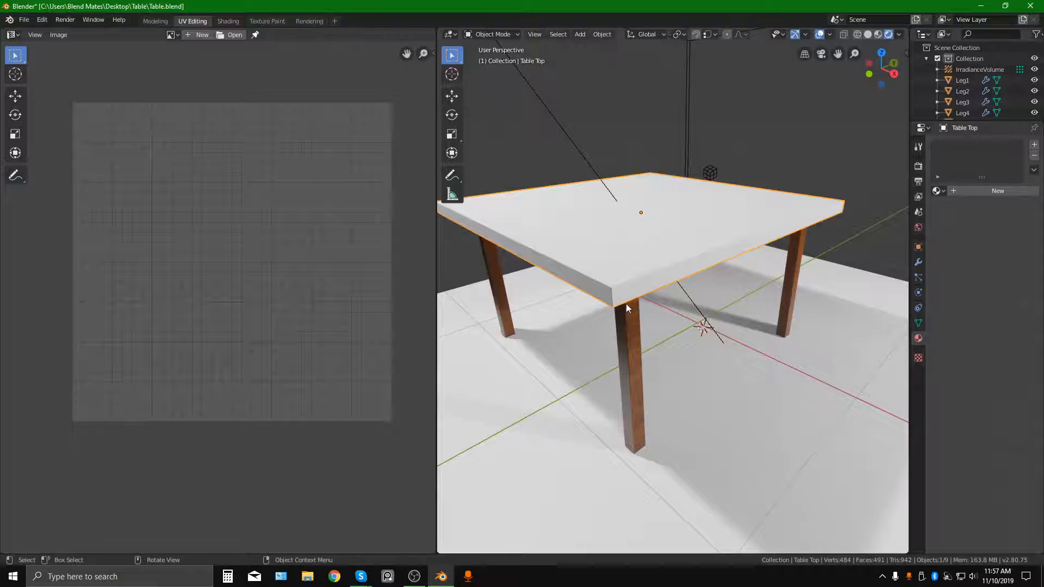
{"action": "middle_click_drag", "start_coordinate": [626, 304], "coordinate": [638, 293]}
{"action": "left_click", "coordinate": [939, 191]}
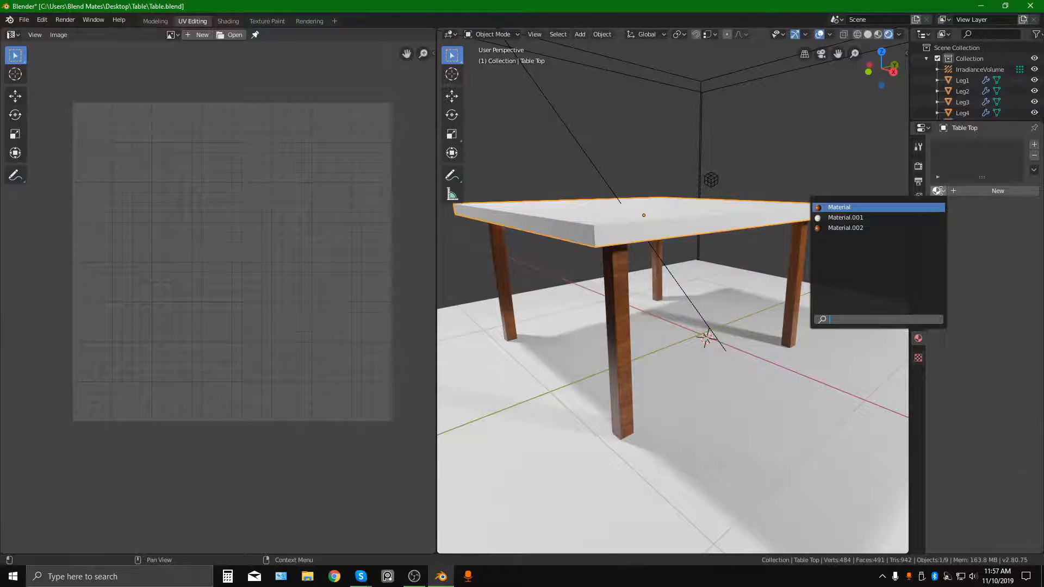
{"action": "left_click", "coordinate": [863, 229]}
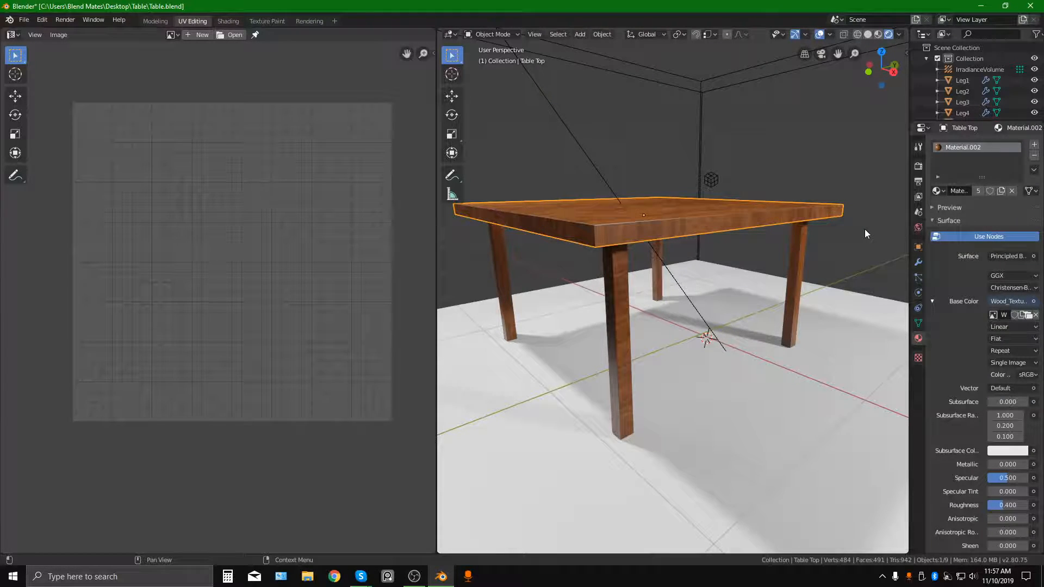
{"action": "left_click", "coordinate": [942, 191]}
{"action": "left_click", "coordinate": [941, 192]}
{"action": "mouse_move", "coordinate": [734, 245]}
{"action": "middle_mouse_down"}
{"action": "mouse_move", "coordinate": [606, 253]}
{"action": "mouse_move", "coordinate": [714, 251]}
{"action": "mouse_move", "coordinate": [674, 240]}
{"action": "mouse_move", "coordinate": [606, 281]}
{"action": "mouse_move", "coordinate": [747, 251]}
{"action": "middle_mouse_up"}
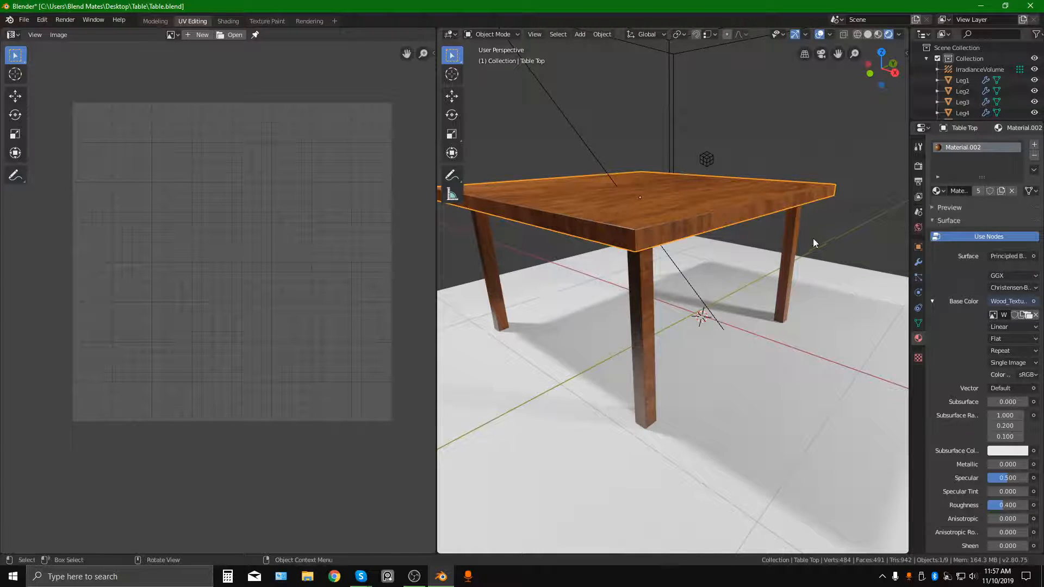
Enter Edit Mode on the Table Top and select its large upper face to show the matching UV island
{"action": "left_click", "coordinate": [790, 248]}
{"action": "middle_click_drag", "start_coordinate": [710, 239], "coordinate": [674, 246]}
{"action": "left_click", "coordinate": [639, 308]}
{"action": "middle_click_drag", "start_coordinate": [638, 308], "coordinate": [673, 266]}
{"action": "key", "text": "Tab"}
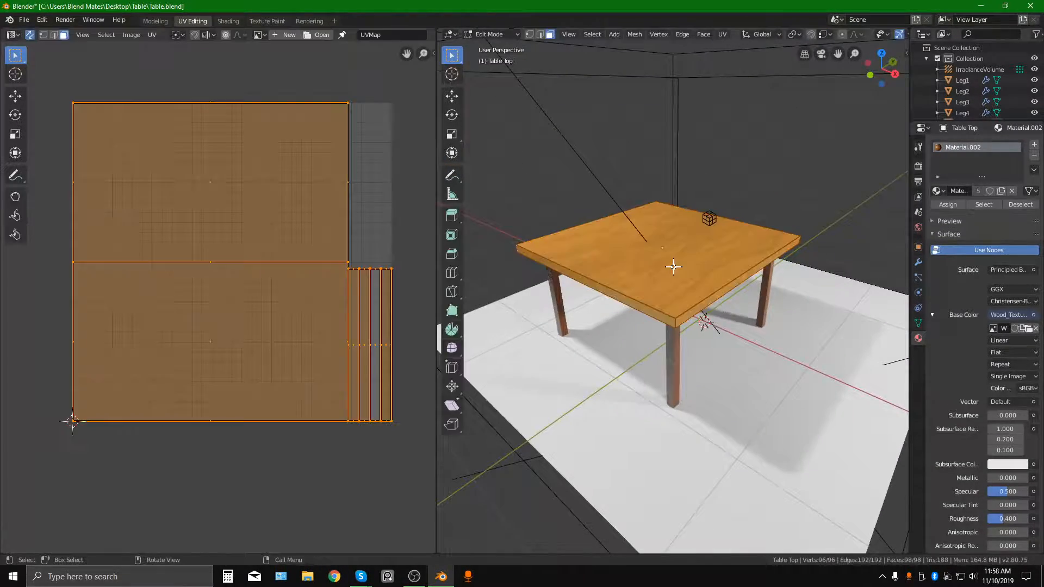
{"action": "left_click", "coordinate": [651, 309]}
{"action": "middle_click_drag", "start_coordinate": [651, 309], "coordinate": [658, 337]}
{"action": "scroll", "coordinate": [377, 290], "scroll_direction": "down", "scroll_amount": 1}
{"action": "middle_click_drag", "start_coordinate": [365, 289], "coordinate": [351, 270]}
{"action": "scroll", "coordinate": [641, 277], "scroll_direction": "up", "scroll_amount": 1}
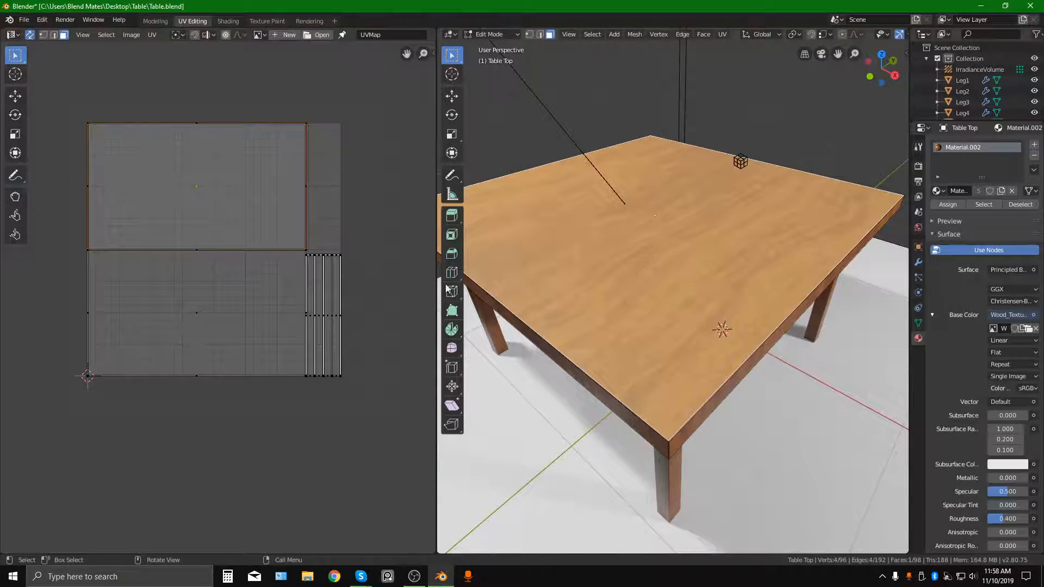
Select the upper face's UV island and try rotating it to preview a different wood grain direction
{"action": "left_click", "coordinate": [216, 259]}
{"action": "left_click", "coordinate": [194, 205]}
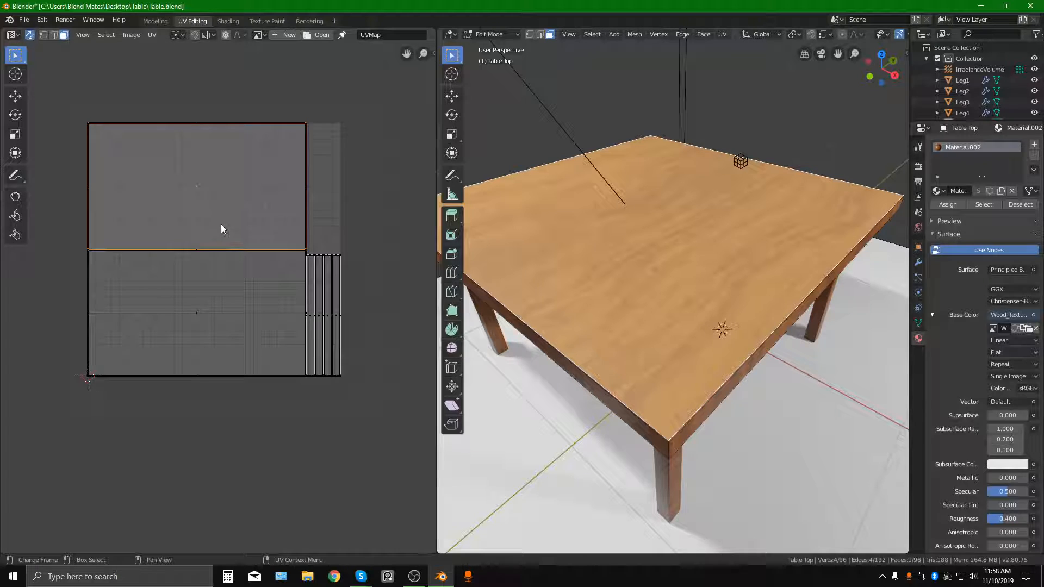
{"action": "scroll", "coordinate": [222, 225], "scroll_direction": "down", "scroll_amount": 1}
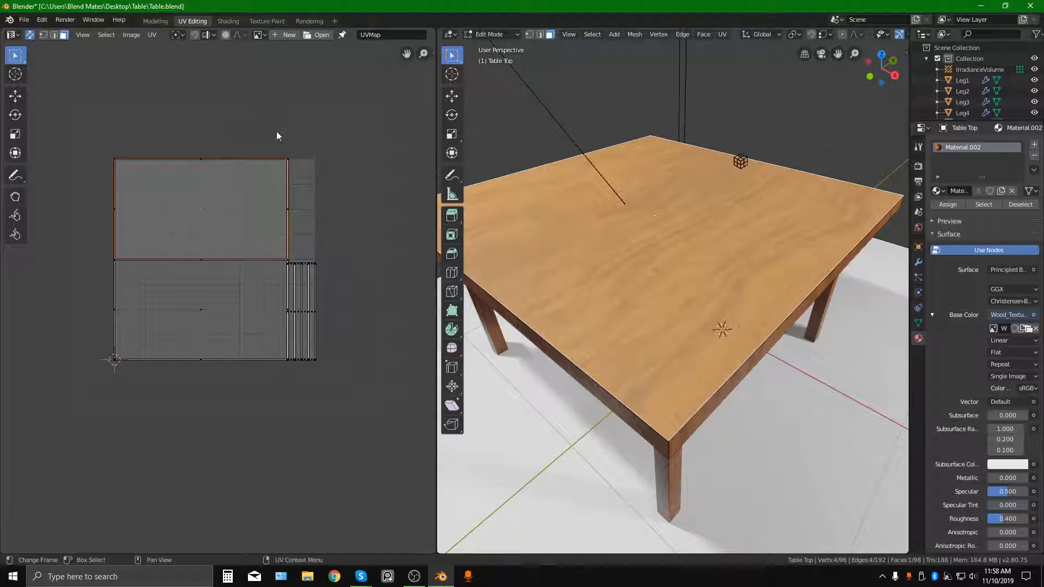
{"action": "key", "text": "r"}
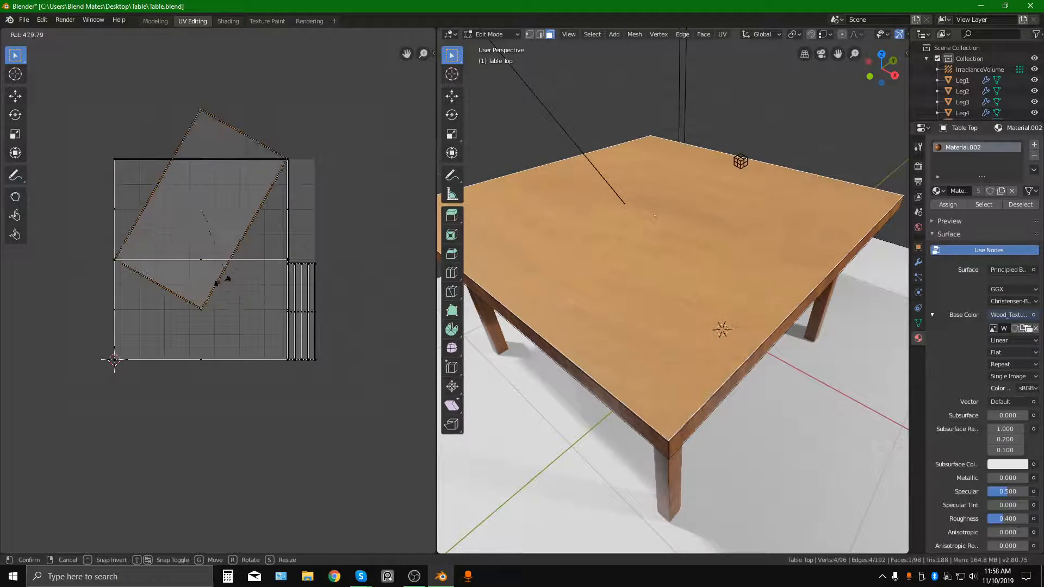
{"action": "key", "text": "Escape"}
{"action": "scroll", "coordinate": [216, 256], "scroll_direction": "up", "scroll_amount": 3}
{"action": "middle_click_drag", "start_coordinate": [215, 257], "coordinate": [235, 244]}
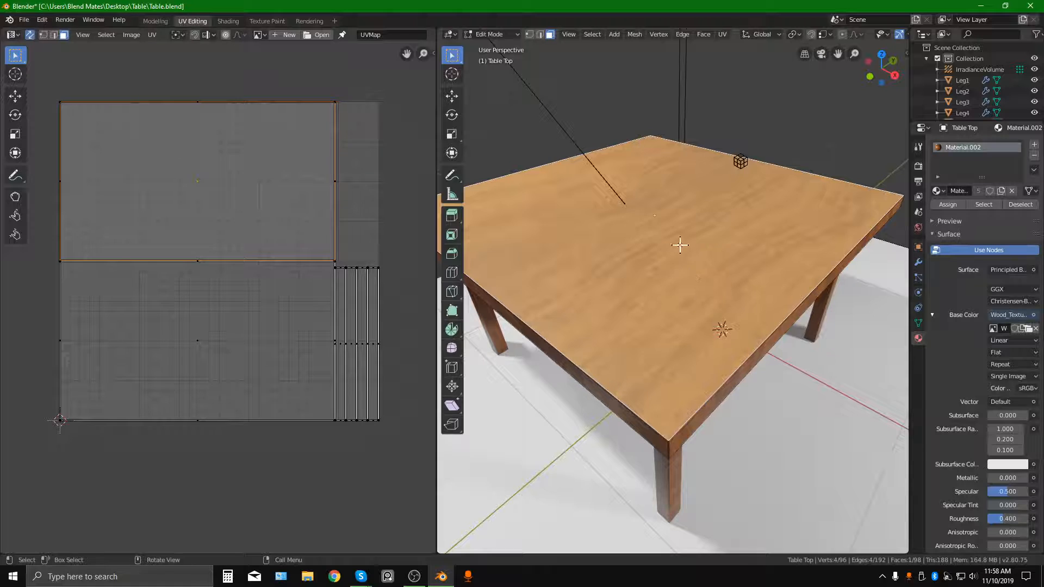
Show the Wood_Texture.jpg image behind the Table Top's UV layout and clear the face selection
{"action": "middle_click_drag", "start_coordinate": [607, 265], "coordinate": [605, 262]}
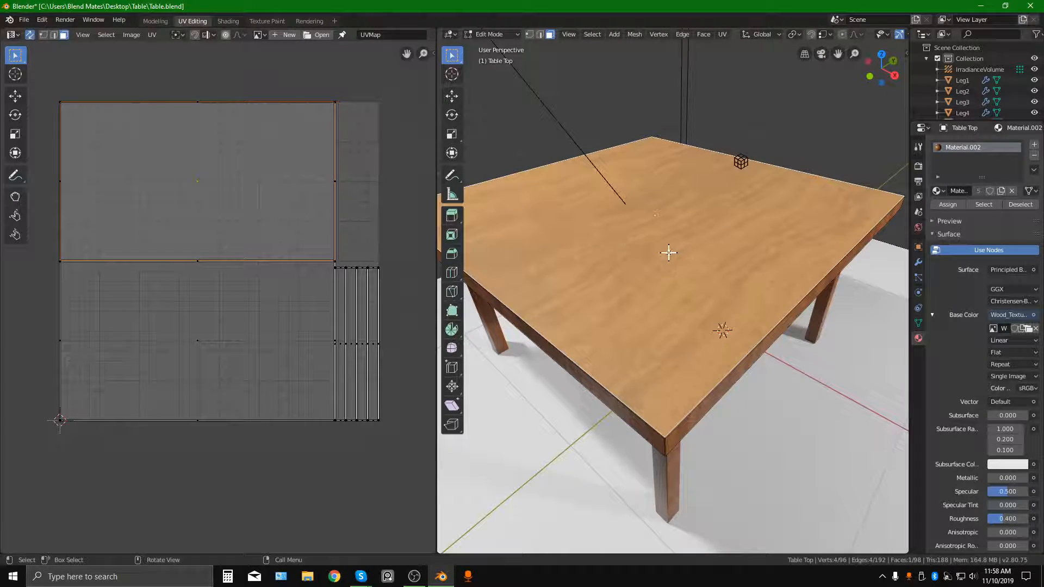
{"action": "left_click", "coordinate": [263, 34]}
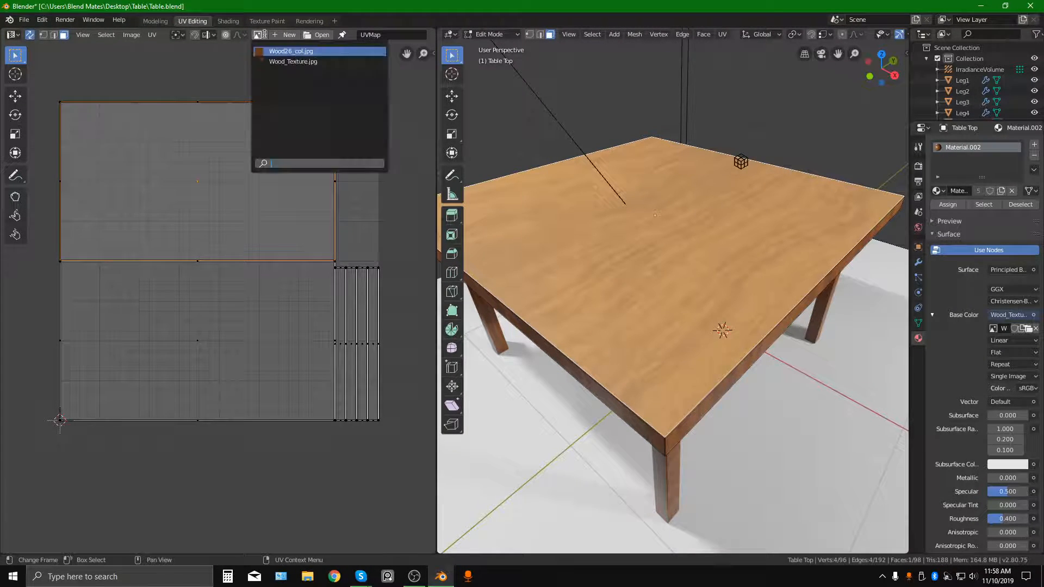
{"action": "left_click", "coordinate": [272, 61]}
{"action": "scroll", "coordinate": [275, 221], "scroll_direction": "down", "scroll_amount": 5}
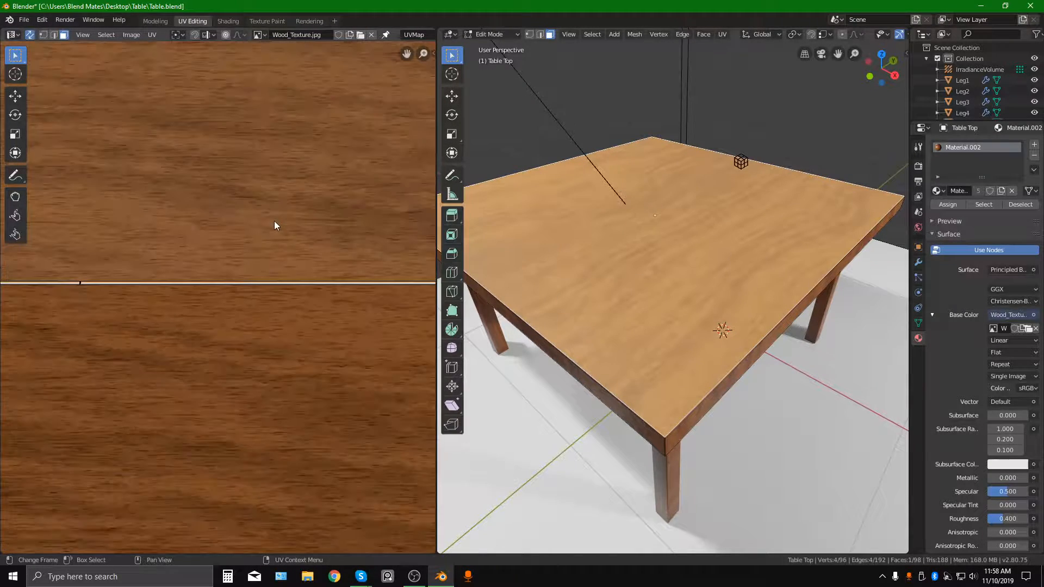
{"action": "scroll", "coordinate": [272, 251], "scroll_direction": "up", "scroll_amount": 3}
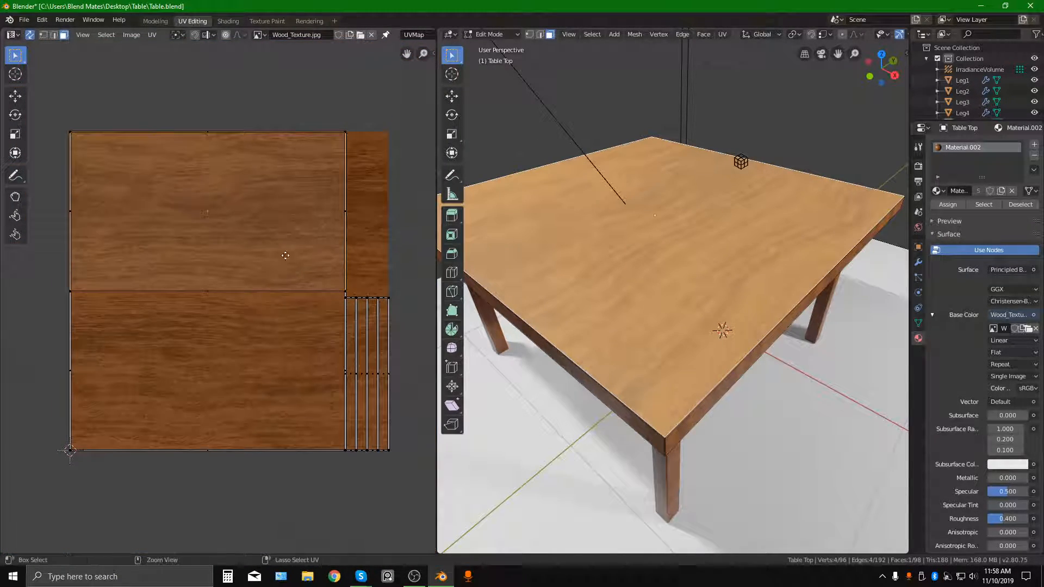
{"action": "left_click", "coordinate": [416, 261]}
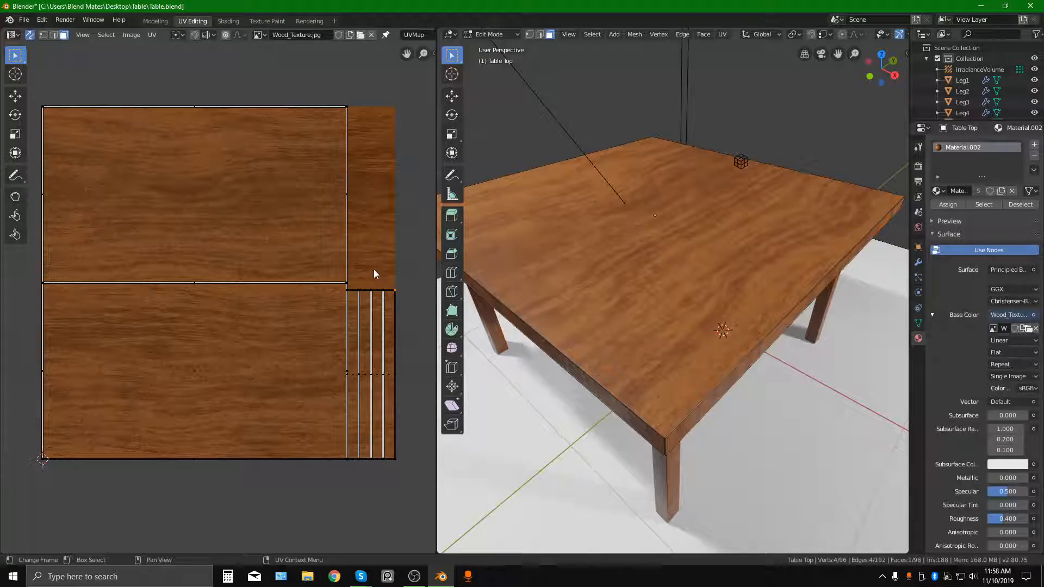
Rotate all of the Table Top's UV islands by 90 degrees to turn the wood grain, and deselect them
{"action": "middle_click_drag", "start_coordinate": [719, 424], "coordinate": [630, 311]}
{"action": "scroll", "coordinate": [630, 310], "scroll_direction": "down", "scroll_amount": 6}
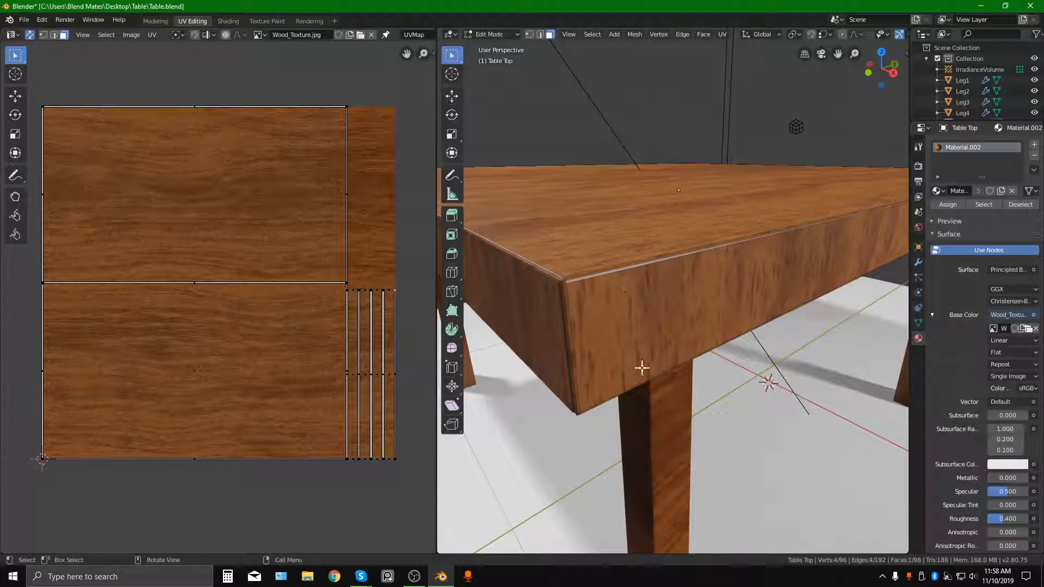
{"action": "scroll", "coordinate": [387, 344], "scroll_direction": "up", "scroll_amount": 2}
{"action": "middle_click_drag", "start_coordinate": [333, 321], "coordinate": [110, 203]}
{"action": "scroll", "coordinate": [193, 229], "scroll_direction": "up", "scroll_amount": 3}
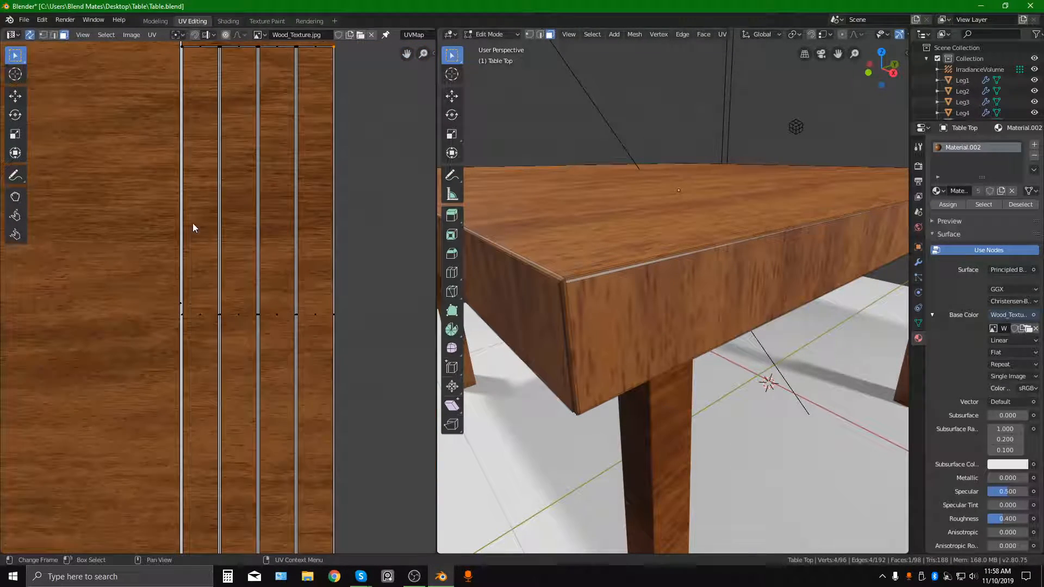
{"action": "middle_click_drag", "start_coordinate": [187, 92], "coordinate": [189, 234]}
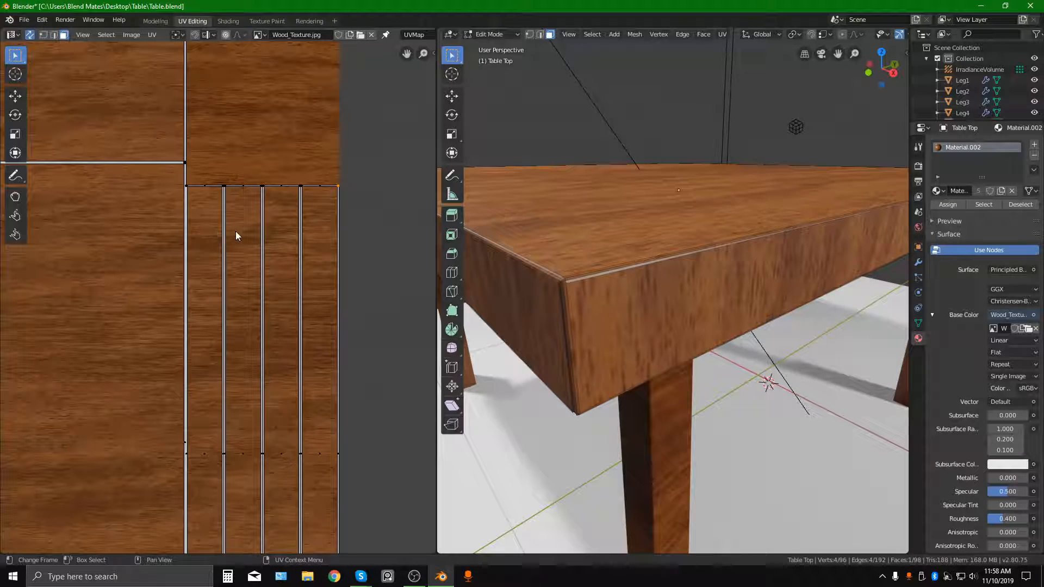
{"action": "key", "text": "Home"}
{"action": "left_click_drag", "start_coordinate": [146, 175], "coordinate": [342, 393]}
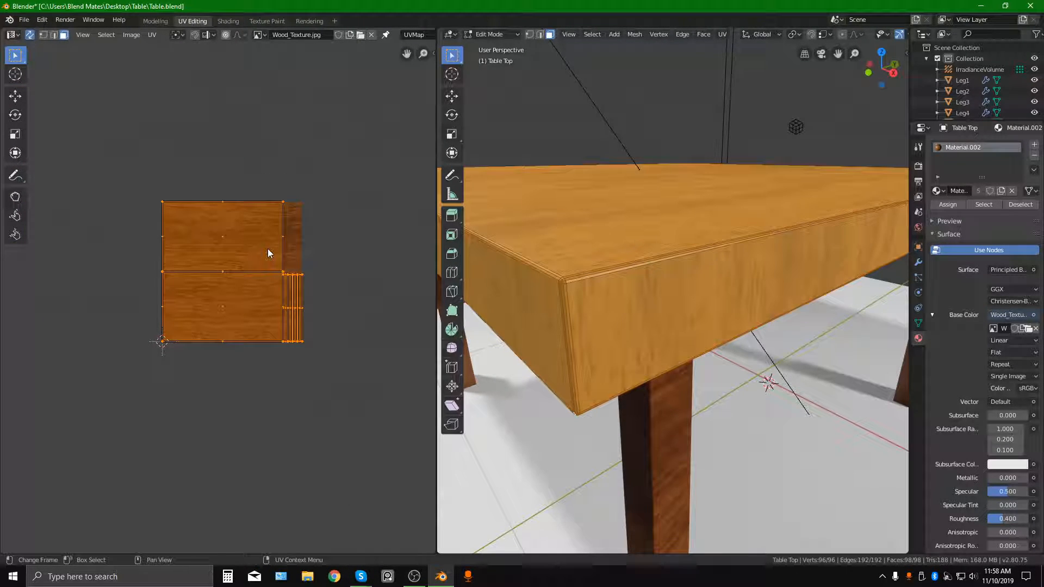
{"action": "key", "text": "r"}
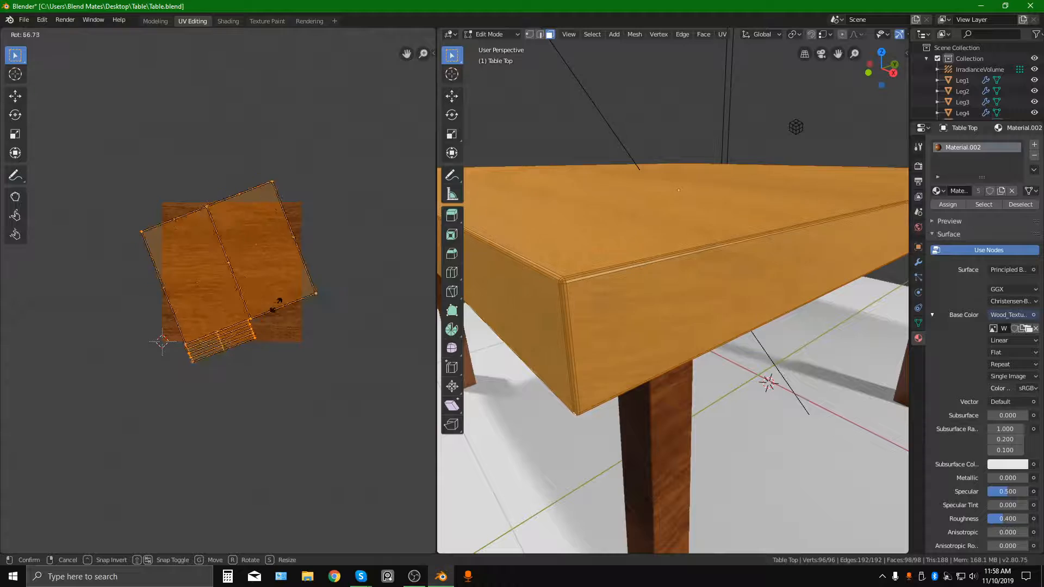
{"action": "type", "text": "90"}
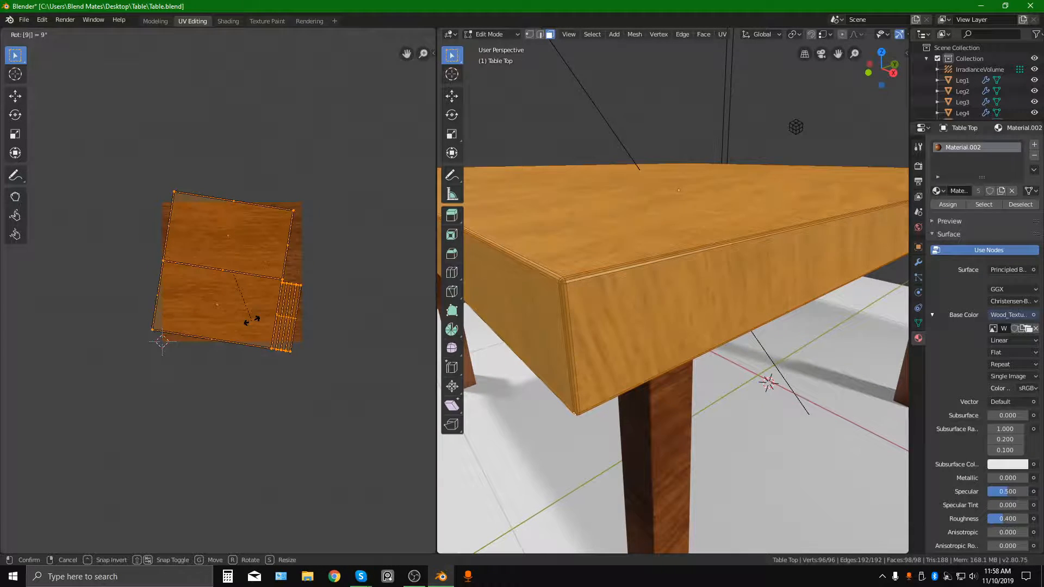
{"action": "key", "text": "Return"}
{"action": "scroll", "coordinate": [252, 321], "scroll_direction": "up", "scroll_amount": 3}
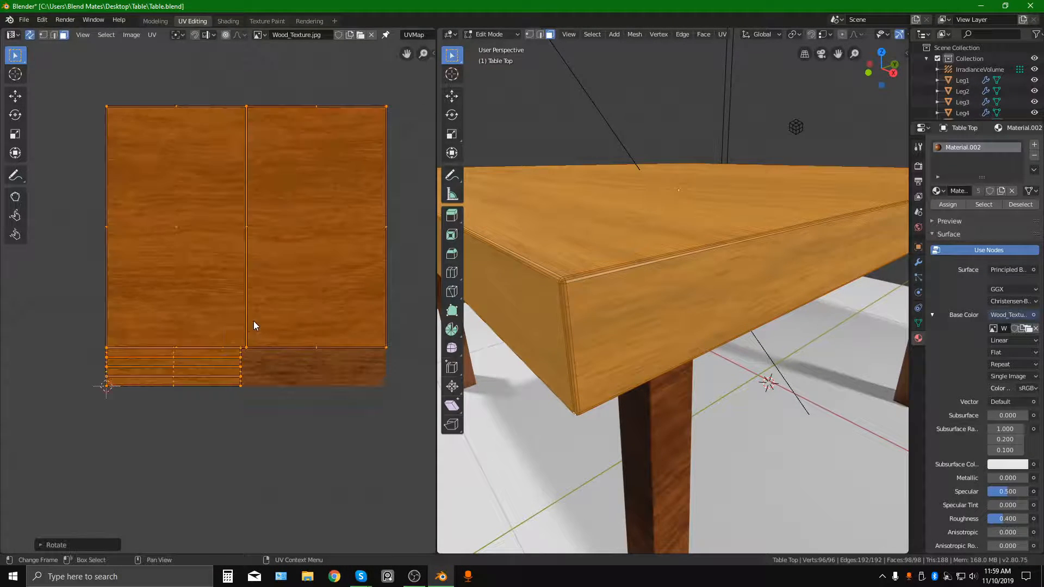
{"action": "key", "text": "alt+a"}
Examine the rotated side strips in the UV layout and the grain along the tabletop's edges in Object Mode
{"action": "scroll", "coordinate": [200, 381], "scroll_direction": "up", "scroll_amount": 4}
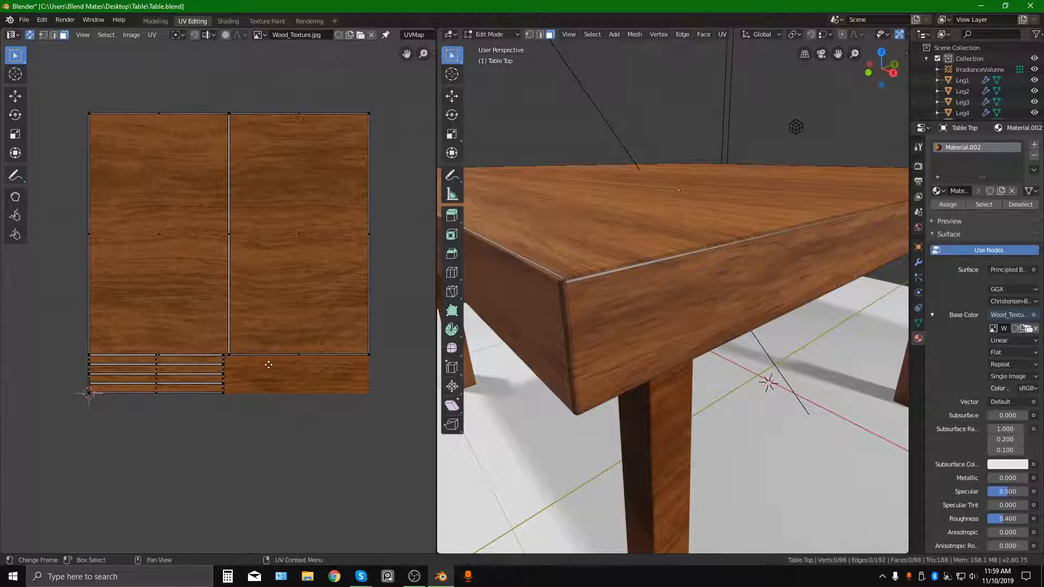
{"action": "scroll", "coordinate": [305, 345], "scroll_direction": "down", "scroll_amount": 2}
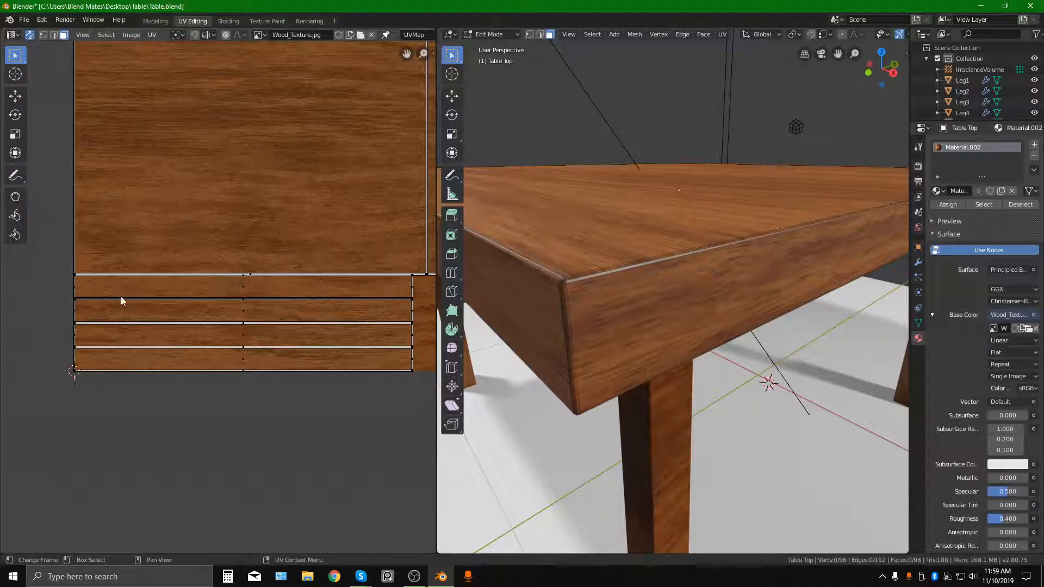
{"action": "scroll", "coordinate": [583, 303], "scroll_direction": "down", "scroll_amount": 4}
{"action": "middle_click_drag", "start_coordinate": [584, 302], "coordinate": [654, 333]}
{"action": "scroll", "coordinate": [702, 304], "scroll_direction": "up", "scroll_amount": 4}
{"action": "scroll", "coordinate": [713, 303], "scroll_direction": "down", "scroll_amount": 4}
{"action": "key", "text": "Tab"}
{"action": "scroll", "coordinate": [708, 295], "scroll_direction": "up", "scroll_amount": 4}
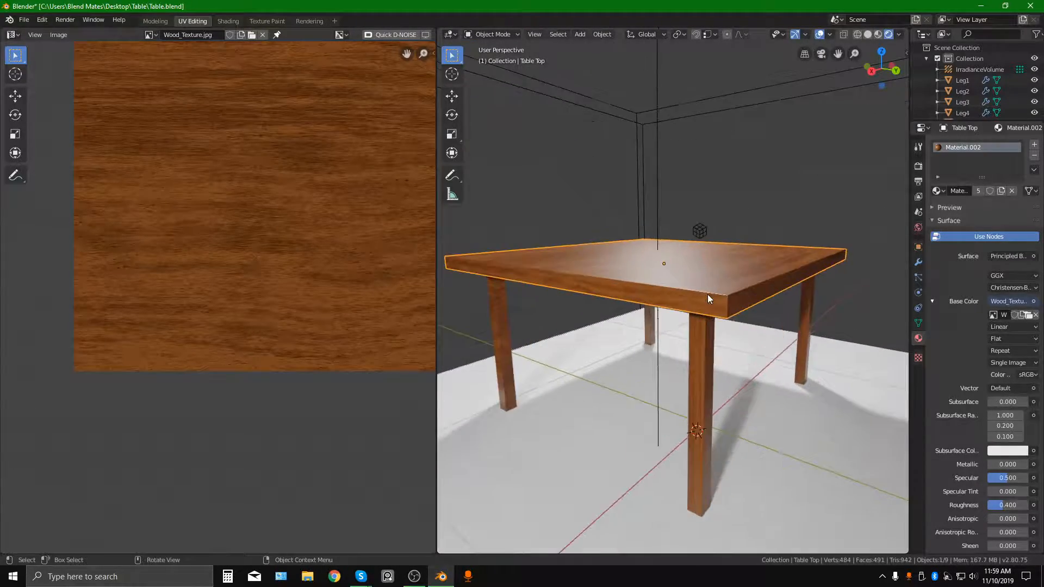
{"action": "middle_click_drag", "start_coordinate": [716, 304], "coordinate": [690, 309]}
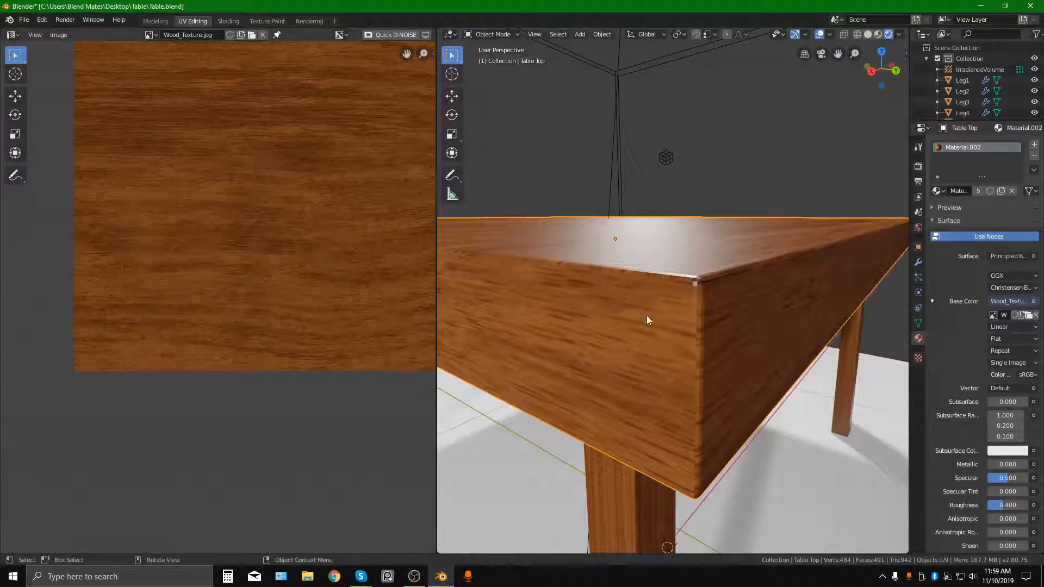
Enter Edit Mode on the Table Top and select a linked side strip in the UV layout to identify its edge face
{"action": "key", "text": "Tab"}
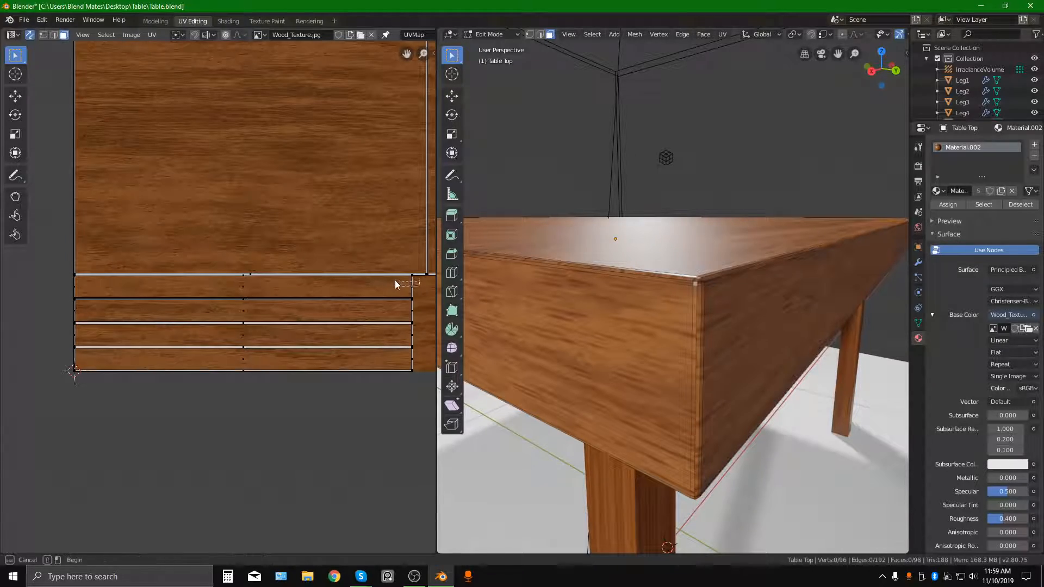
{"action": "scroll", "coordinate": [417, 309], "scroll_direction": "up", "scroll_amount": 7}
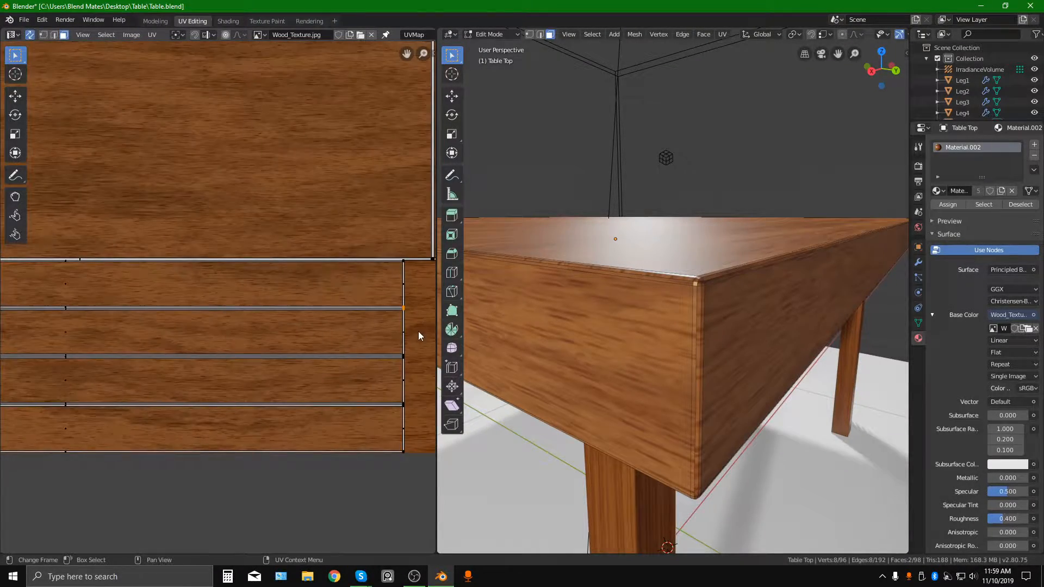
{"action": "scroll", "coordinate": [285, 317], "scroll_direction": "up", "scroll_amount": 2}
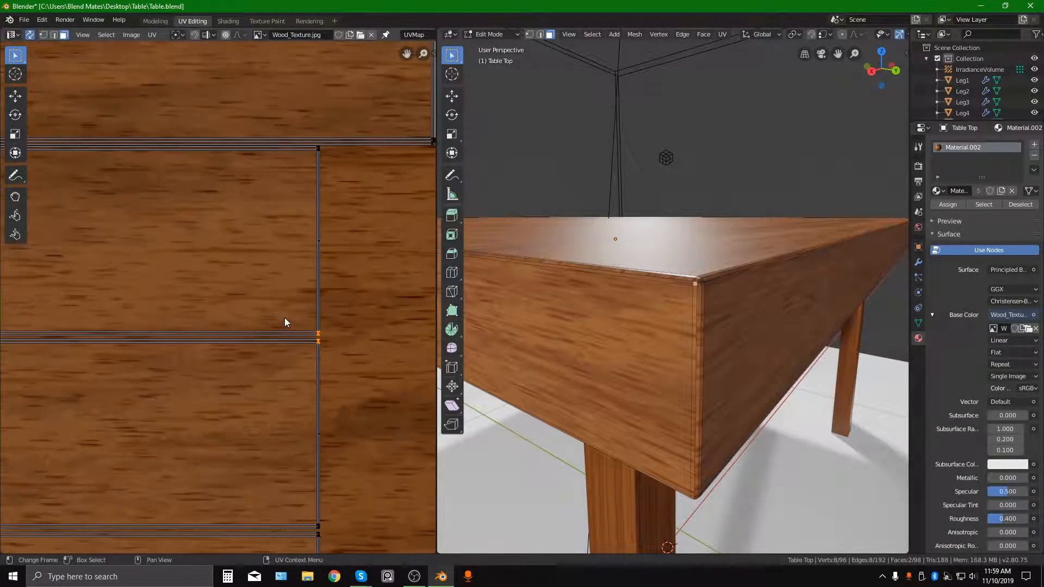
{"action": "scroll", "coordinate": [307, 326], "scroll_direction": "down", "scroll_amount": 2}
{"action": "key", "text": "l"}
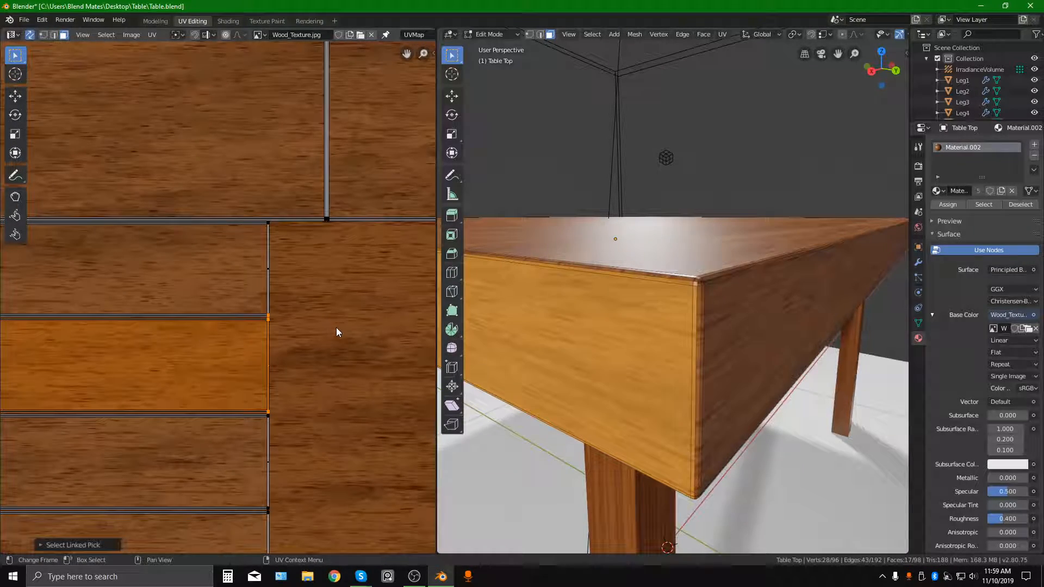
{"action": "scroll", "coordinate": [340, 329], "scroll_direction": "down", "scroll_amount": 1}
{"action": "scroll", "coordinate": [272, 319], "scroll_direction": "down", "scroll_amount": 2}
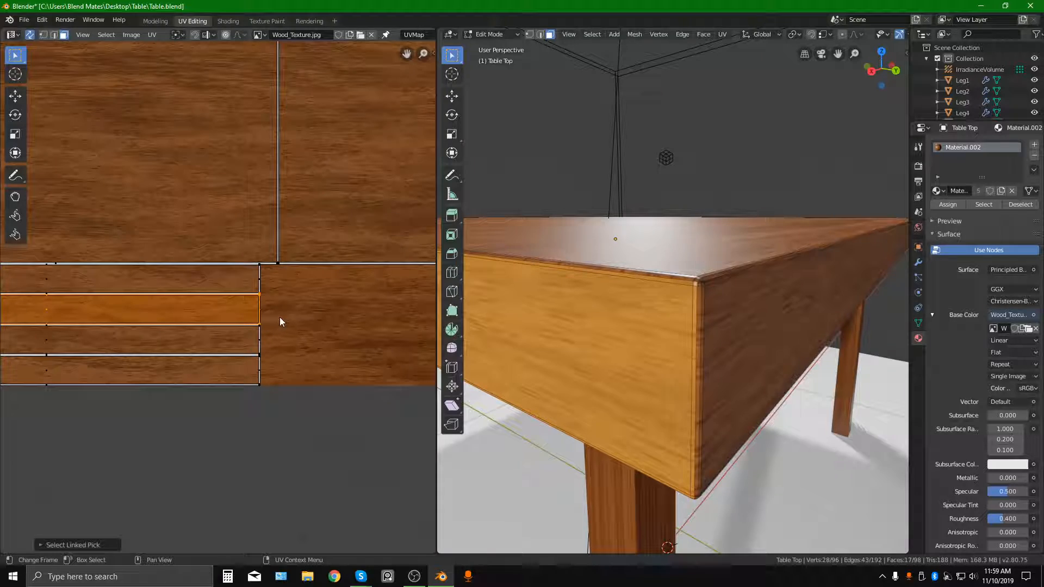
Select the tabletop's long side face and move its linked UV strip to another area of the wood texture
{"action": "left_click", "coordinate": [634, 347]}
{"action": "scroll", "coordinate": [640, 341], "scroll_direction": "down", "scroll_amount": 3}
{"action": "middle_click_drag", "start_coordinate": [569, 319], "coordinate": [577, 320]}
{"action": "left_click", "coordinate": [577, 320]}
{"action": "left_click", "coordinate": [602, 285]}
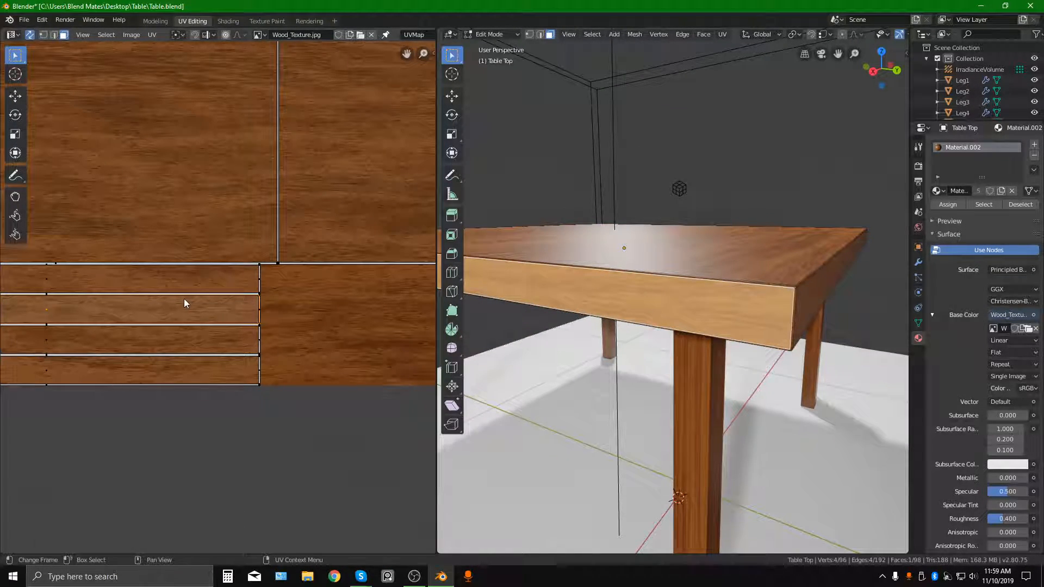
{"action": "middle_click_drag", "start_coordinate": [182, 314], "coordinate": [232, 304]}
{"action": "scroll", "coordinate": [285, 299], "scroll_direction": "up", "scroll_amount": 7}
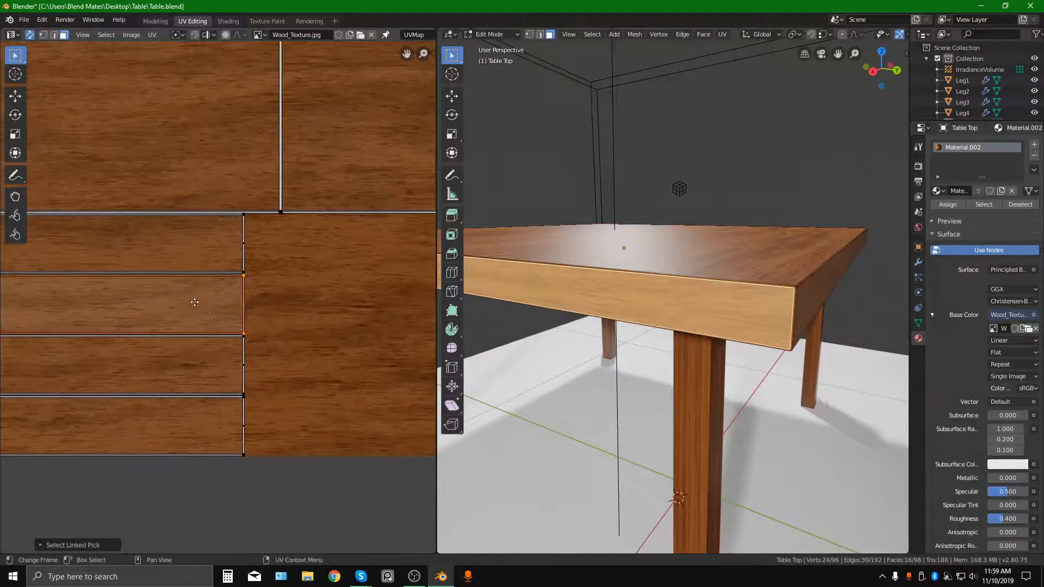
{"action": "scroll", "coordinate": [253, 305], "scroll_direction": "down", "scroll_amount": 4}
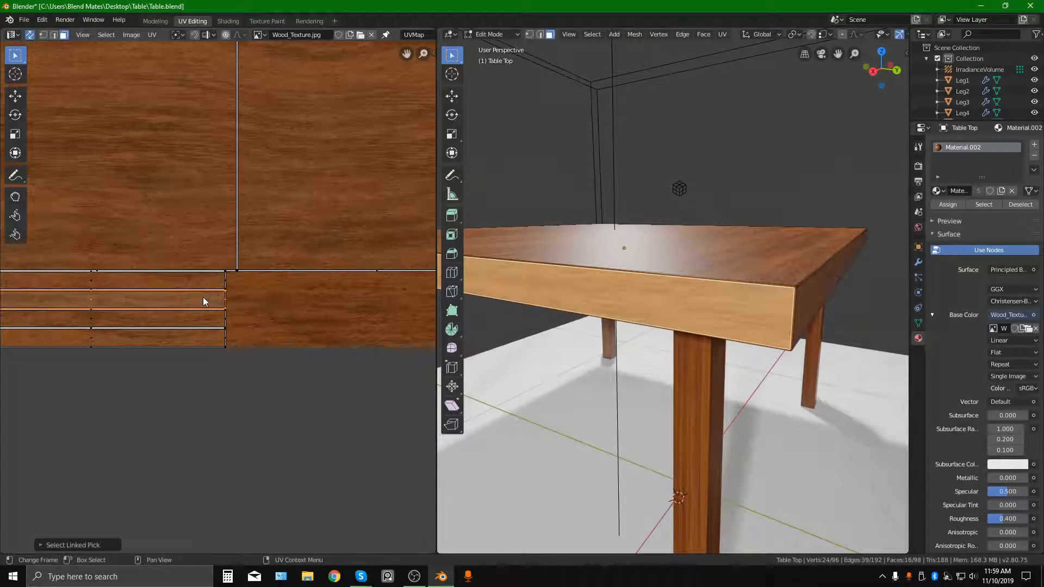
{"action": "key", "text": "g"}
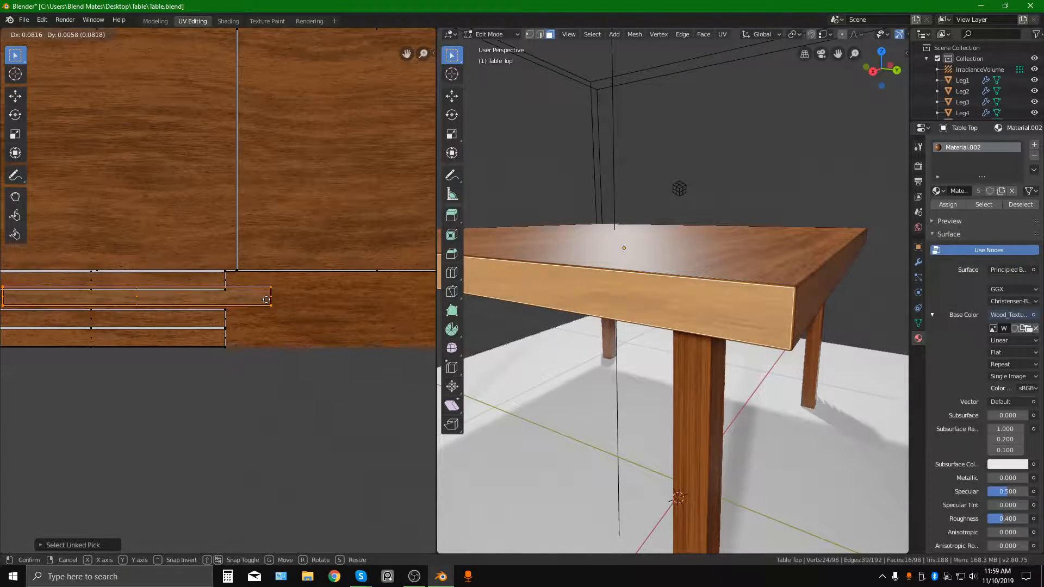
{"action": "left_click", "coordinate": [295, 312]}
Deselect the Table Top's UVs, return to Object Mode and select Leg4
{"action": "key", "text": "alt+a"}
{"action": "middle_click_drag", "start_coordinate": [596, 370], "coordinate": [684, 254]}
{"action": "key", "text": "Tab"}
{"action": "scroll", "coordinate": [776, 354], "scroll_direction": "down", "scroll_amount": 4}
{"action": "scroll", "coordinate": [665, 275], "scroll_direction": "up", "scroll_amount": 5}
{"action": "left_click", "coordinate": [641, 263]}
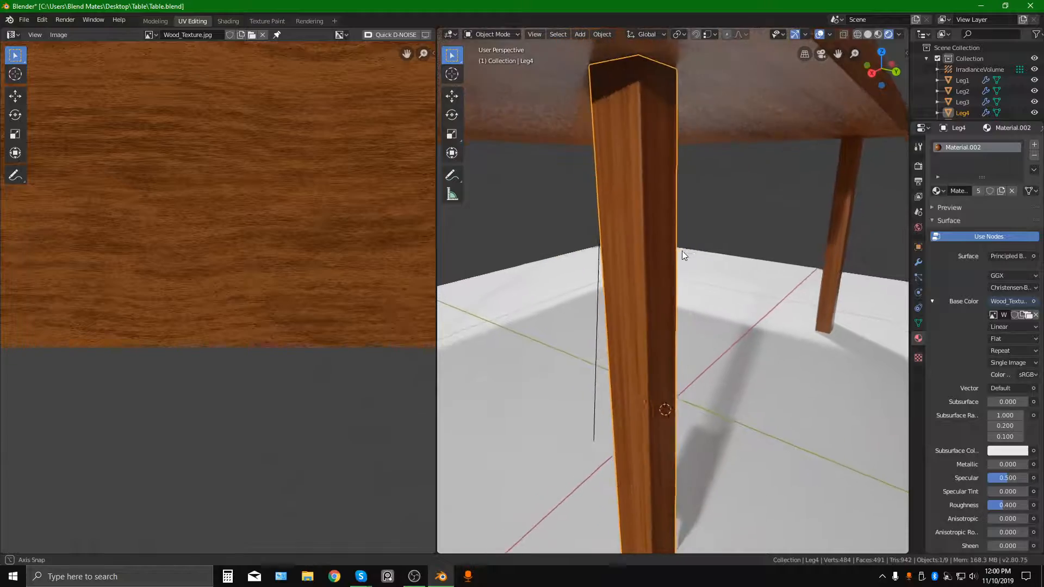
{"action": "scroll", "coordinate": [664, 242], "scroll_direction": "down", "scroll_amount": 3}
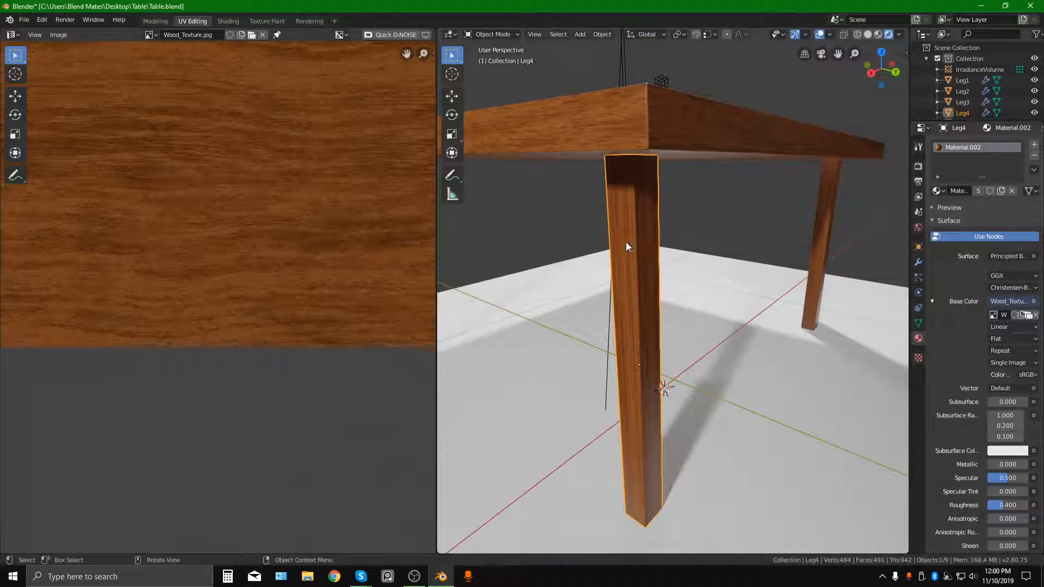
{"action": "middle_click_drag", "start_coordinate": [627, 246], "coordinate": [709, 250]}
Examine Leg4's cross-shaped UV layout over the wood texture in Edit Mode, and return to Object Mode
{"action": "key", "text": "Tab"}
{"action": "scroll", "coordinate": [309, 304], "scroll_direction": "down", "scroll_amount": 4}
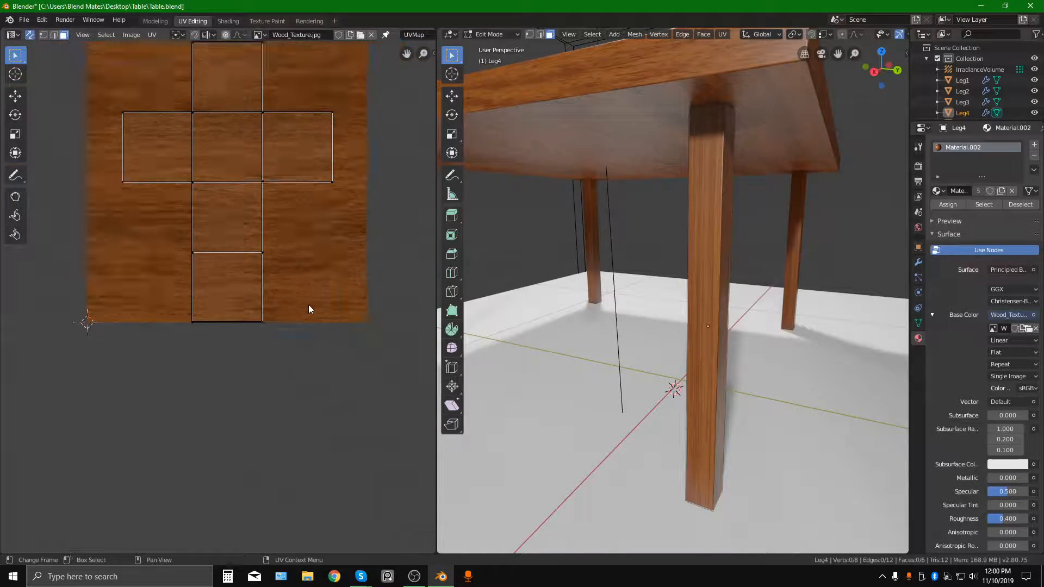
{"action": "scroll", "coordinate": [228, 220], "scroll_direction": "up", "scroll_amount": 3}
{"action": "middle_click_drag", "start_coordinate": [259, 246], "coordinate": [240, 343]}
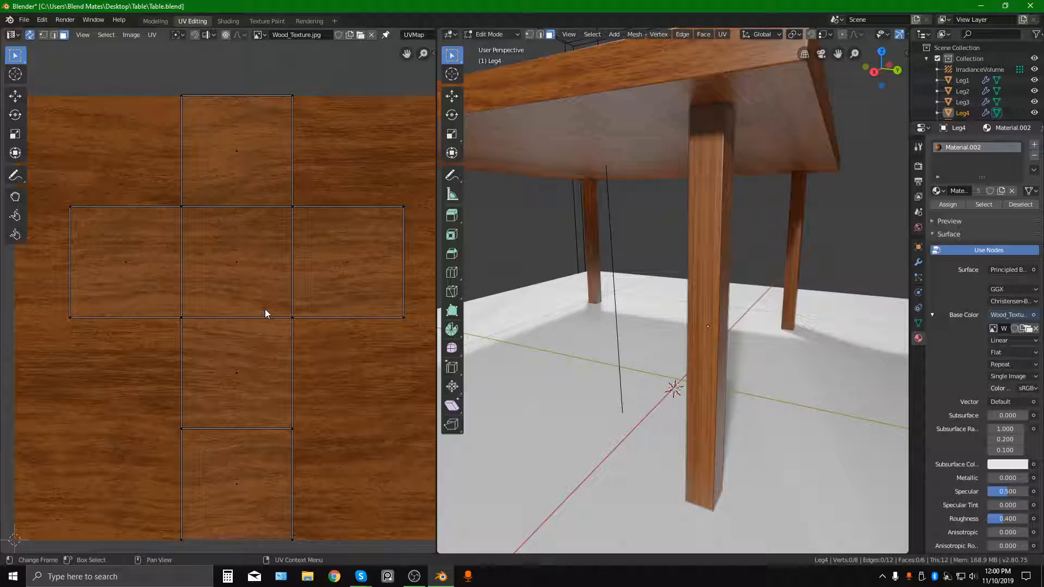
{"action": "scroll", "coordinate": [266, 310], "scroll_direction": "down", "scroll_amount": 1}
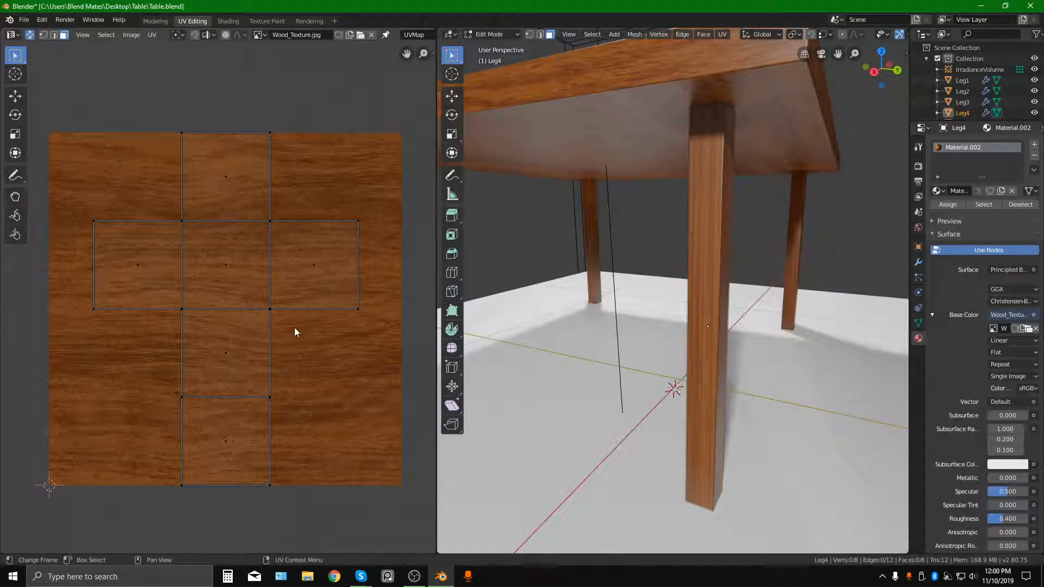
{"action": "mouse_move", "coordinate": [74, 115]}
{"action": "left_mouse_down"}
{"action": "mouse_move", "coordinate": [208, 322]}
{"action": "mouse_move", "coordinate": [384, 511]}
{"action": "left_mouse_up"}
{"action": "scroll", "coordinate": [741, 314], "scroll_direction": "down", "scroll_amount": 5}
{"action": "middle_click_drag", "start_coordinate": [740, 314], "coordinate": [620, 399]}
{"action": "key", "text": "Tab"}
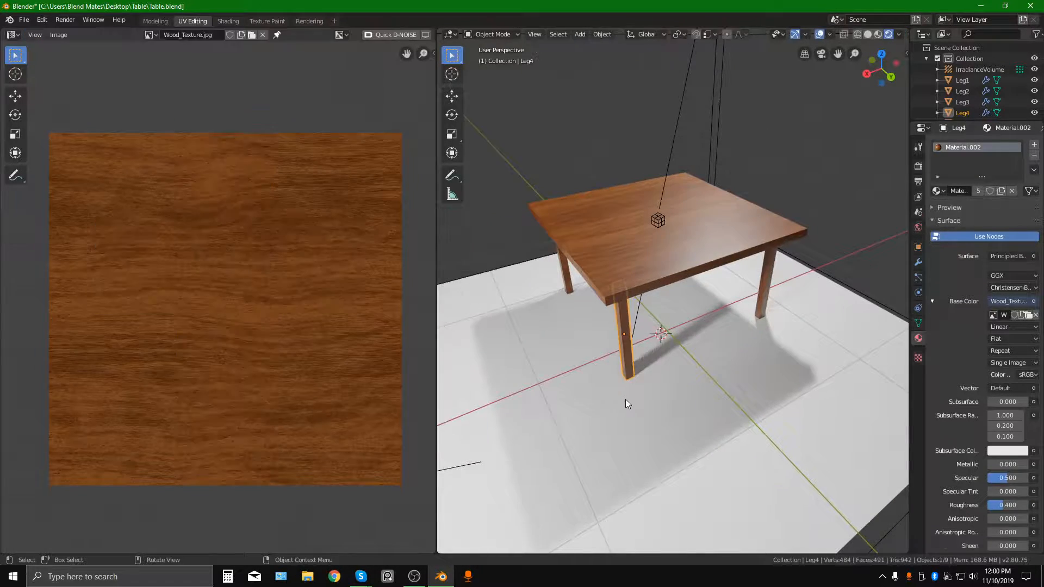
Add a cube mesh, scale it down and place it beside the table
{"action": "key", "text": "shift+a"}
{"action": "mouse_move", "coordinate": [627, 353]}
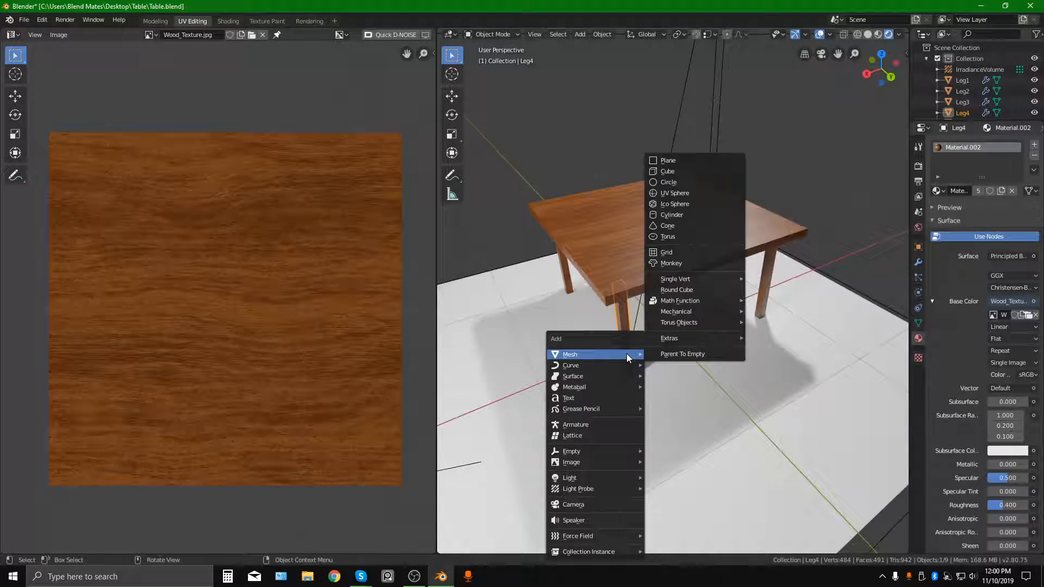
{"action": "left_click", "coordinate": [680, 171]}
{"action": "scroll", "coordinate": [622, 337], "scroll_direction": "down", "scroll_amount": 4}
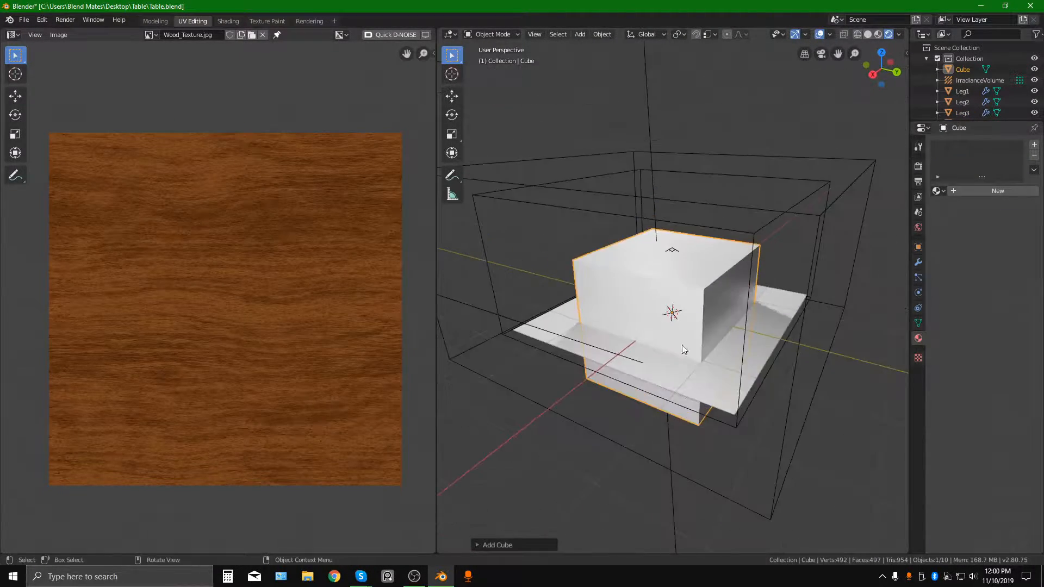
{"action": "key", "text": "s"}
{"action": "left_click", "coordinate": [689, 302]}
{"action": "scroll", "coordinate": [703, 319], "scroll_direction": "up", "scroll_amount": 3}
{"action": "key", "text": "g"}
{"action": "left_click", "coordinate": [524, 262]}
View the cube's default UV layout in Edit Mode and return to Object Mode
{"action": "key", "text": "Tab"}
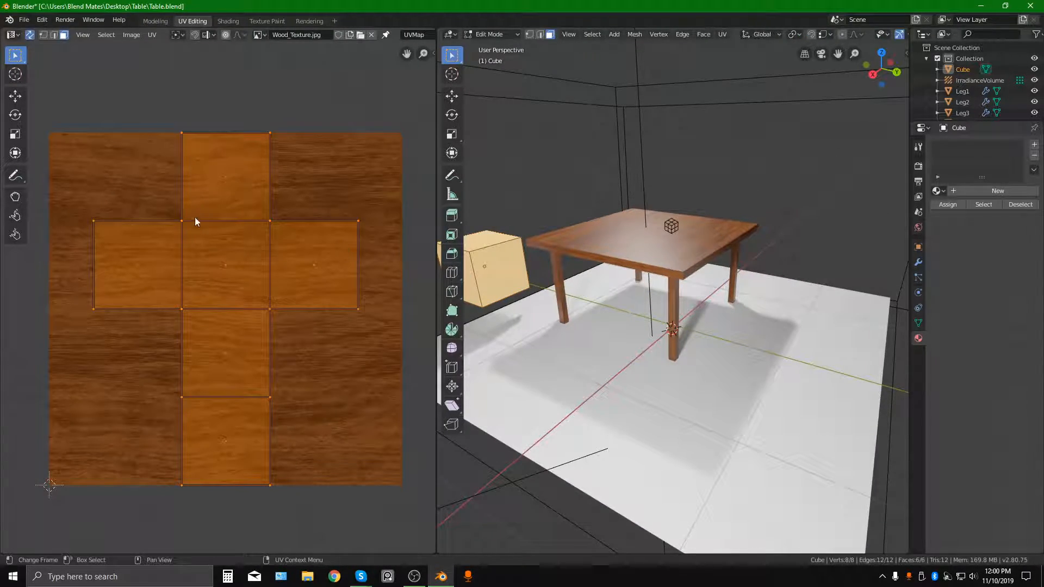
{"action": "middle_click_drag", "start_coordinate": [574, 289], "coordinate": [640, 297]}
{"action": "key", "text": "Tab"}
Select the cube beside the table and assign the existing wood material Material.002 to it
{"action": "left_click", "coordinate": [652, 291]}
{"action": "left_click", "coordinate": [573, 267]}
{"action": "left_click", "coordinate": [938, 191]}
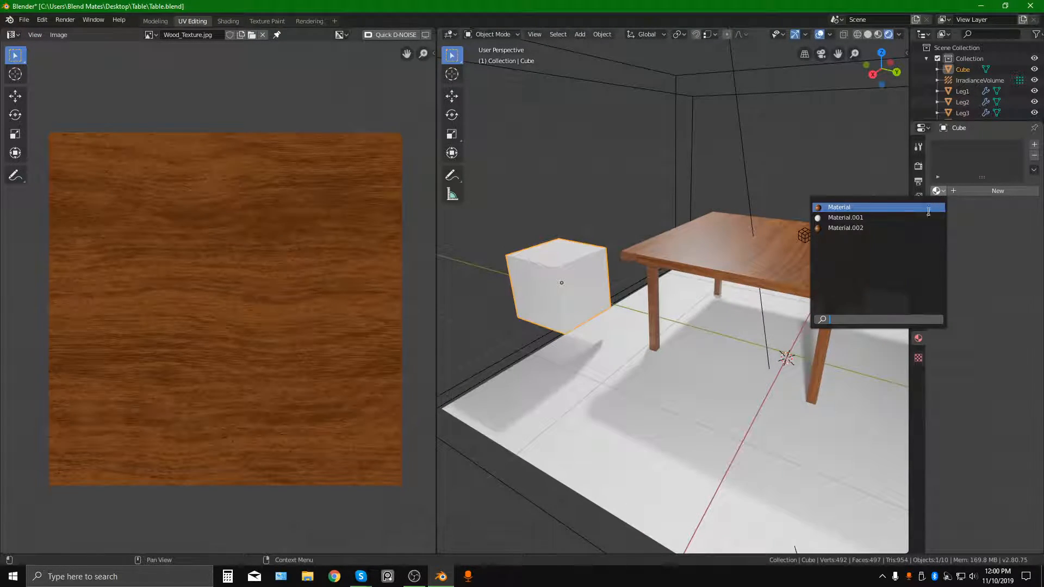
{"action": "left_click", "coordinate": [871, 228]}
Examine how the cube's UV layout maps the wood texture onto its faces, and return to Object Mode
{"action": "key", "text": "Tab"}
{"action": "key", "text": "Tab"}
{"action": "scroll", "coordinate": [601, 301], "scroll_direction": "up", "scroll_amount": 3}
{"action": "middle_click_drag", "start_coordinate": [569, 286], "coordinate": [669, 263]}
{"action": "key", "text": "Tab"}
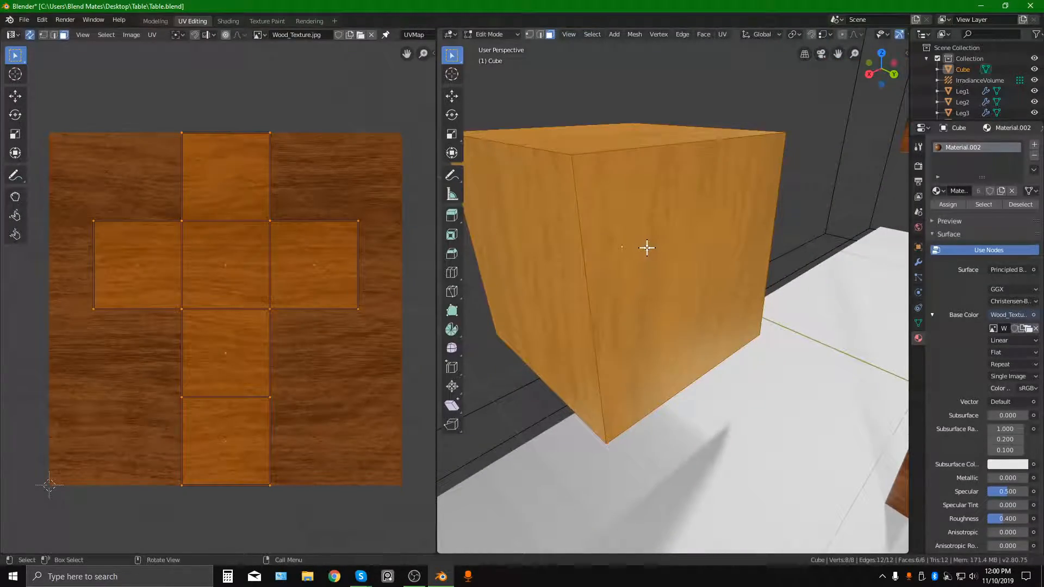
{"action": "scroll", "coordinate": [501, 300], "scroll_direction": "down", "scroll_amount": 5}
{"action": "scroll", "coordinate": [469, 229], "scroll_direction": "up", "scroll_amount": 5}
{"action": "mouse_move", "coordinate": [538, 295]}
{"action": "middle_mouse_down", "text": "shift"}
{"action": "mouse_move", "coordinate": [469, 228]}
{"action": "mouse_move", "coordinate": [543, 297]}
{"action": "middle_mouse_up", "text": "shift"}
{"action": "left_click", "coordinate": [681, 280]}
{"action": "scroll", "coordinate": [681, 280], "scroll_direction": "down", "scroll_amount": 5}
{"action": "middle_click_drag", "start_coordinate": [463, 209], "coordinate": [586, 280], "text": "shift"}
{"action": "key", "text": "Tab"}
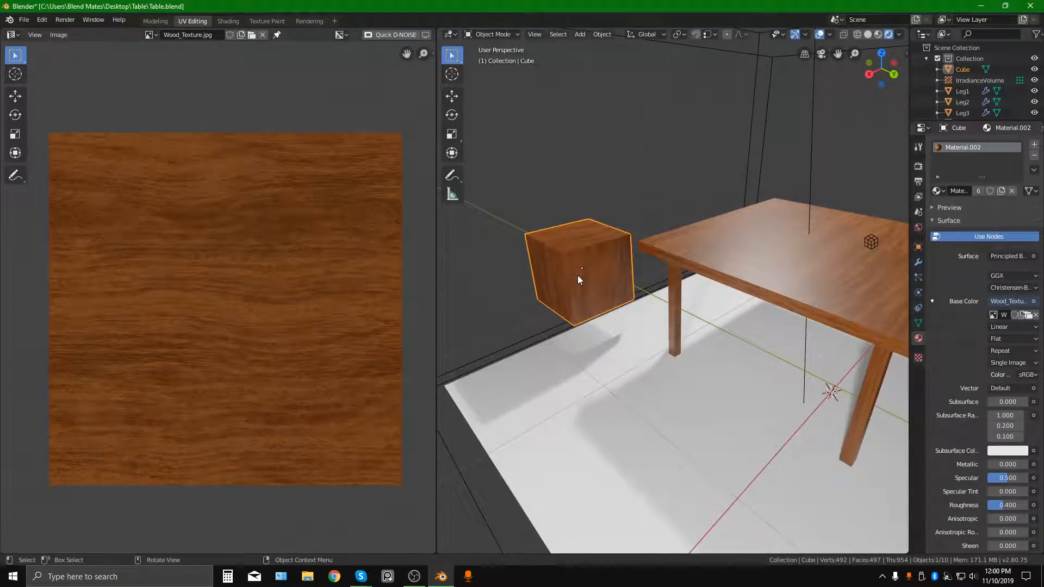
Delete the demonstration cube and select the table's Leg4
{"action": "key", "text": "Delete"}
{"action": "middle_click_drag", "start_coordinate": [734, 329], "coordinate": [654, 300]}
{"action": "scroll", "coordinate": [641, 301], "scroll_direction": "up", "scroll_amount": 3}
{"action": "left_click", "coordinate": [640, 297]}
{"action": "scroll", "coordinate": [640, 296], "scroll_direction": "up", "scroll_amount": 3}
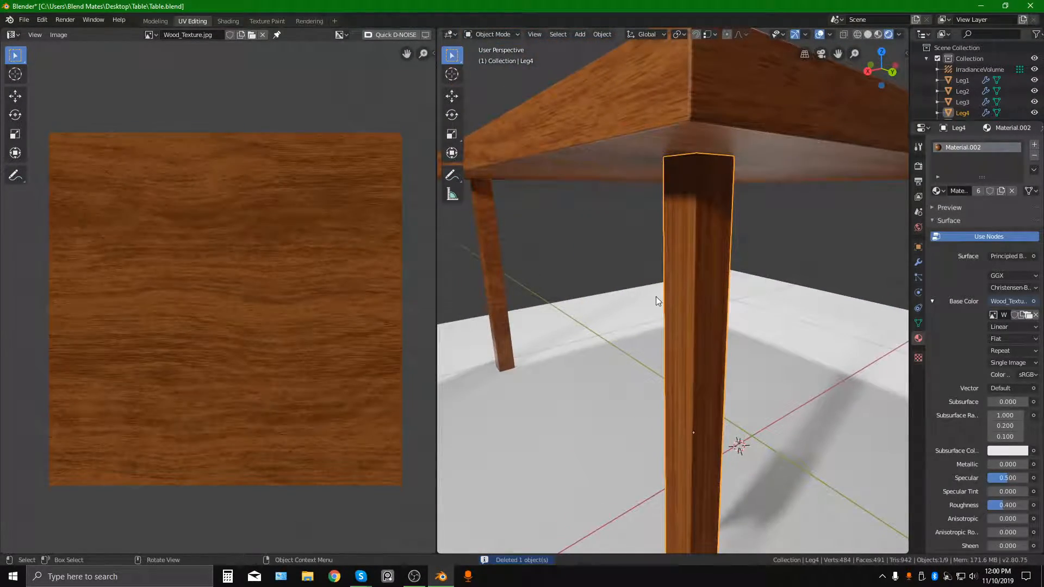
Unwrap all of Leg4's faces with Smart UV Project, using a 66 angle limit and 0 island margin
{"action": "key", "text": "Tab"}
{"action": "scroll", "coordinate": [669, 292], "scroll_direction": "down", "scroll_amount": 5}
{"action": "scroll", "coordinate": [692, 291], "scroll_direction": "up", "scroll_amount": 3}
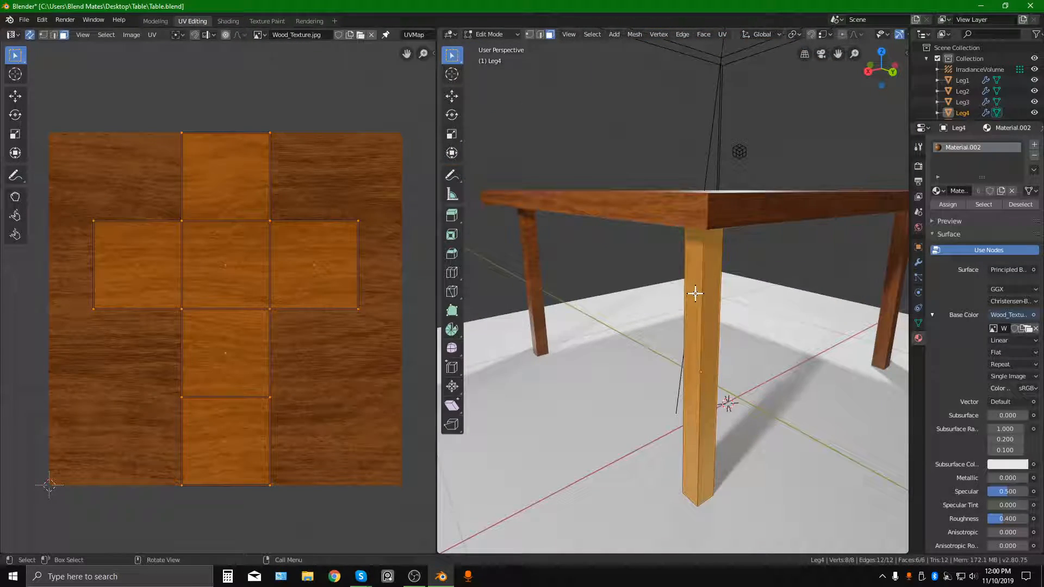
{"action": "key", "text": "u"}
{"action": "left_click", "coordinate": [695, 294]}
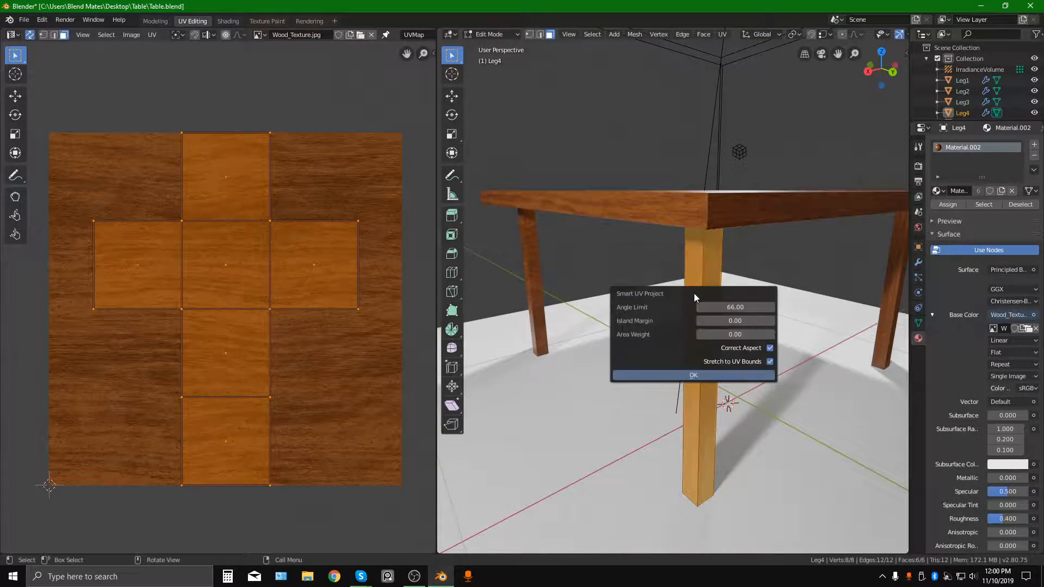
{"action": "left_click", "coordinate": [691, 376]}
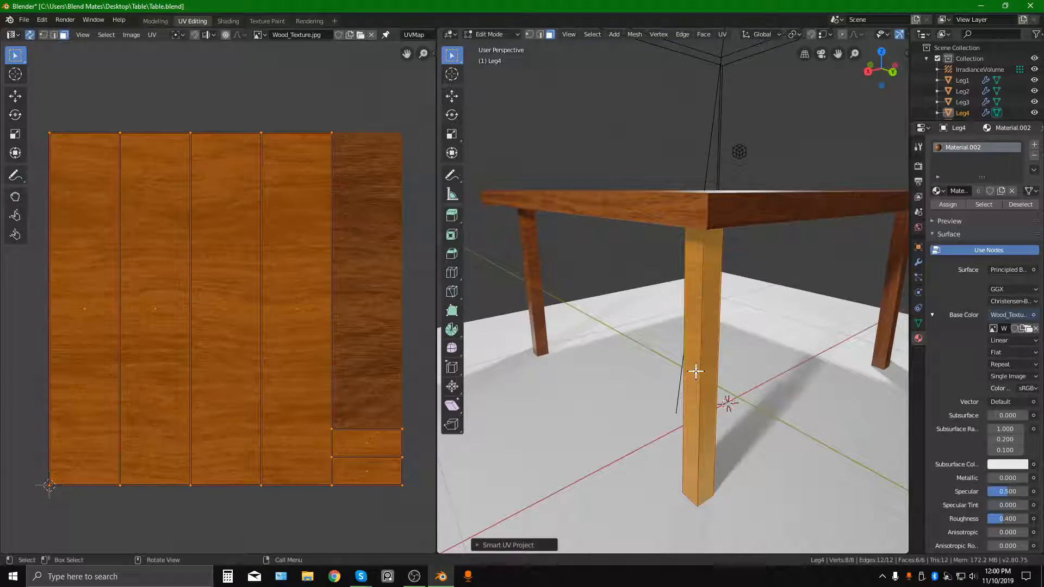
Examine the wood grain on Leg4 in Object Mode and compare it with the leg's UV strips in Edit Mode
{"action": "key", "text": "Tab"}
{"action": "middle_click_drag", "start_coordinate": [657, 392], "coordinate": [687, 406]}
{"action": "scroll", "coordinate": [648, 370], "scroll_direction": "up", "scroll_amount": 4}
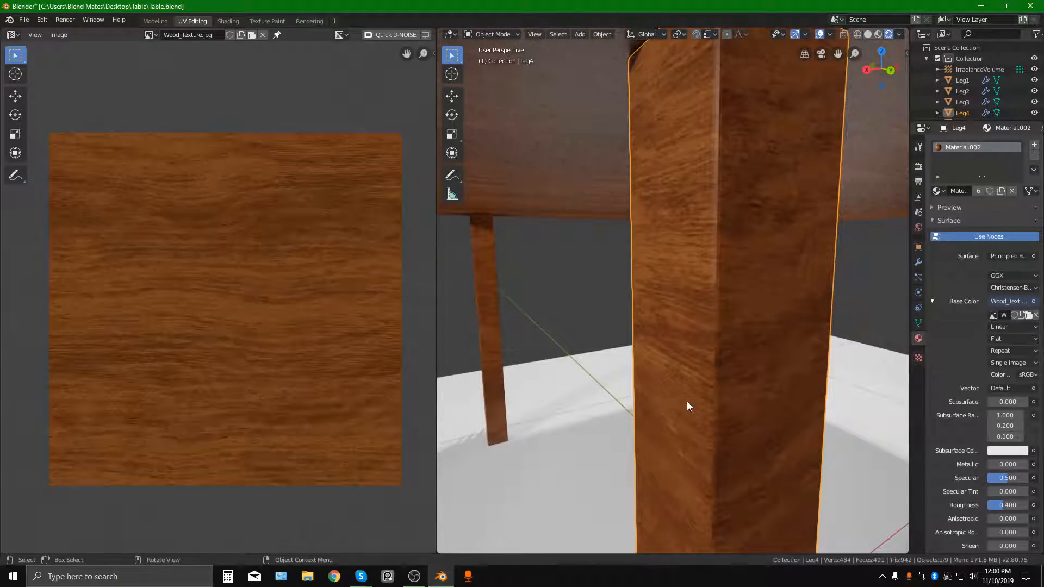
{"action": "key", "text": "Tab"}
{"action": "scroll", "coordinate": [302, 298], "scroll_direction": "down", "scroll_amount": 3}
{"action": "scroll", "coordinate": [256, 247], "scroll_direction": "up", "scroll_amount": 1}
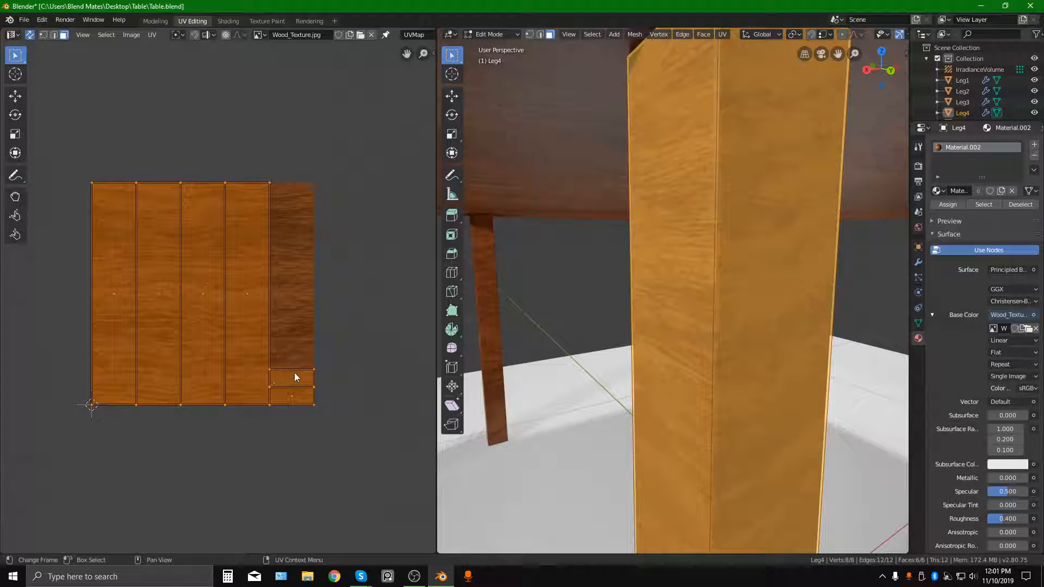
{"action": "scroll", "coordinate": [657, 312], "scroll_direction": "down", "scroll_amount": 5}
{"action": "middle_click_drag", "start_coordinate": [657, 312], "coordinate": [658, 269]}
{"action": "scroll", "coordinate": [648, 288], "scroll_direction": "up", "scroll_amount": 2}
{"action": "scroll", "coordinate": [675, 260], "scroll_direction": "up", "scroll_amount": 3}
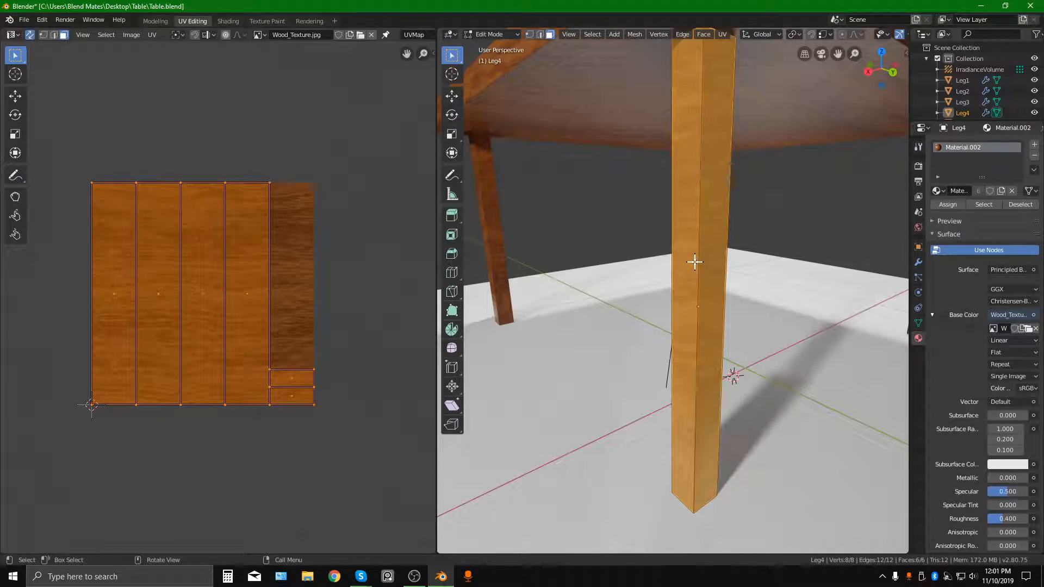
Remap all of Leg4's UVs with Cube Projection, select its top face to check its UV square, and return to Object Mode
{"action": "key", "text": "u"}
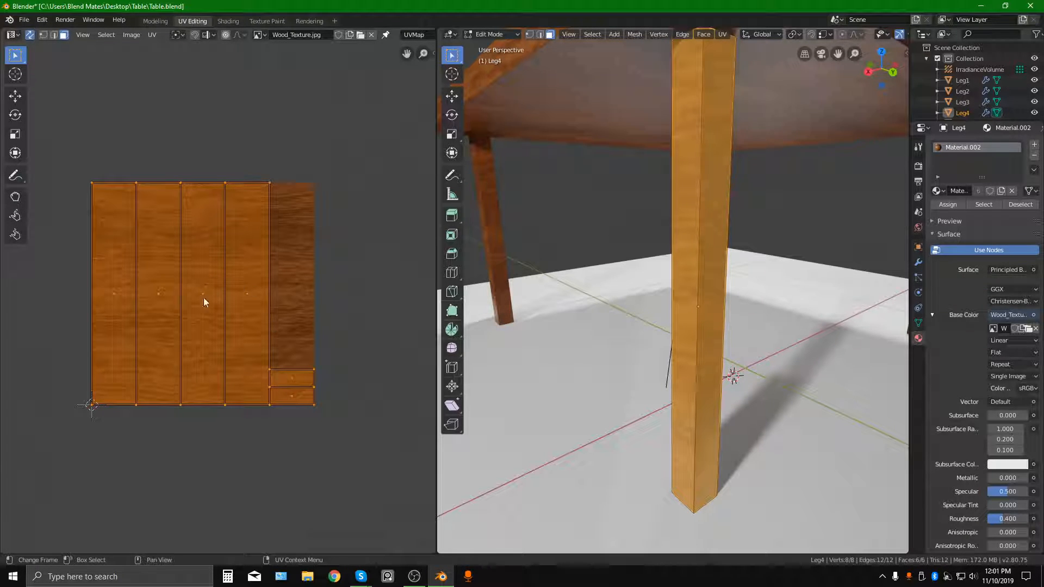
{"action": "key", "text": "u"}
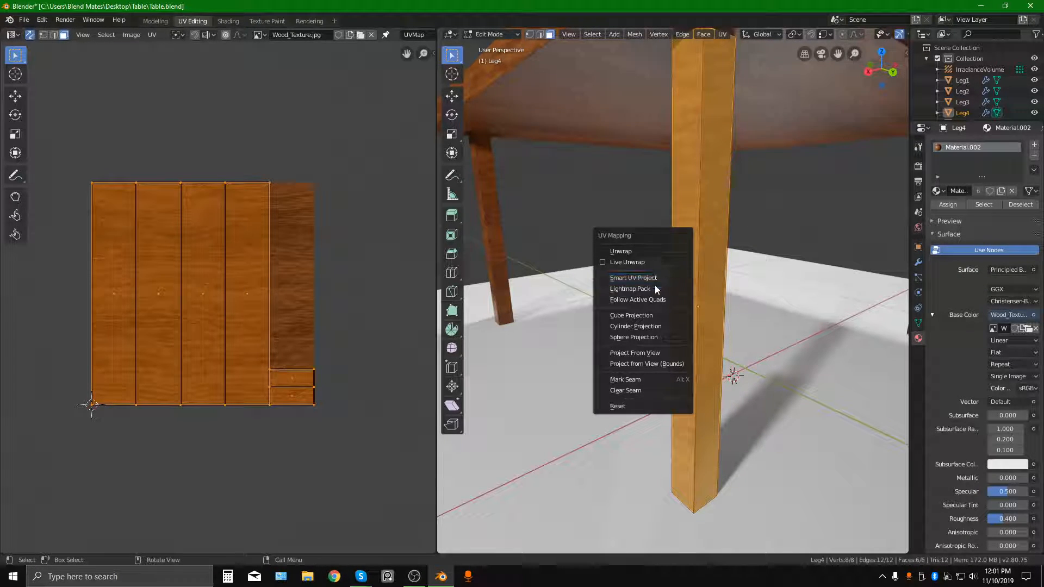
{"action": "left_click", "coordinate": [635, 316]}
{"action": "scroll", "coordinate": [174, 302], "scroll_direction": "up", "scroll_amount": 5}
{"action": "scroll", "coordinate": [169, 303], "scroll_direction": "up", "scroll_amount": 2}
{"action": "left_click", "coordinate": [129, 296]}
{"action": "middle_click_drag", "start_coordinate": [129, 296], "coordinate": [290, 340]}
{"action": "scroll", "coordinate": [707, 367], "scroll_direction": "down", "scroll_amount": 4}
{"action": "middle_click_drag", "start_coordinate": [707, 367], "coordinate": [696, 371]}
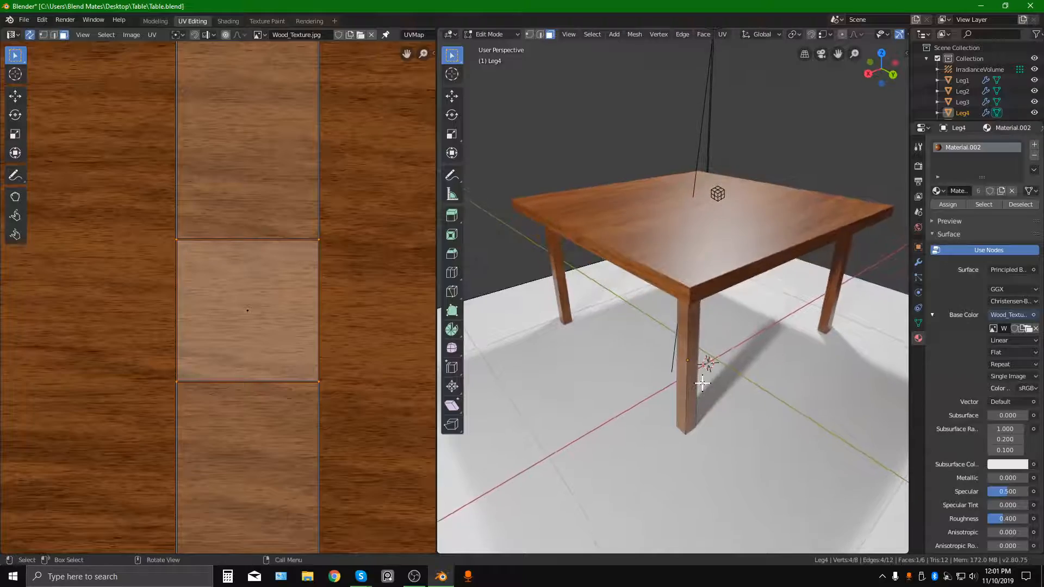
{"action": "scroll", "coordinate": [694, 370], "scroll_direction": "up", "scroll_amount": 5}
{"action": "key", "text": "Tab"}
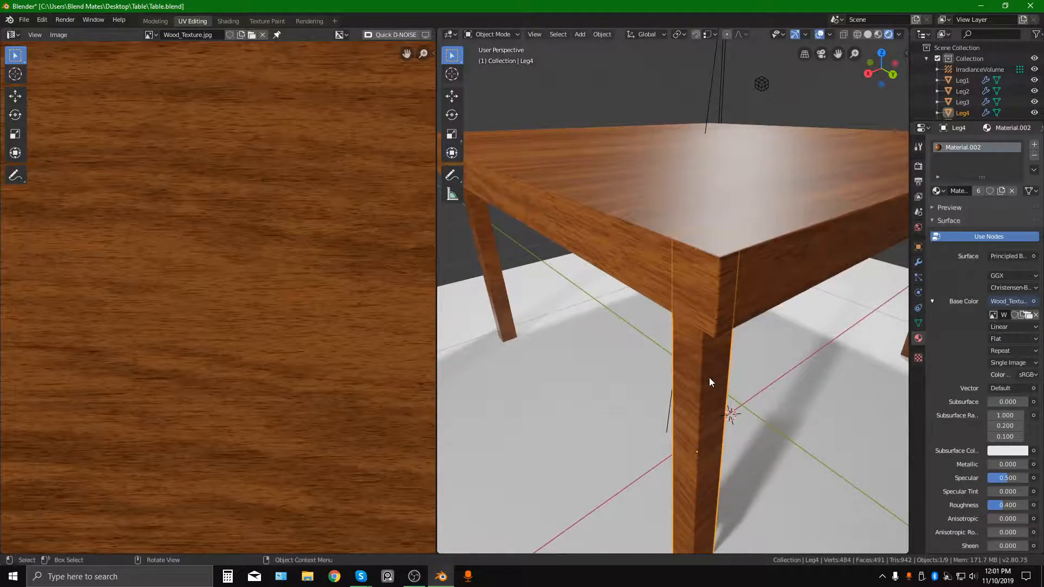
Isolate Leg4 in local view and move its top face's UV square about -0.116 along X, clear of the long strip
{"action": "key", "text": "KP_Divide"}
{"action": "middle_click_drag", "start_coordinate": [672, 252], "coordinate": [668, 305], "text": "shift"}
{"action": "scroll", "coordinate": [681, 294], "scroll_direction": "up", "scroll_amount": 3}
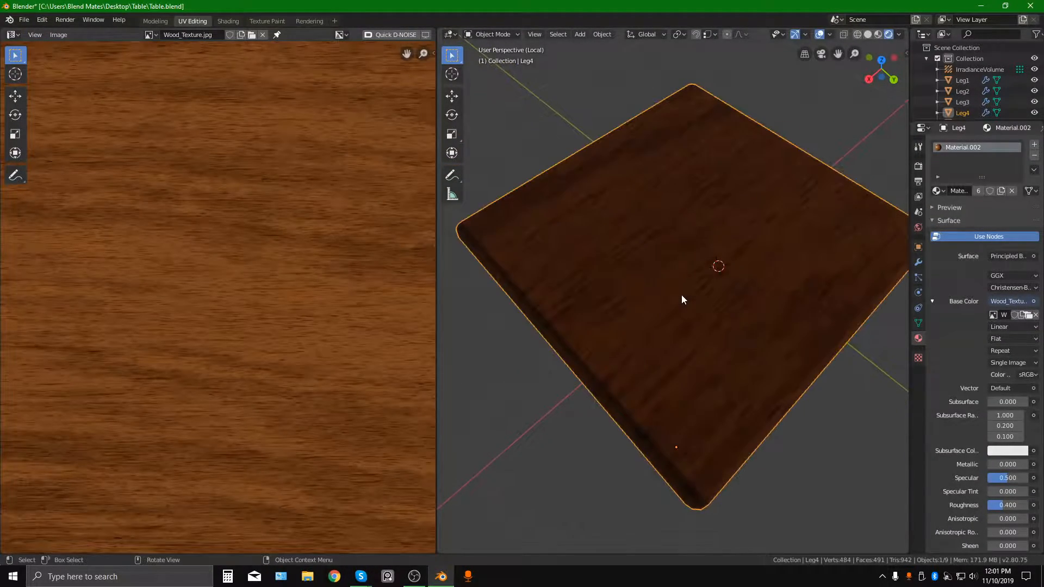
{"action": "key", "text": "Tab"}
{"action": "scroll", "coordinate": [656, 242], "scroll_direction": "down", "scroll_amount": 6}
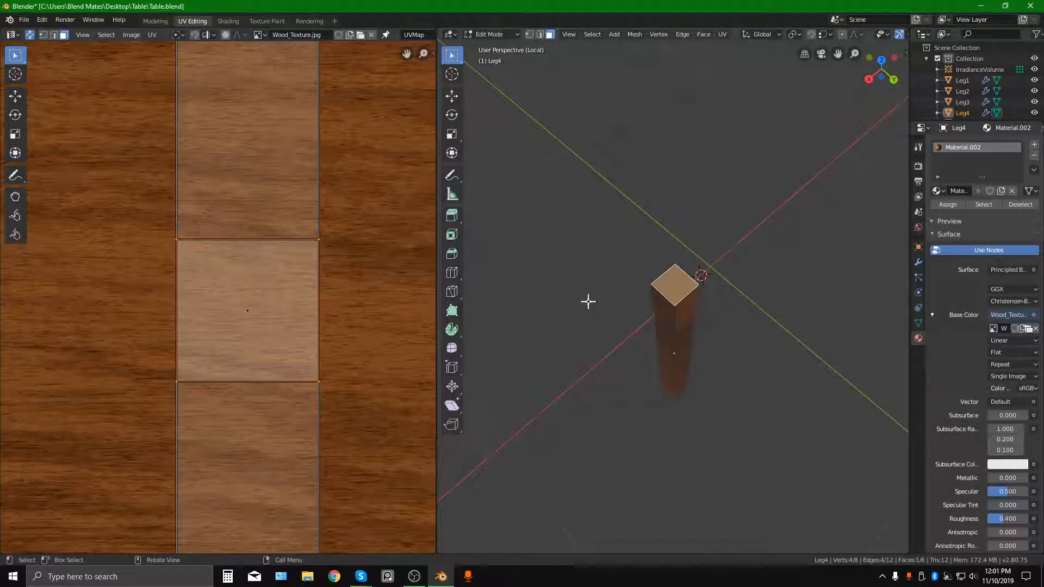
{"action": "scroll", "coordinate": [351, 309], "scroll_direction": "down", "scroll_amount": 4}
{"action": "key", "text": "g"}
{"action": "key", "text": "x"}
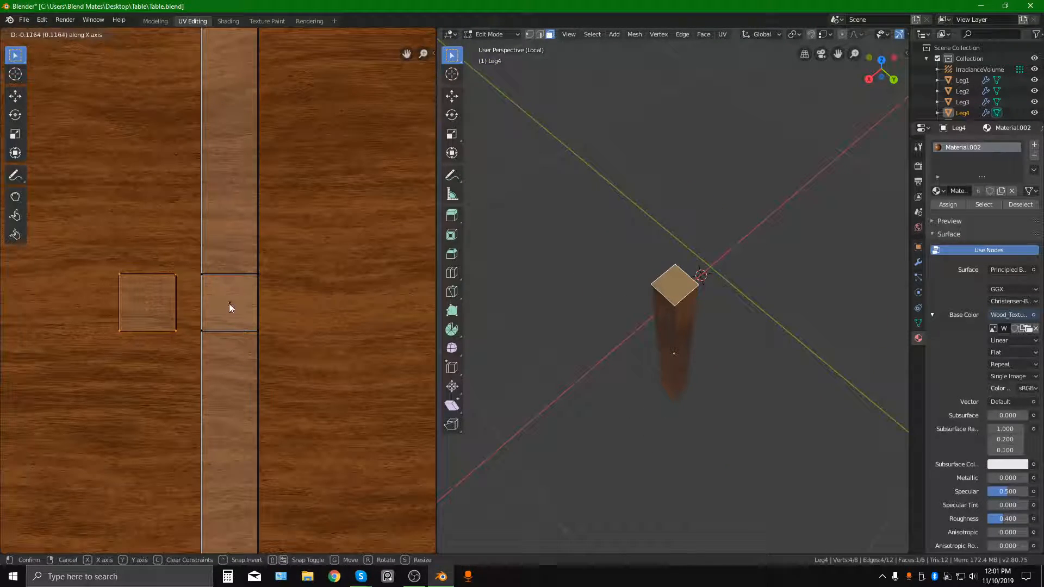
{"action": "left_click", "coordinate": [229, 303]}
Move the bottom face's UV square along X to the opposite side of the strip, then return to Object Mode and leave local view
{"action": "middle_click_drag", "start_coordinate": [632, 329], "coordinate": [634, 186]}
{"action": "left_click", "coordinate": [672, 399]}
{"action": "key", "text": "g"}
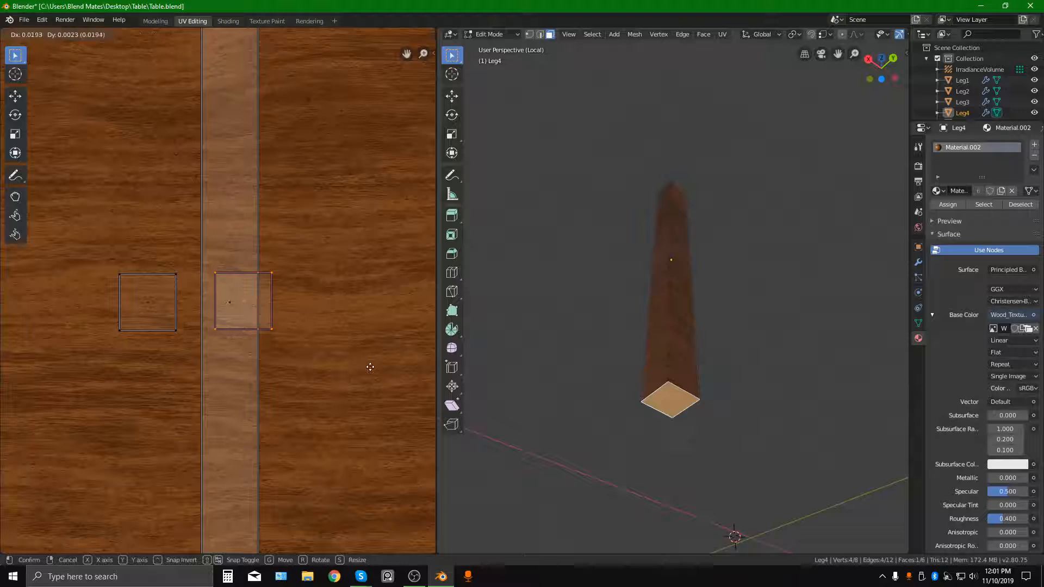
{"action": "key", "text": "x"}
{"action": "left_click", "coordinate": [313, 302]}
{"action": "scroll", "coordinate": [299, 386], "scroll_direction": "down", "scroll_amount": 5}
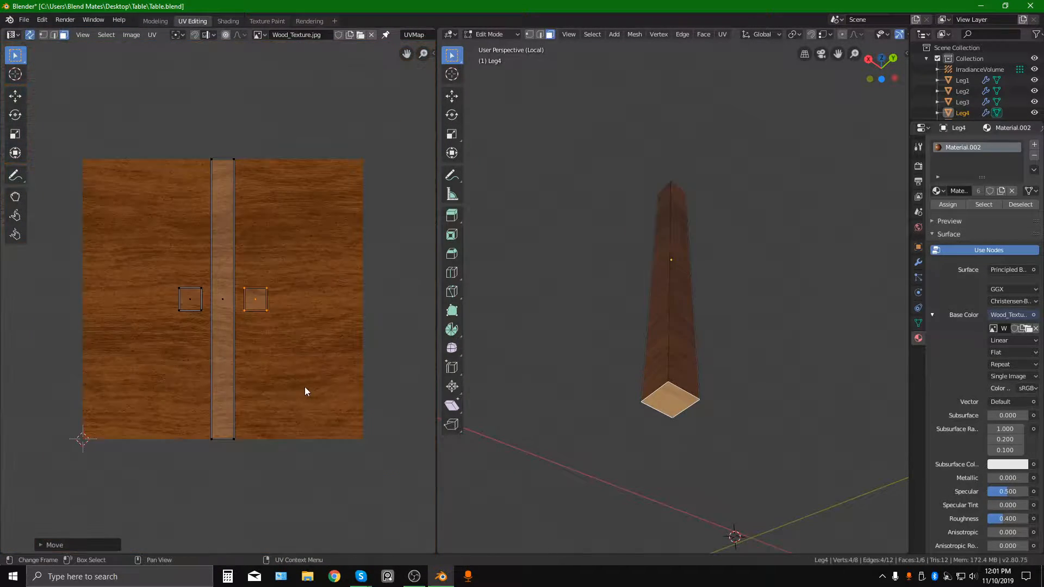
{"action": "key", "text": "Tab"}
{"action": "mouse_move", "coordinate": [677, 358]}
{"action": "middle_mouse_down"}
{"action": "mouse_move", "coordinate": [676, 403]}
{"action": "mouse_move", "coordinate": [669, 364]}
{"action": "mouse_move", "coordinate": [687, 352]}
{"action": "middle_mouse_up"}
{"action": "key", "text": "KP_Divide"}
Examine the direction of the wood grain on Leg4 and compare it with the leg's vertical UV strip
{"action": "scroll", "coordinate": [669, 364], "scroll_direction": "down", "scroll_amount": 3}
{"action": "scroll", "coordinate": [672, 354], "scroll_direction": "up", "scroll_amount": 3}
{"action": "scroll", "coordinate": [699, 240], "scroll_direction": "down", "scroll_amount": 4}
{"action": "middle_click_drag", "start_coordinate": [698, 240], "coordinate": [711, 257]}
{"action": "scroll", "coordinate": [688, 233], "scroll_direction": "up", "scroll_amount": 4}
{"action": "scroll", "coordinate": [682, 235], "scroll_direction": "down", "scroll_amount": 4}
{"action": "scroll", "coordinate": [701, 259], "scroll_direction": "up", "scroll_amount": 4}
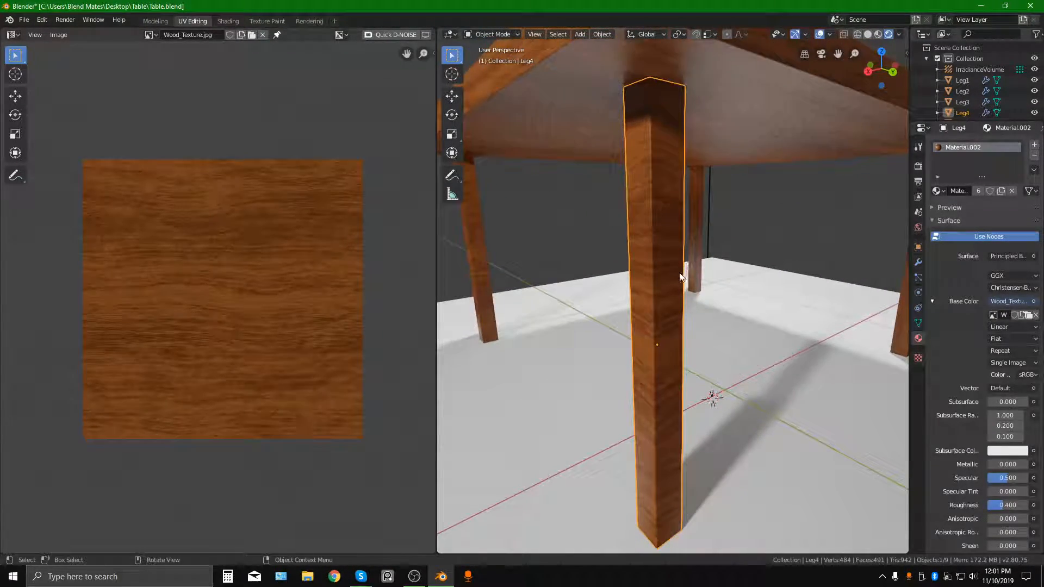
{"action": "scroll", "coordinate": [676, 275], "scroll_direction": "down", "scroll_amount": 4}
{"action": "middle_click_drag", "start_coordinate": [676, 275], "coordinate": [610, 272]}
{"action": "scroll", "coordinate": [603, 267], "scroll_direction": "up", "scroll_amount": 2}
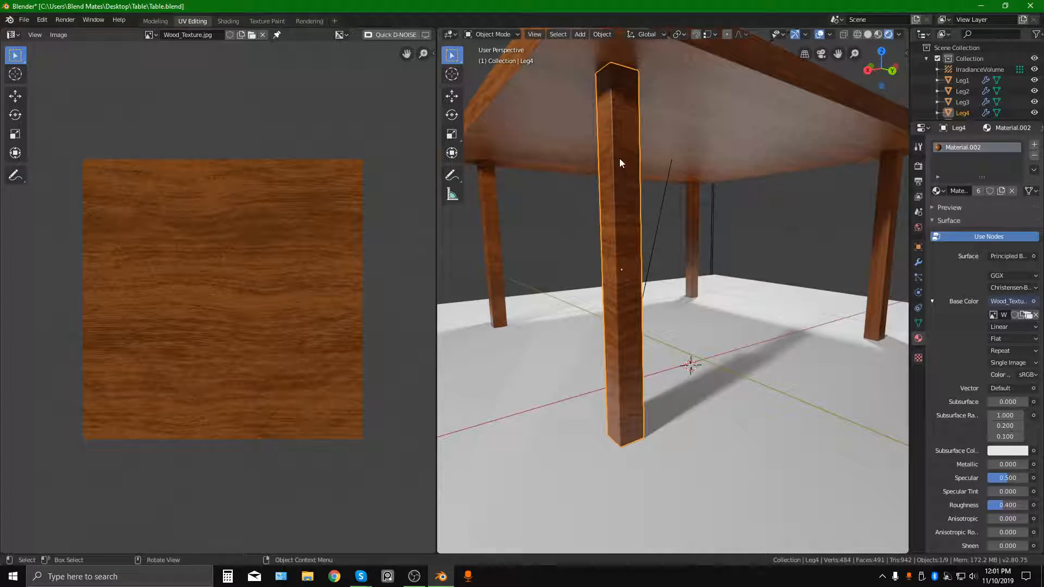
{"action": "key", "text": "Tab"}
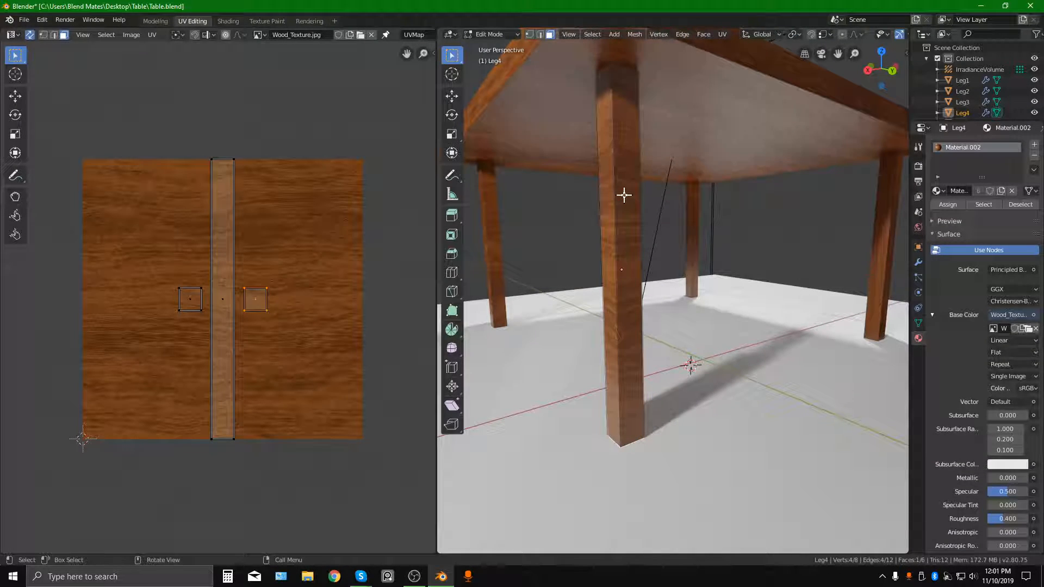
{"action": "key", "text": "Tab"}
{"action": "scroll", "coordinate": [624, 212], "scroll_direction": "down", "scroll_amount": 5}
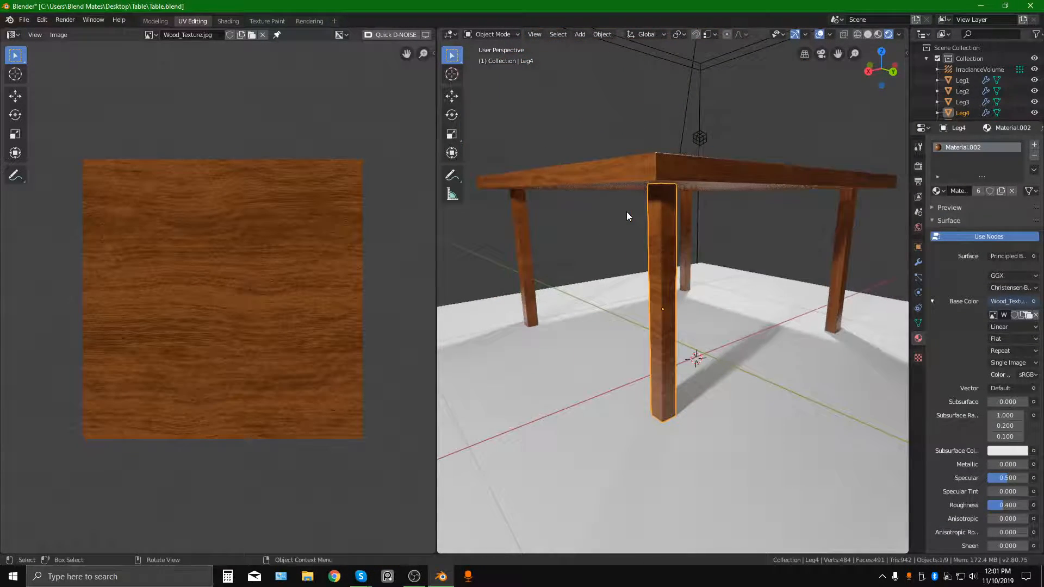
{"action": "scroll", "coordinate": [632, 238], "scroll_direction": "up", "scroll_amount": 5}
Rotate all of Leg4's UVs by 90 degrees so the strip follows the wood grain, and return to Object Mode
{"action": "key", "text": "Tab"}
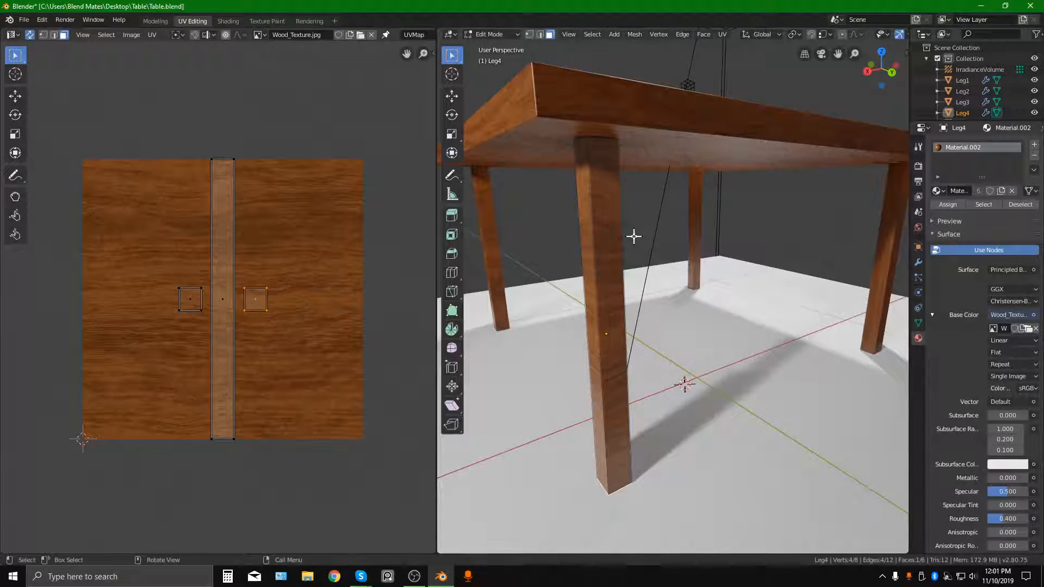
{"action": "key", "text": "a"}
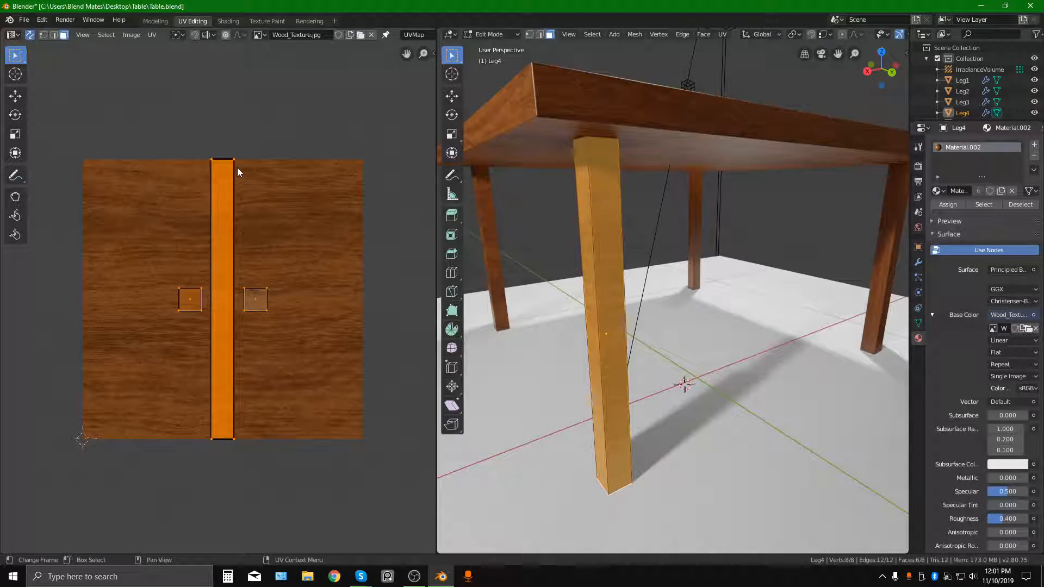
{"action": "type", "text": "r90"}
{"action": "key", "text": "Return"}
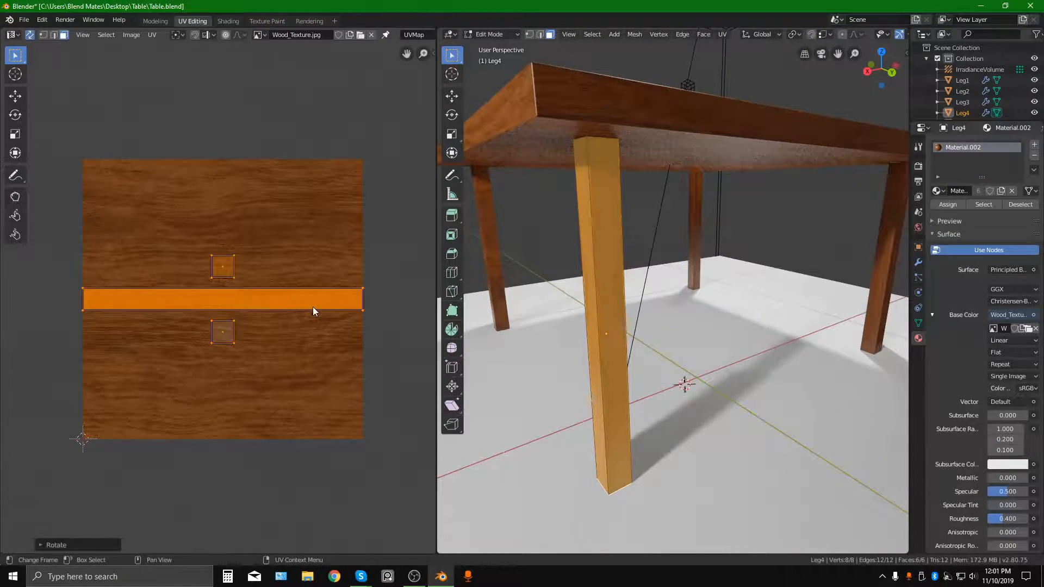
{"action": "key", "text": "Tab"}
Compare the wood grain on all four table legs, selecting each in turn and finishing on Leg4
{"action": "middle_click_drag", "start_coordinate": [484, 231], "coordinate": [599, 249]}
{"action": "left_click", "coordinate": [518, 225]}
{"action": "left_click", "coordinate": [687, 216]}
{"action": "left_click", "coordinate": [855, 234]}
{"action": "middle_click_drag", "start_coordinate": [672, 269], "coordinate": [691, 263]}
{"action": "left_click", "coordinate": [703, 264]}
{"action": "left_click", "coordinate": [514, 251]}
{"action": "middle_click_drag", "start_coordinate": [673, 226], "coordinate": [666, 214]}
{"action": "left_click", "coordinate": [666, 217]}
{"action": "left_click", "coordinate": [843, 239]}
{"action": "middle_click_drag", "start_coordinate": [843, 239], "coordinate": [596, 277]}
{"action": "left_click", "coordinate": [595, 275]}
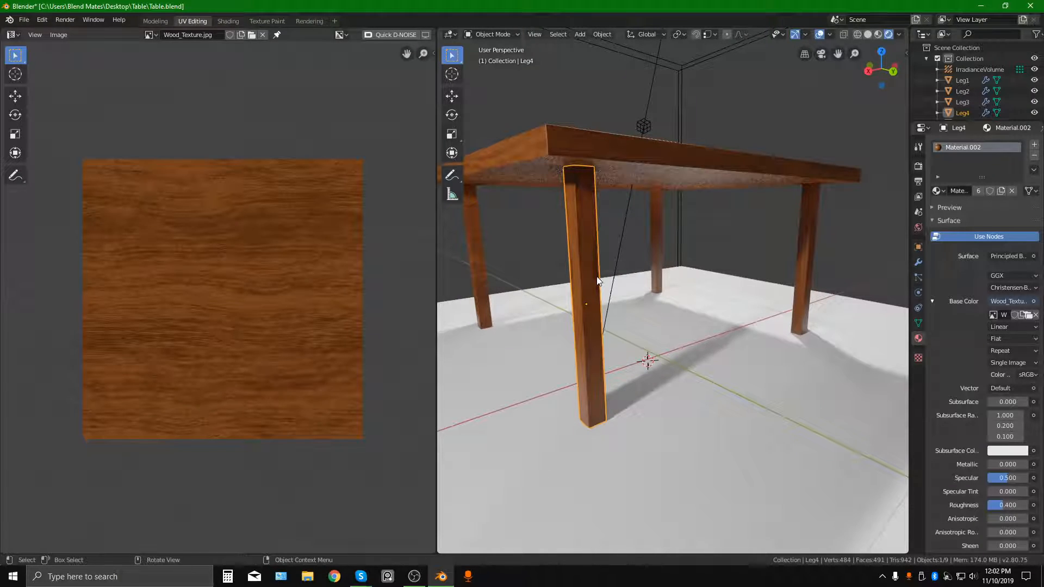
Select Leg2, Leg1 and Leg3 with Leg4 as the active object, and transfer Leg4's UV map to the other legs
{"action": "left_click", "coordinate": [474, 247]}
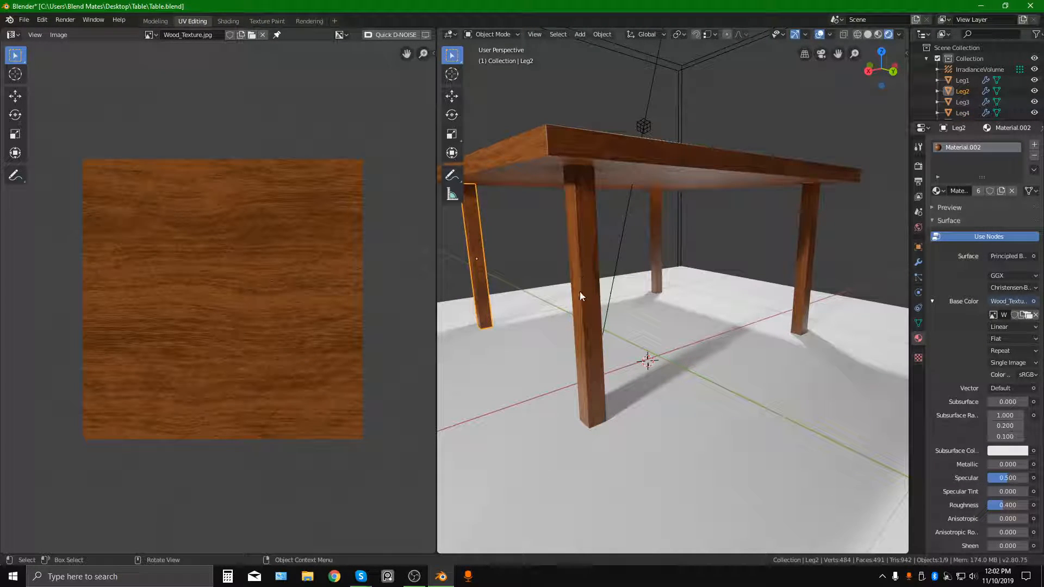
{"action": "left_click", "coordinate": [655, 220], "text": "shift"}
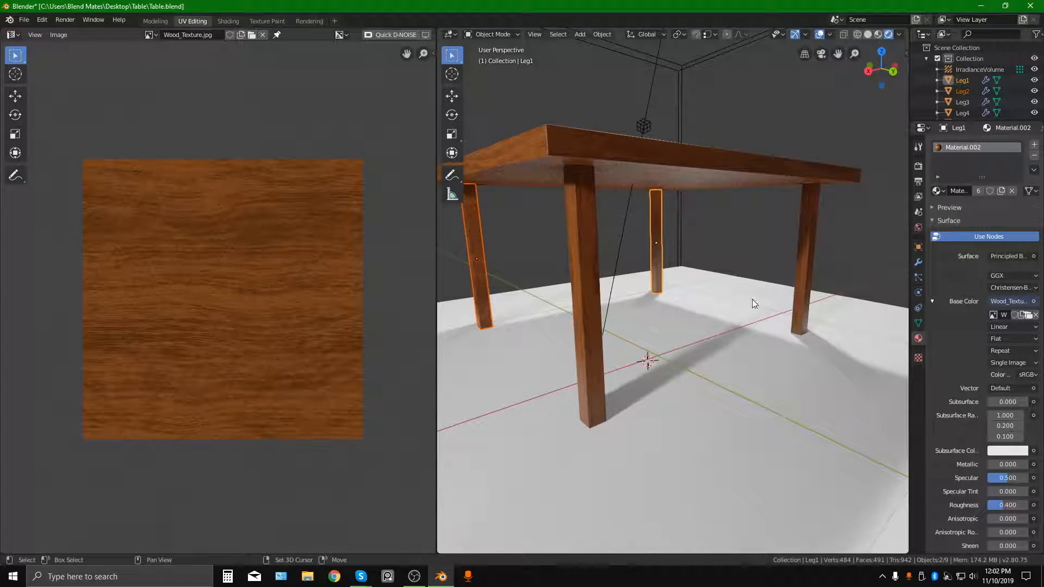
{"action": "left_click", "coordinate": [810, 227], "text": "shift"}
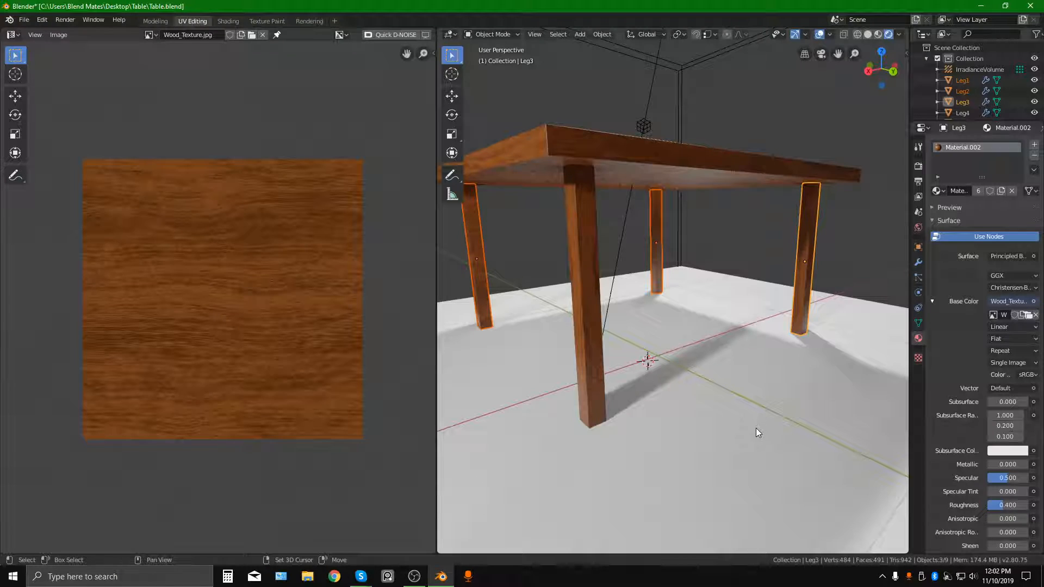
{"action": "left_click", "coordinate": [579, 234], "text": "shift"}
{"action": "middle_click_drag", "start_coordinate": [579, 239], "coordinate": [596, 253]}
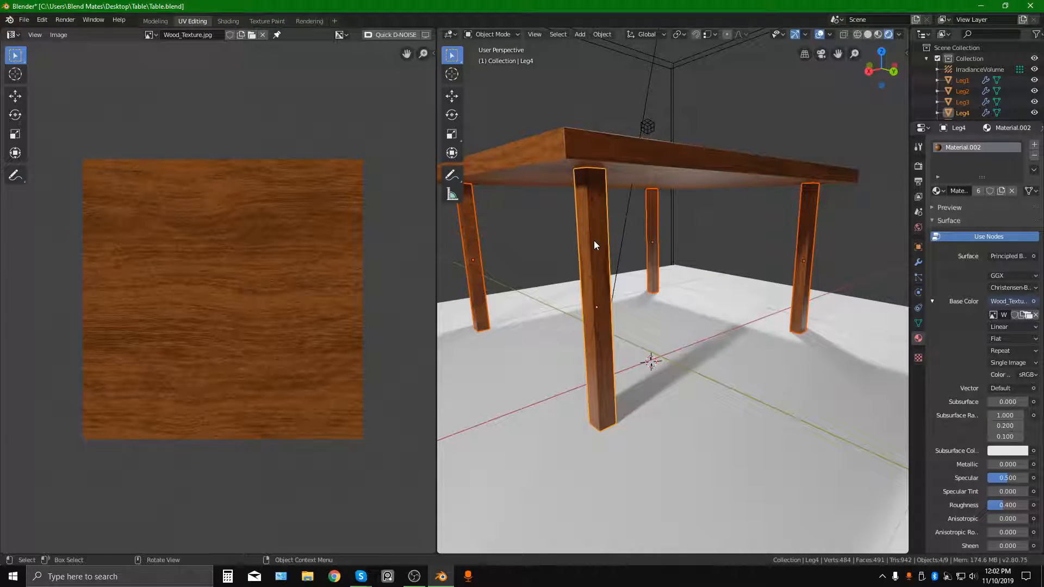
{"action": "key", "text": "ctrl+l"}
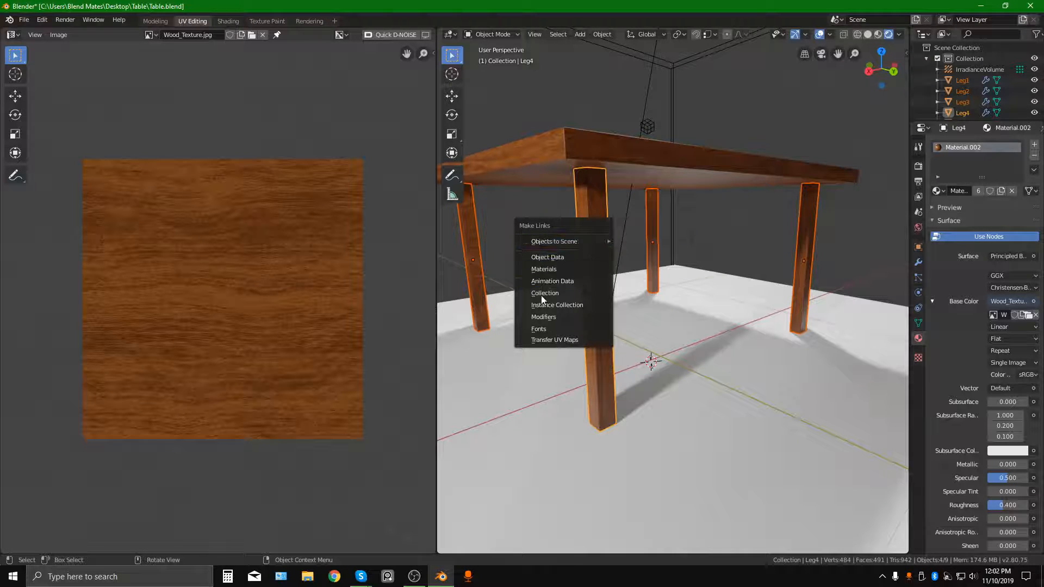
{"action": "left_click", "coordinate": [557, 341]}
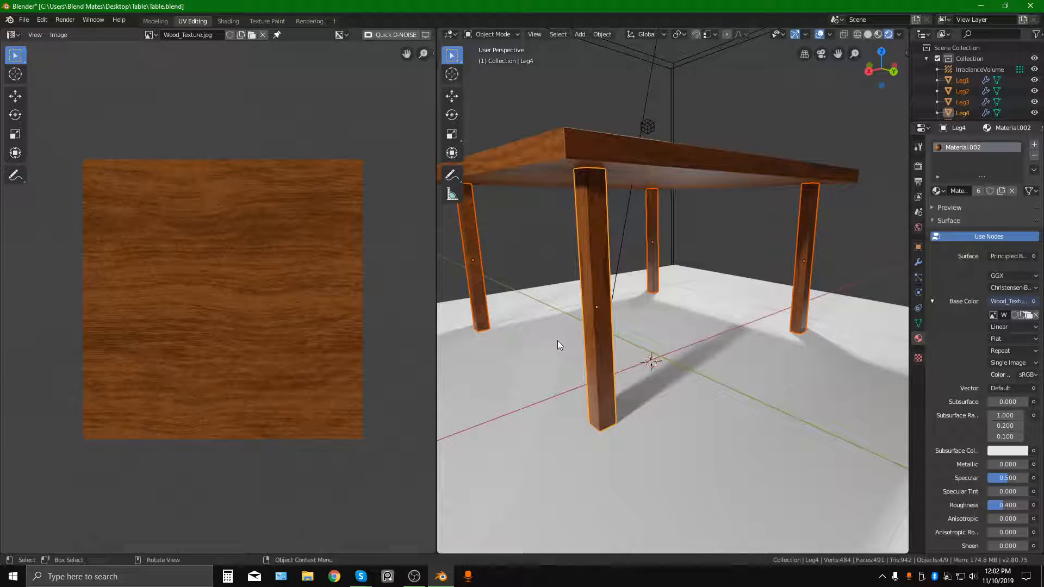
Check the legs' shared UV layout in Edit Mode, then deselect everything and inspect the wood grain around the table
{"action": "key", "text": "Tab"}
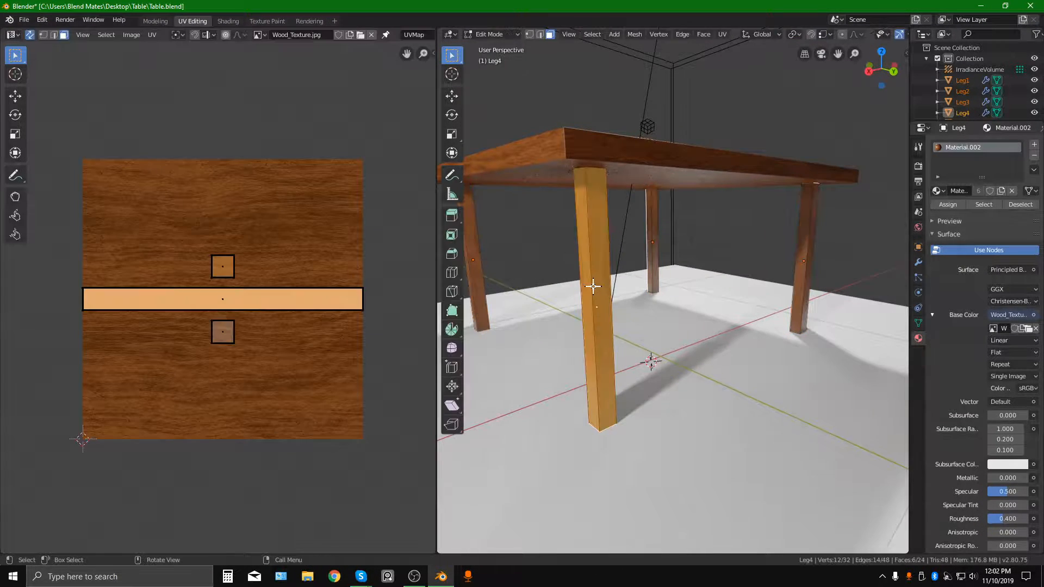
{"action": "key", "text": "Tab"}
{"action": "middle_click_drag", "start_coordinate": [587, 296], "coordinate": [684, 298]}
{"action": "scroll", "coordinate": [762, 263], "scroll_direction": "up", "scroll_amount": 3}
{"action": "left_click", "coordinate": [760, 256]}
{"action": "scroll", "coordinate": [714, 285], "scroll_direction": "down", "scroll_amount": 6}
{"action": "scroll", "coordinate": [684, 298], "scroll_direction": "down", "scroll_amount": 3}
{"action": "left_click", "coordinate": [644, 252]}
{"action": "scroll", "coordinate": [631, 253], "scroll_direction": "up", "scroll_amount": 4}
{"action": "middle_click_drag", "start_coordinate": [631, 254], "coordinate": [651, 272]}
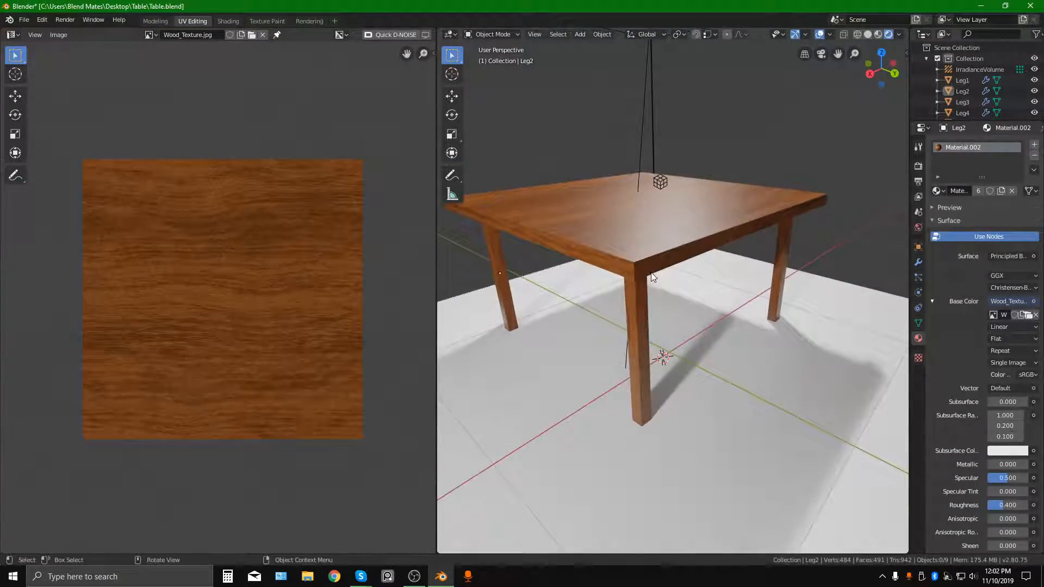
Select the table top and apply smooth shading to it
{"action": "middle_click_drag", "start_coordinate": [661, 317], "coordinate": [585, 311]}
{"action": "mouse_move", "coordinate": [720, 288]}
{"action": "middle_mouse_down", "text": "ctrl"}
{"action": "mouse_move", "coordinate": [714, 254]}
{"action": "mouse_move", "coordinate": [729, 252]}
{"action": "mouse_move", "coordinate": [697, 295]}
{"action": "mouse_move", "coordinate": [694, 279]}
{"action": "mouse_move", "coordinate": [706, 292]}
{"action": "middle_mouse_up", "text": "ctrl"}
{"action": "left_click", "coordinate": [638, 309]}
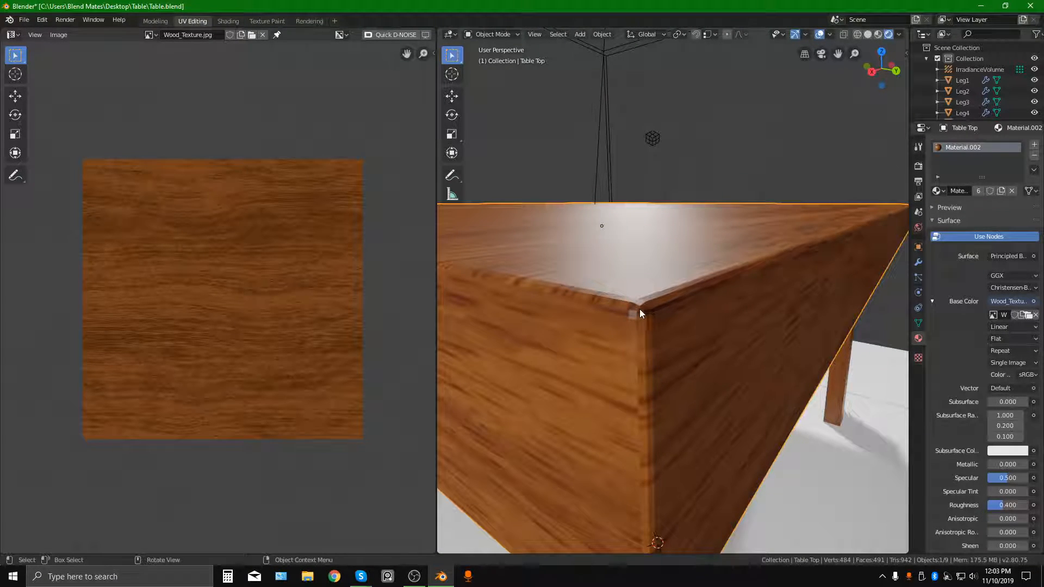
{"action": "right_click", "coordinate": [635, 315]}
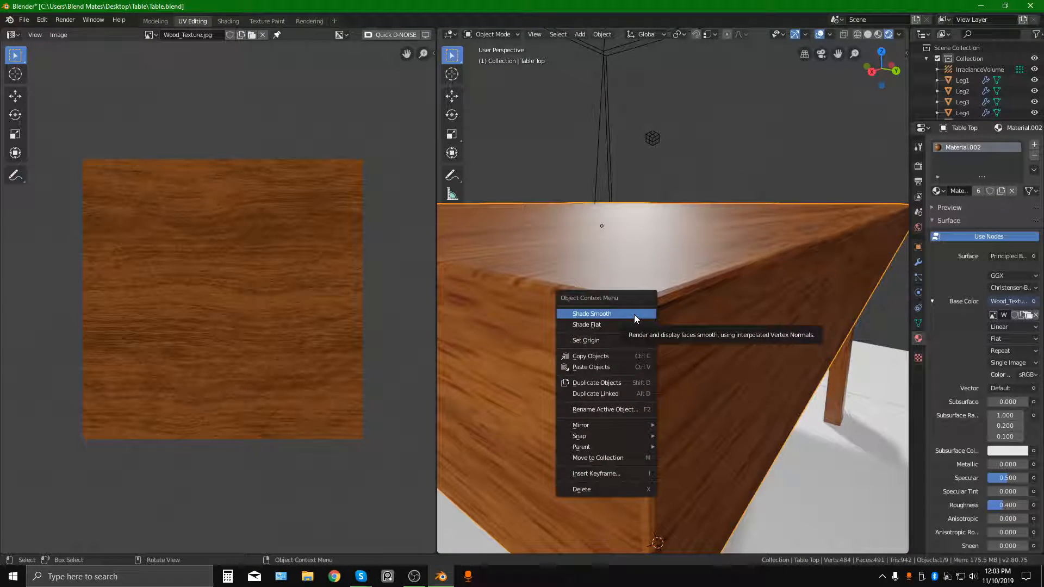
{"action": "left_click", "coordinate": [634, 314]}
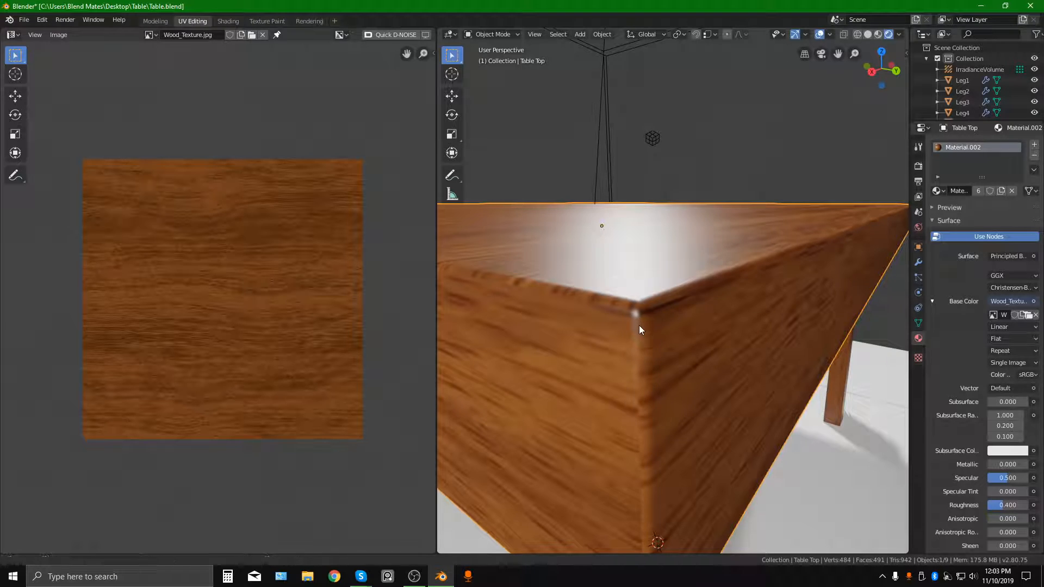
Examine the shading on the table top's near corner up close, and deselect it to view the whole table
{"action": "scroll", "coordinate": [638, 325], "scroll_direction": "up", "scroll_amount": 2}
{"action": "scroll", "coordinate": [605, 344], "scroll_direction": "up", "scroll_amount": 2}
{"action": "scroll", "coordinate": [606, 344], "scroll_direction": "down", "scroll_amount": 1}
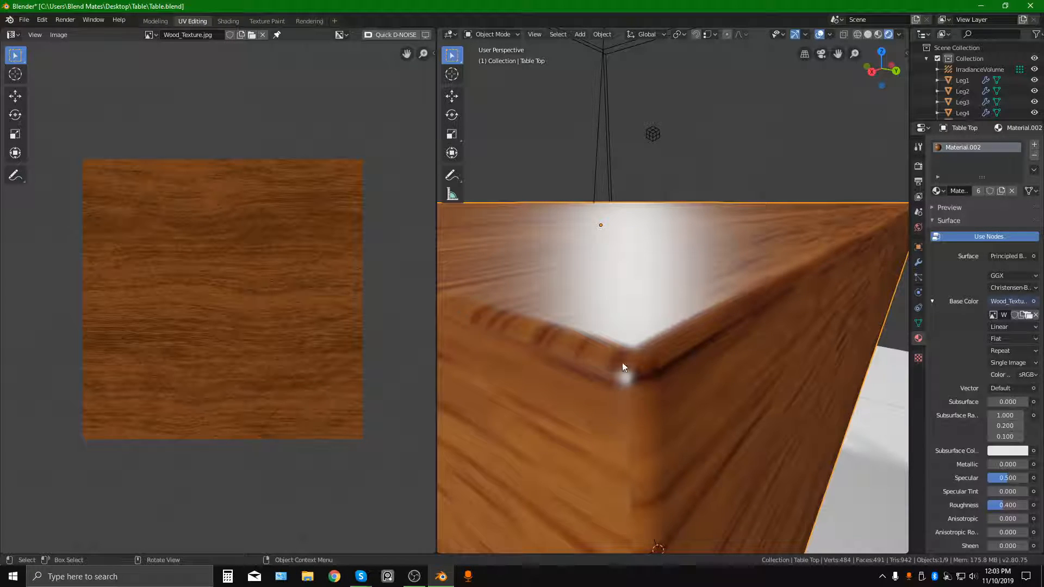
{"action": "scroll", "coordinate": [627, 364], "scroll_direction": "down", "scroll_amount": 4}
{"action": "scroll", "coordinate": [626, 371], "scroll_direction": "down", "scroll_amount": 6}
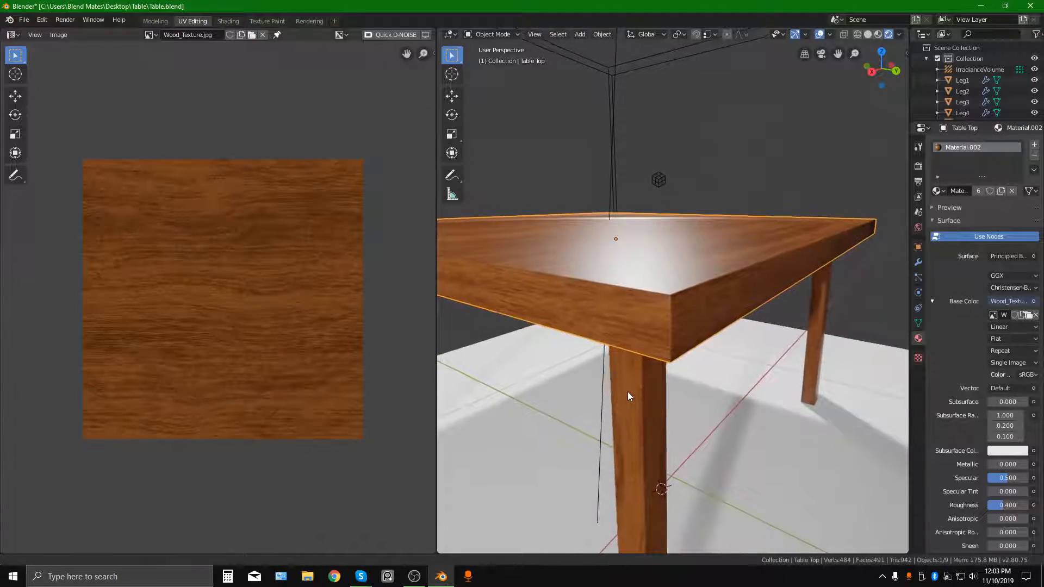
{"action": "middle_click_drag", "start_coordinate": [637, 508], "coordinate": [681, 364], "text": "ctrl"}
{"action": "left_click", "coordinate": [785, 291]}
{"action": "middle_click_drag", "start_coordinate": [786, 295], "coordinate": [694, 358]}
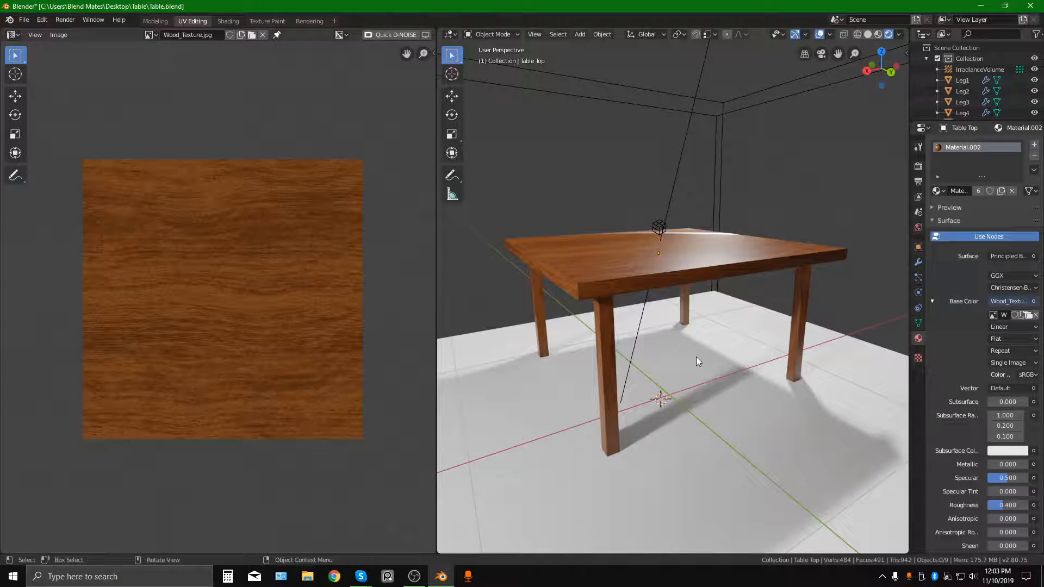
Review the table top's UV layout and the available UV mapping methods in Edit Mode, and return to Object Mode
{"action": "key", "text": "Tab"}
{"action": "key", "text": "Tab"}
{"action": "left_click", "coordinate": [562, 258]}
{"action": "middle_click_drag", "start_coordinate": [562, 259], "coordinate": [608, 276]}
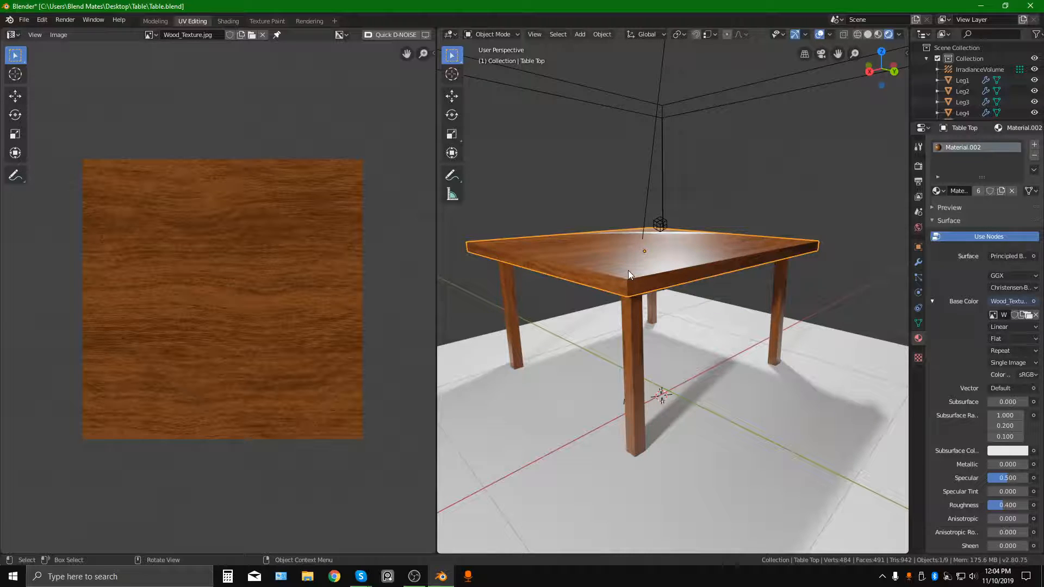
{"action": "key", "text": "Tab"}
{"action": "key", "text": "a"}
{"action": "key", "text": "u"}
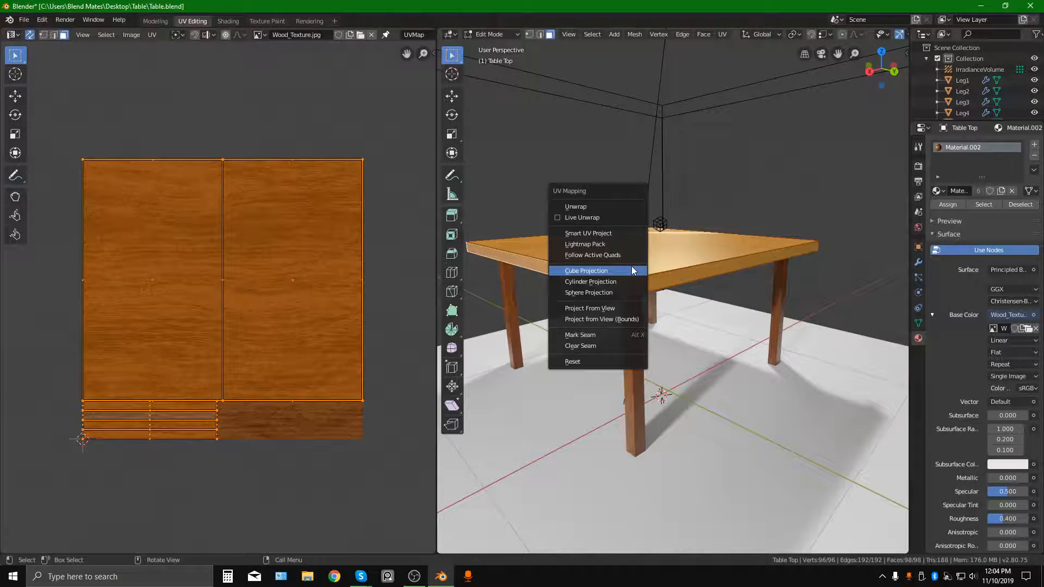
{"action": "key", "text": "Escape"}
{"action": "middle_click_drag", "start_coordinate": [608, 276], "coordinate": [640, 301]}
{"action": "key", "text": "Tab"}
{"action": "key", "text": "Tab"}
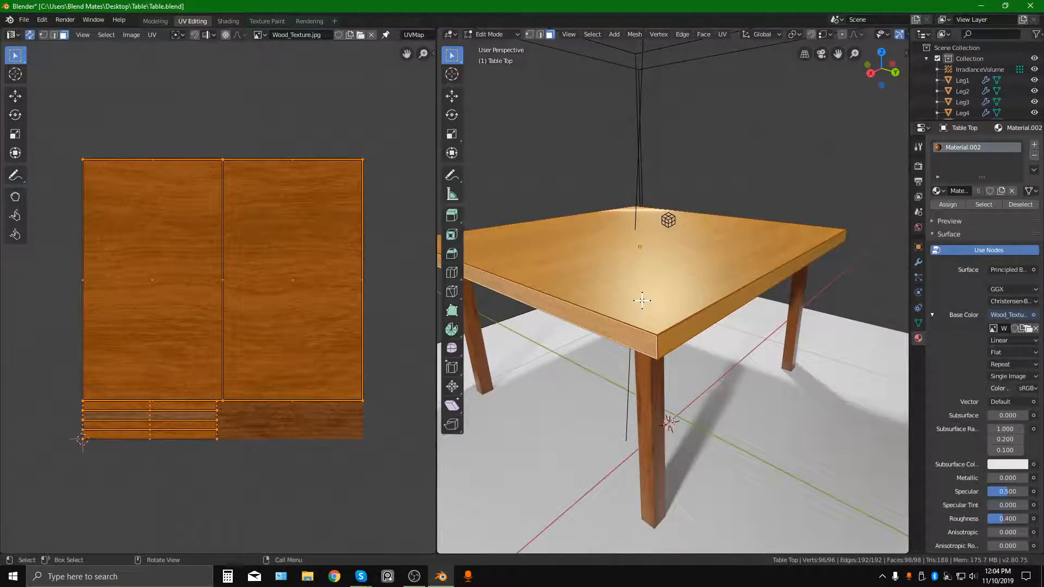
{"action": "key", "text": "u"}
{"action": "left_click", "coordinate": [604, 301]}
{"action": "left_click", "coordinate": [625, 281]}
{"action": "middle_click_drag", "start_coordinate": [625, 280], "coordinate": [713, 329]}
{"action": "key", "text": "Tab"}
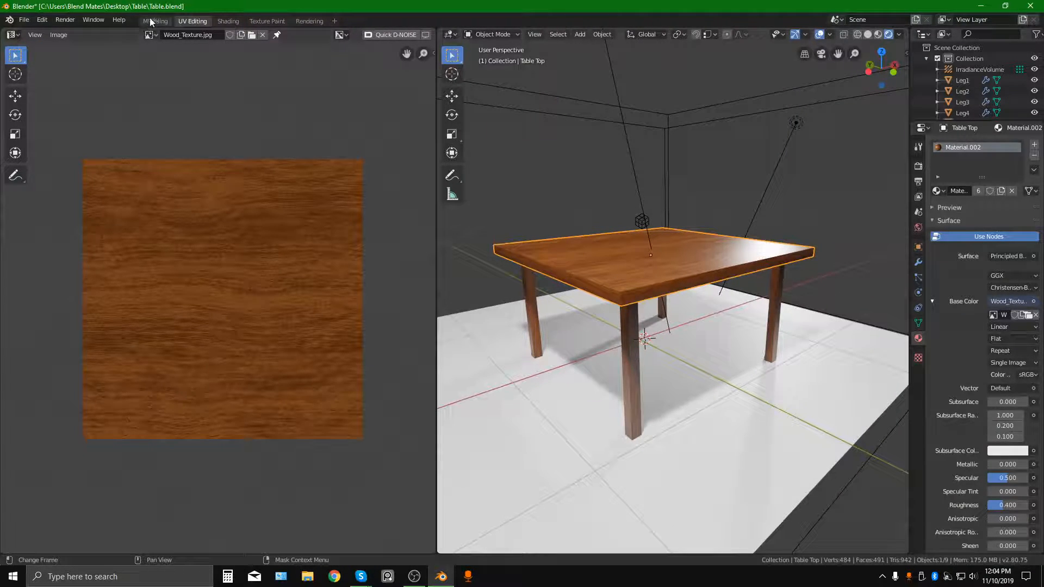
Switch to the Modeling workspace, display the scene with Rendered shading and deselect the table top
{"action": "left_click", "coordinate": [155, 20]}
{"action": "key", "text": "z"}
{"action": "key", "text": "8"}
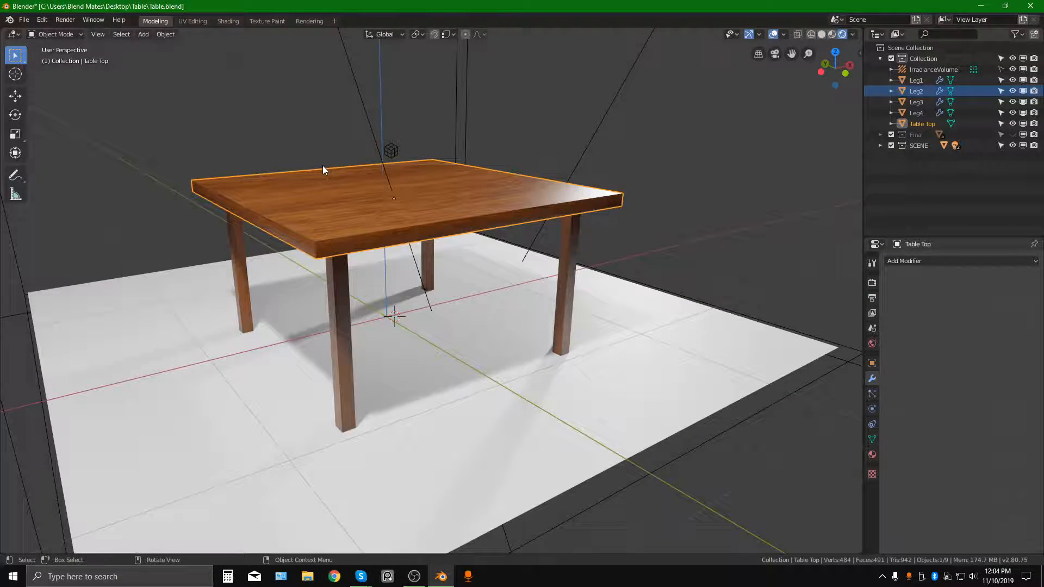
{"action": "left_click", "coordinate": [699, 176]}
Inspect the finished wood table from several angles, framing the table top once and leaving nothing selected
{"action": "middle_click_drag", "start_coordinate": [534, 233], "coordinate": [538, 227]}
{"action": "scroll", "coordinate": [450, 211], "scroll_direction": "up", "scroll_amount": 1}
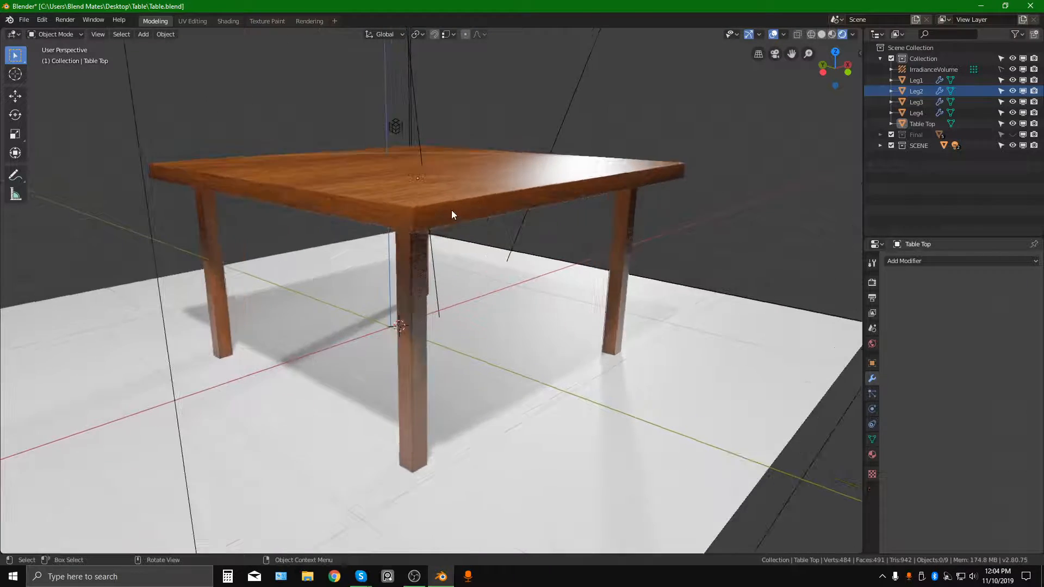
{"action": "middle_click_drag", "start_coordinate": [448, 211], "coordinate": [454, 242], "text": "shift"}
{"action": "scroll", "coordinate": [458, 214], "scroll_direction": "up", "scroll_amount": 1}
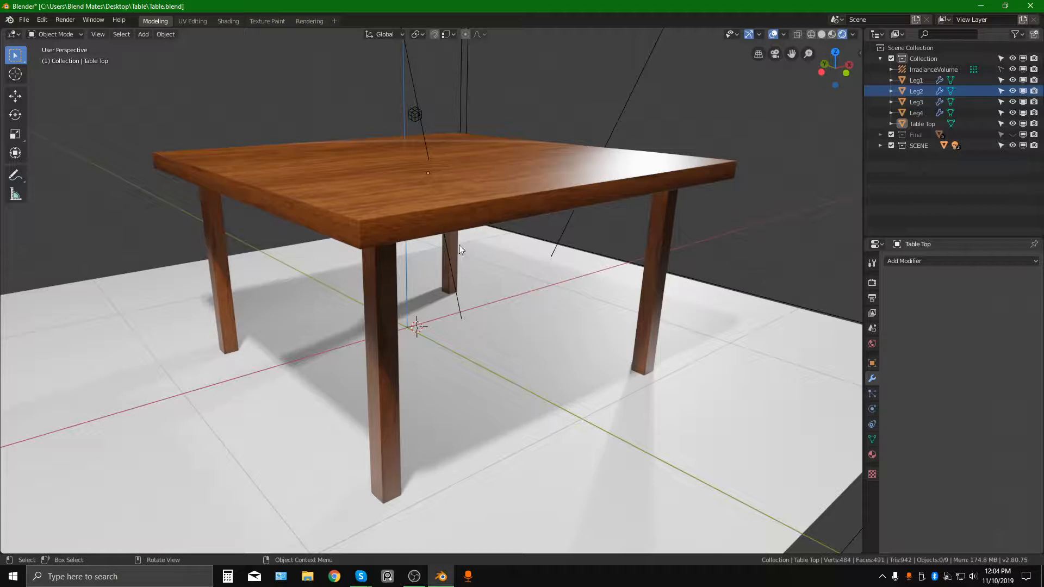
{"action": "left_click", "coordinate": [439, 208]}
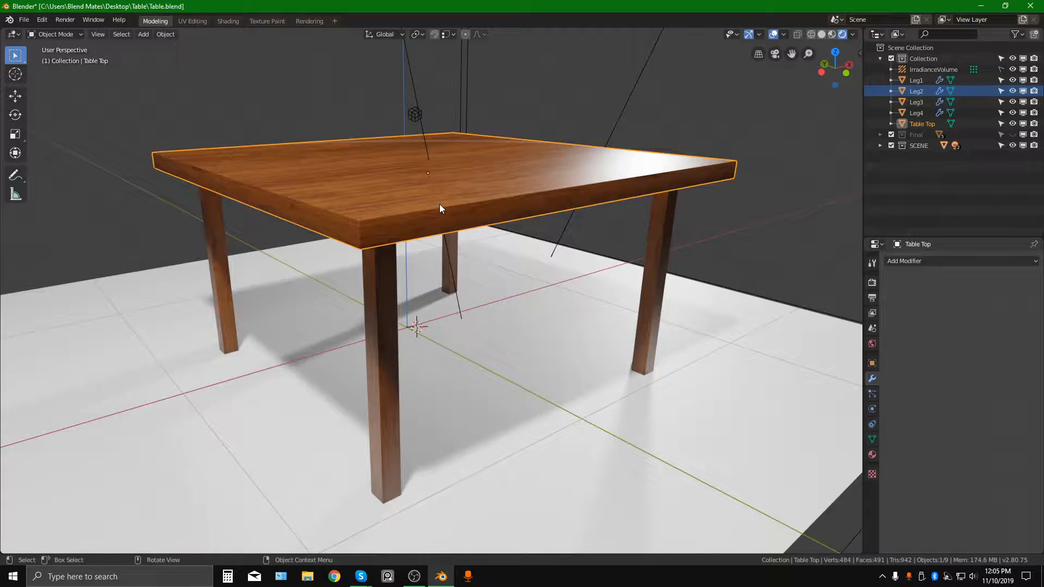
{"action": "key", "text": "KP_Decimal"}
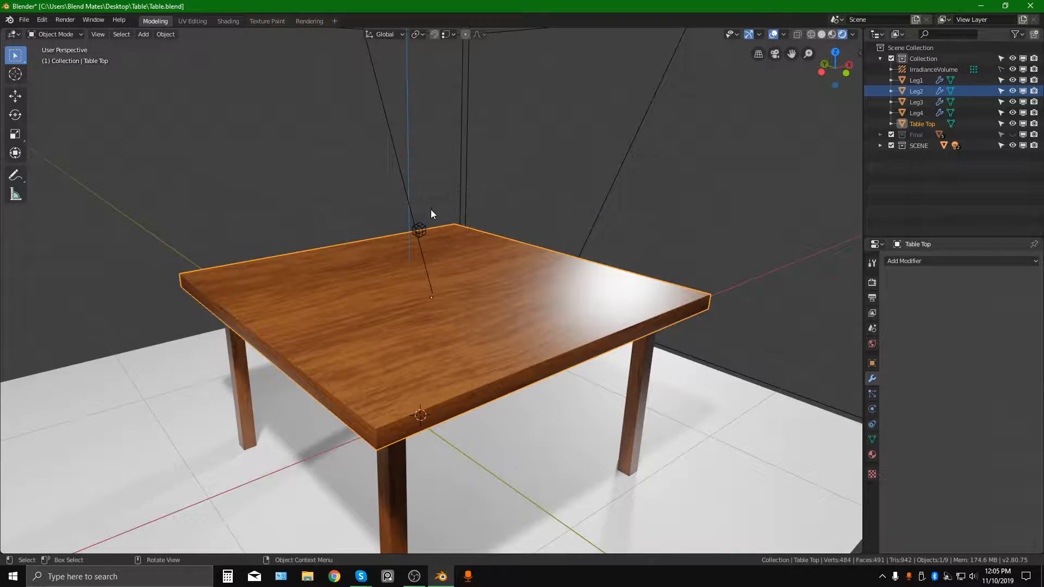
{"action": "middle_click_drag", "start_coordinate": [462, 474], "coordinate": [443, 333]}
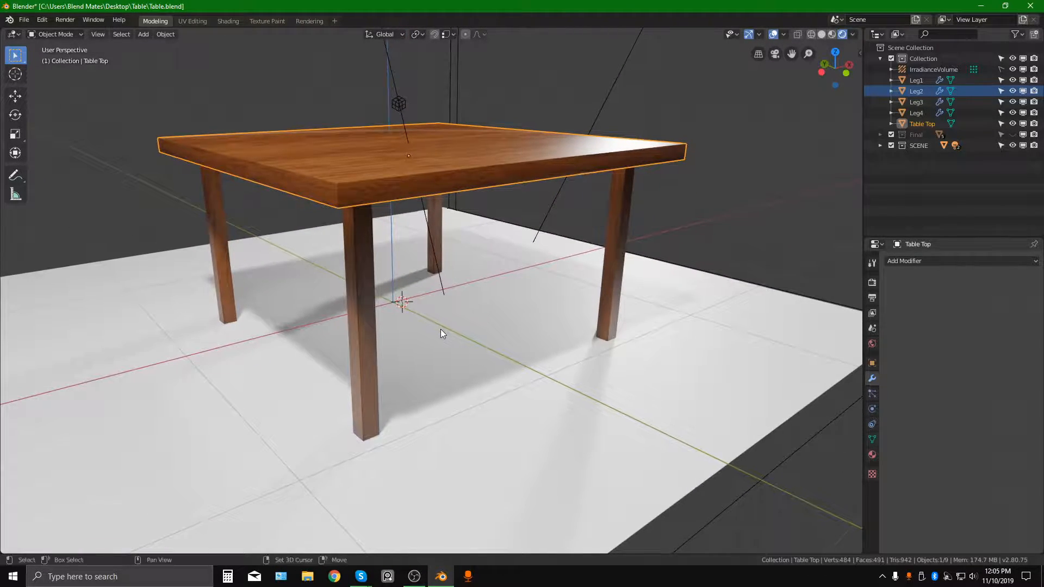
{"action": "mouse_move", "coordinate": [463, 338]}
{"action": "middle_mouse_down"}
{"action": "mouse_move", "coordinate": [442, 344]}
{"action": "mouse_move", "coordinate": [453, 352]}
{"action": "middle_mouse_up"}
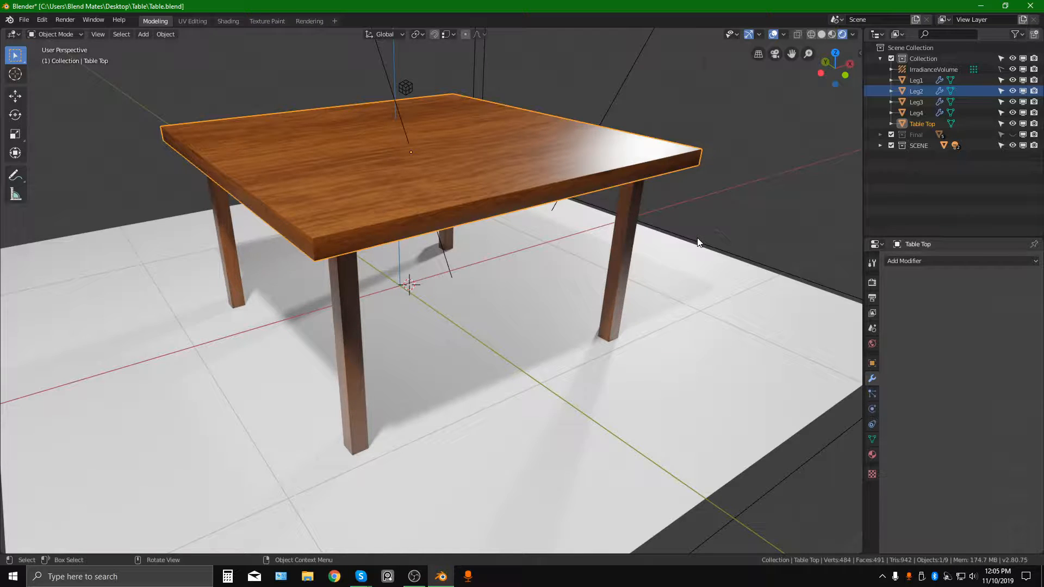
{"action": "left_click", "coordinate": [699, 211]}
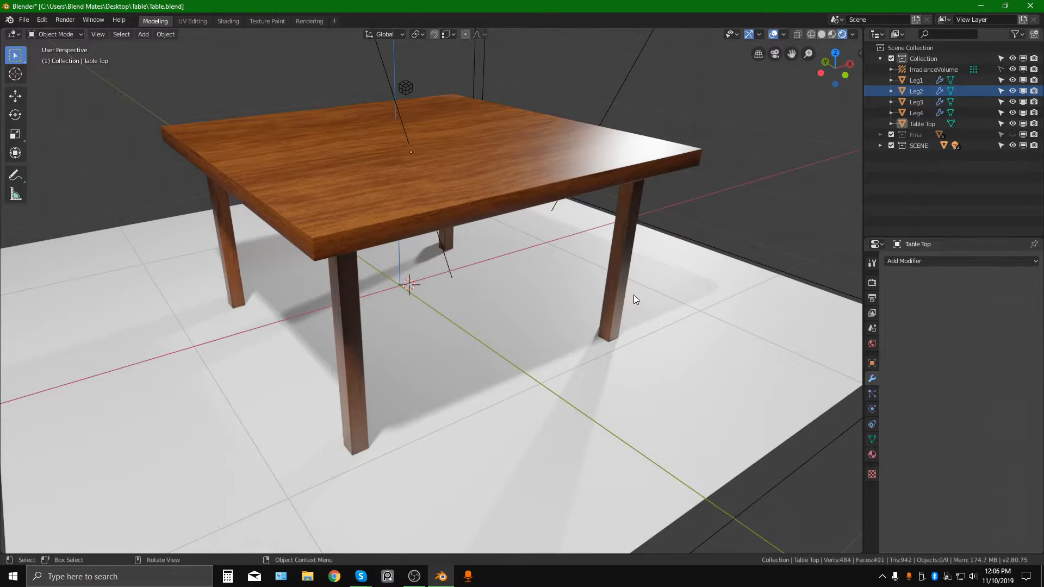
{"action": "mouse_move", "coordinate": [533, 292]}
{"action": "middle_mouse_down"}
{"action": "mouse_move", "coordinate": [526, 286]}
{"action": "mouse_move", "coordinate": [533, 306]}
{"action": "middle_mouse_up"}
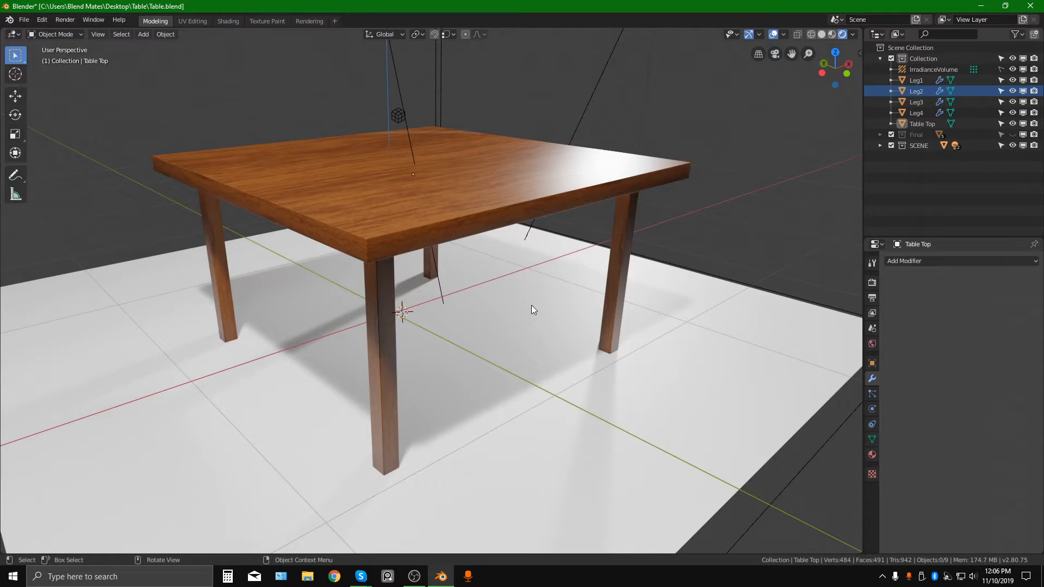